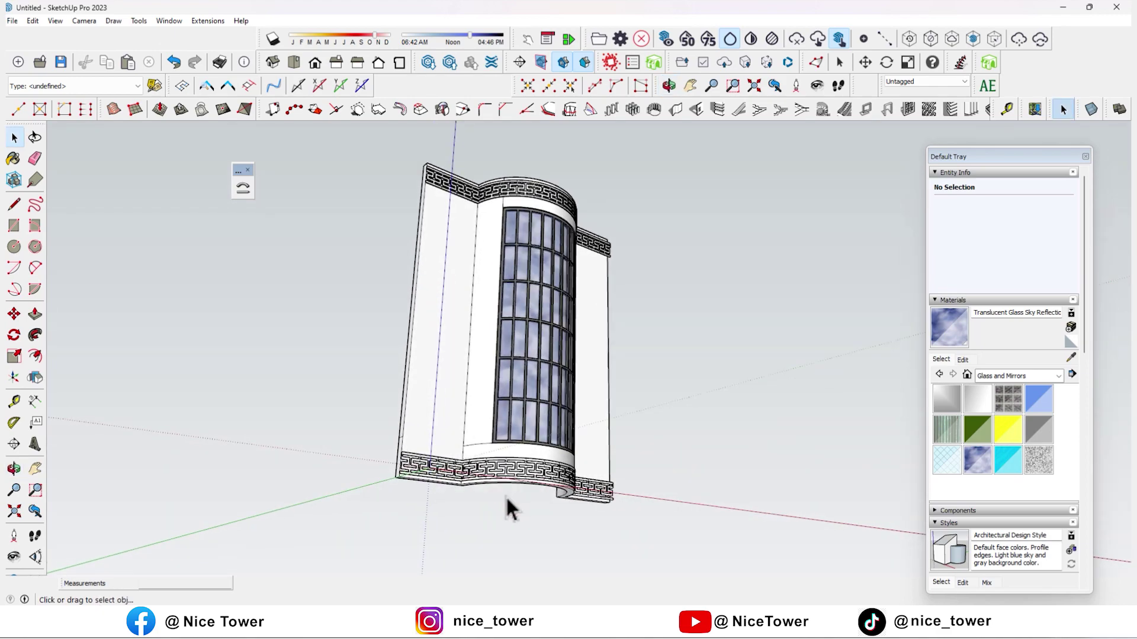
# Draw a 700 by 300 cm rectangle starting at the axis origin.
pyautogui.scroll(3, 589, 464)
pyautogui.moveTo(588, 464); pyautogui.dragTo(550, 492, button='middle')
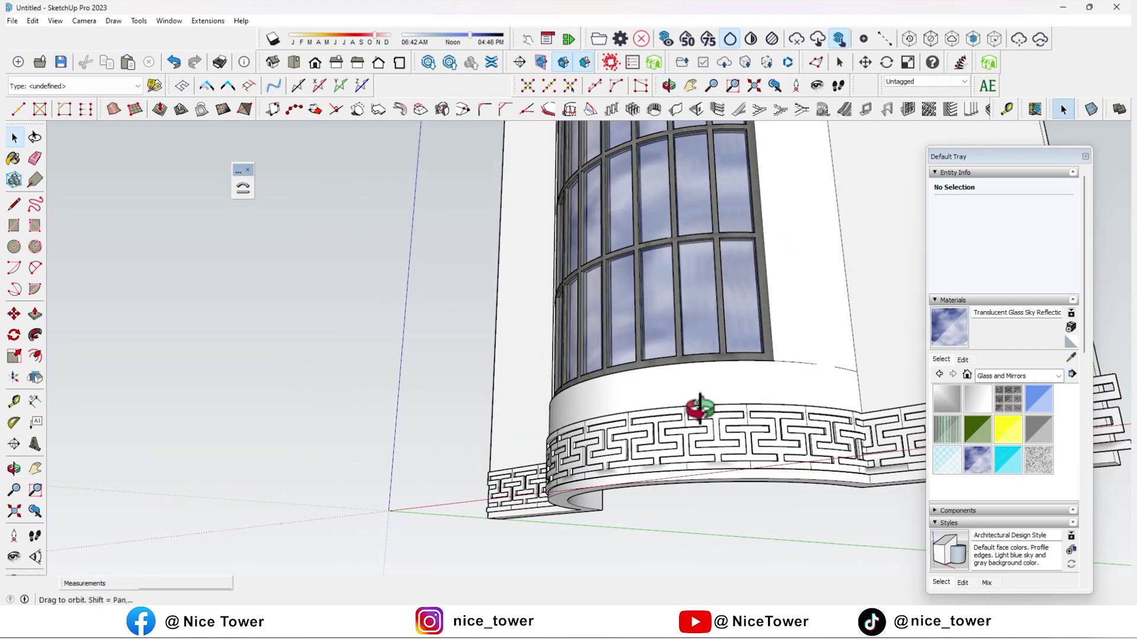
pyautogui.moveTo(701, 411); pyautogui.dragTo(667, 540, button='middle')
pyautogui.scroll(3, 830, 490)
pyautogui.scroll(2, 672, 367)
pyautogui.scroll(-3, 675, 379)
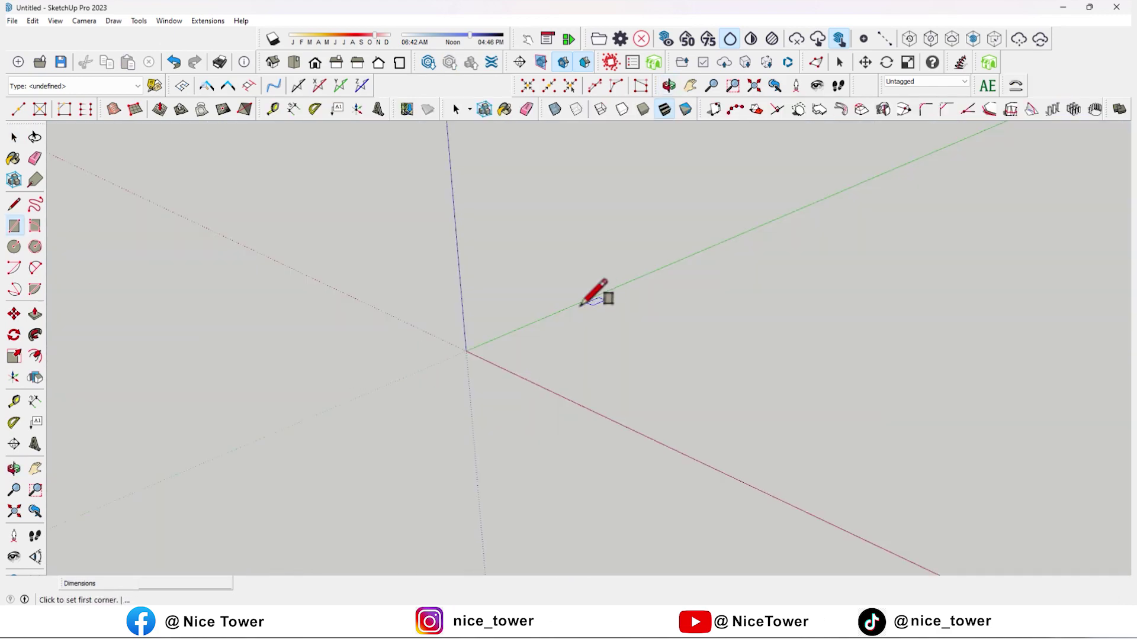
pyautogui.moveTo(581, 302)
pyautogui.mouseDown(button='middle')
pyautogui.moveTo(563, 389)
pyautogui.moveTo(374, 277)
pyautogui.mouseUp(button='middle')
pyautogui.click(433, 423)
pyautogui.moveTo(723, 355); pyautogui.dragTo(788, 405, button='middle')
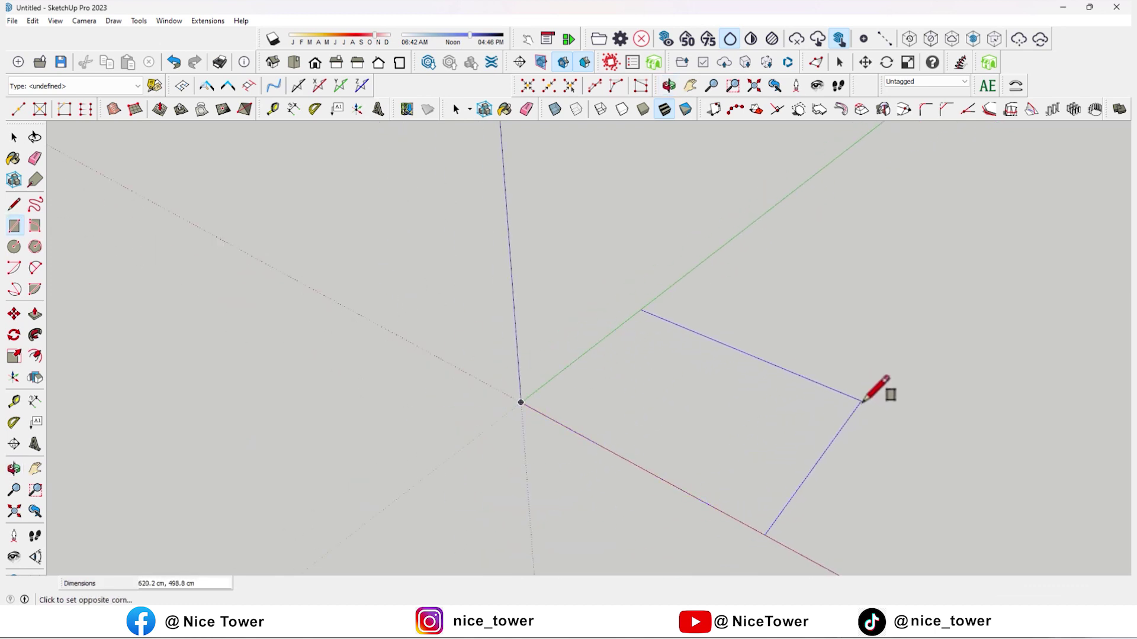
pyautogui.write('00,30')
pyautogui.press('Return')
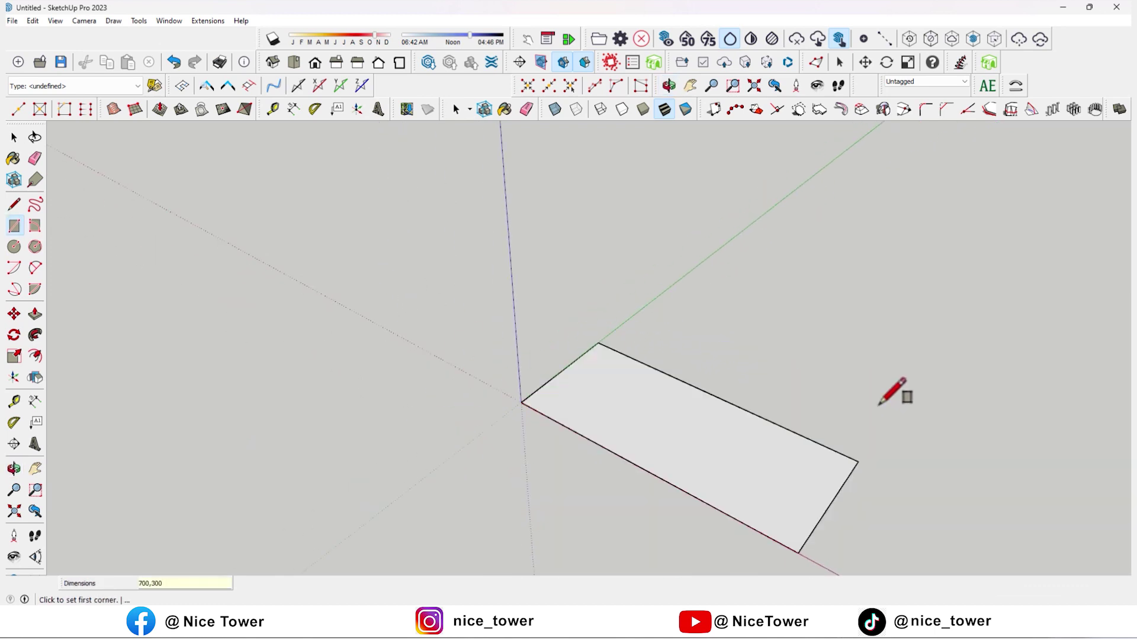
# Add a midpoint-to-midpoint centre line and a 150 cm cross line inside the rectangle.
pyautogui.click(14, 204)
pyautogui.scroll(2, 592, 356)
pyautogui.click(562, 364)
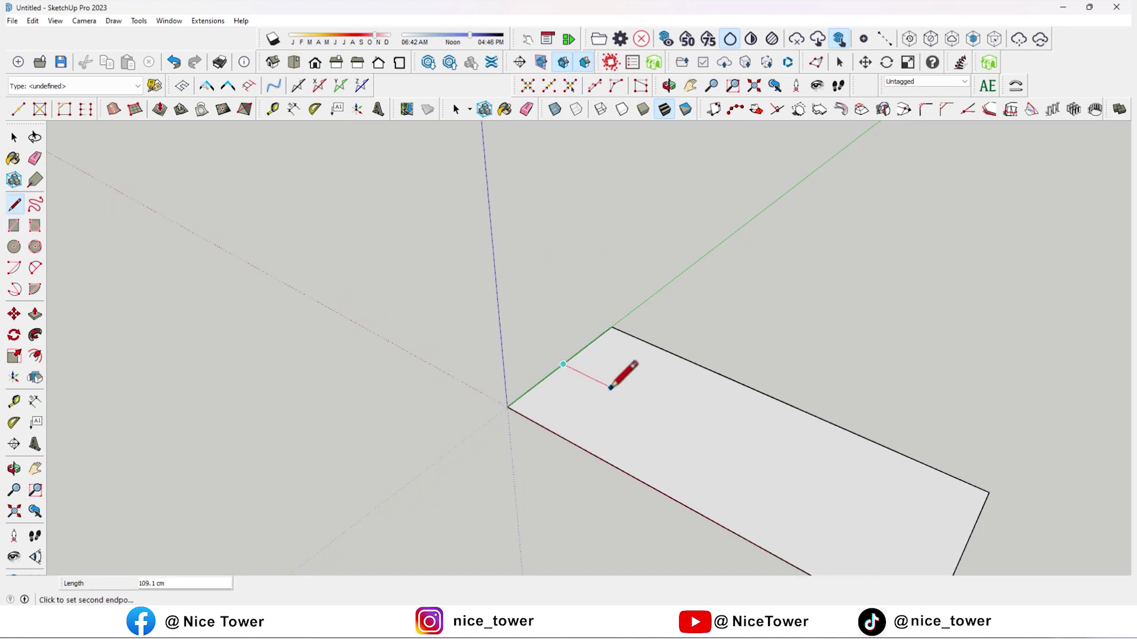
pyautogui.scroll(-2, 609, 388)
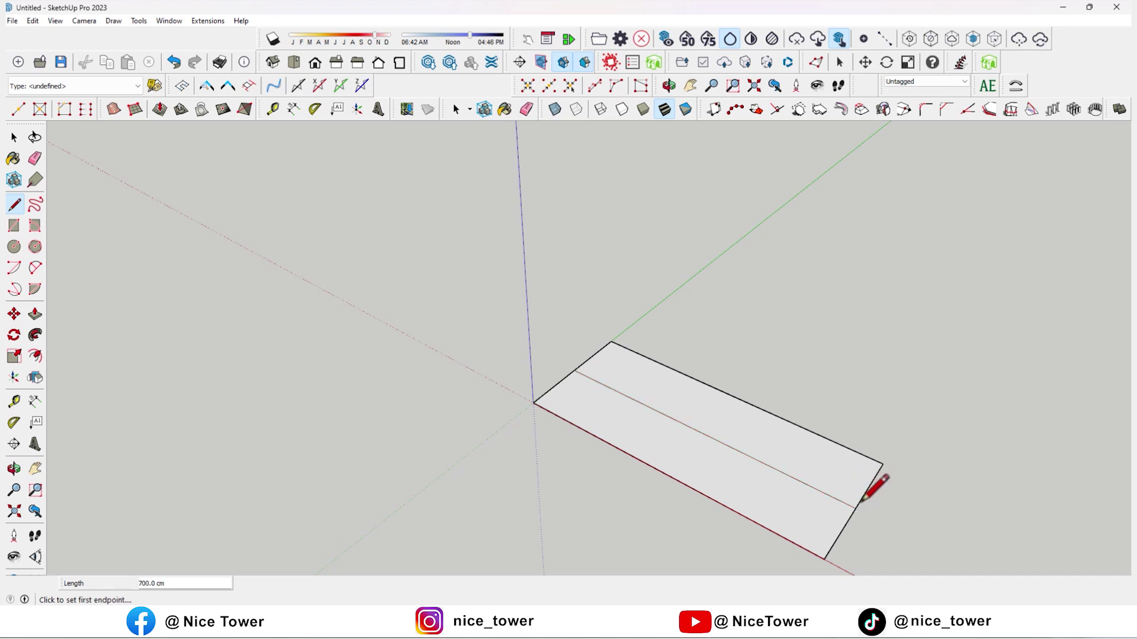
pyautogui.click(855, 508)
pyautogui.press('space')
pyautogui.press('l')
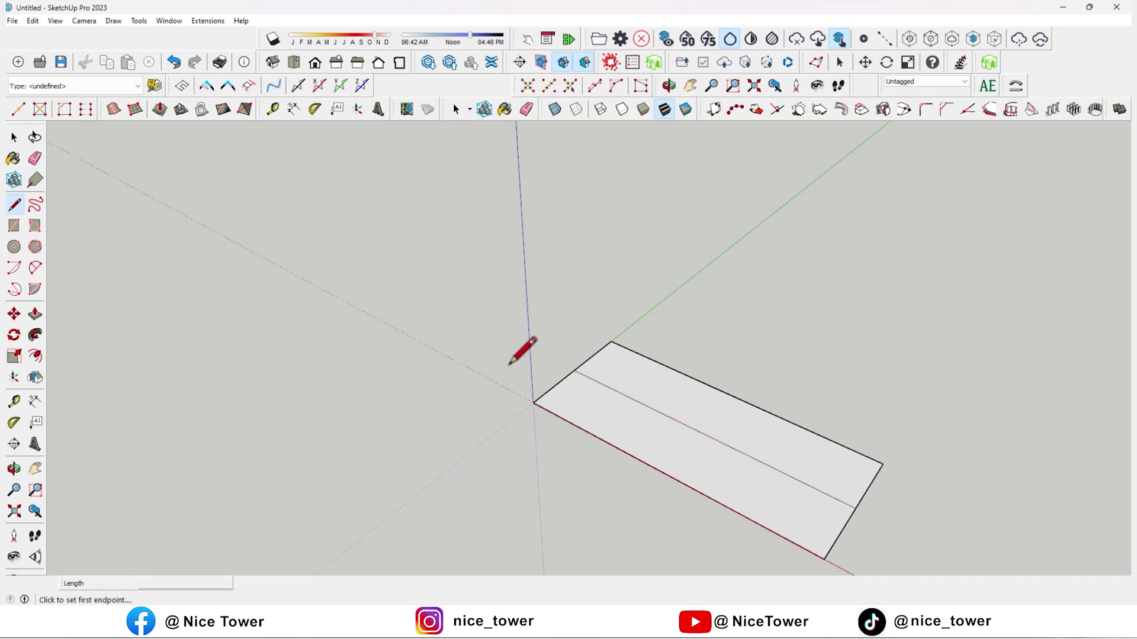
pyautogui.click(699, 431)
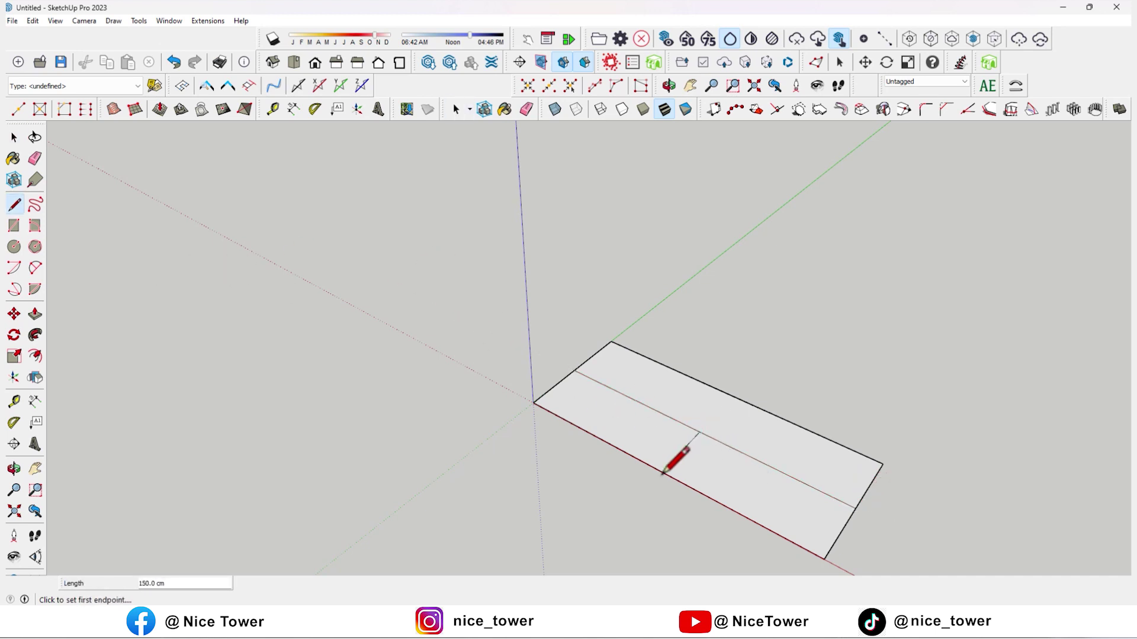
pyautogui.press('space')
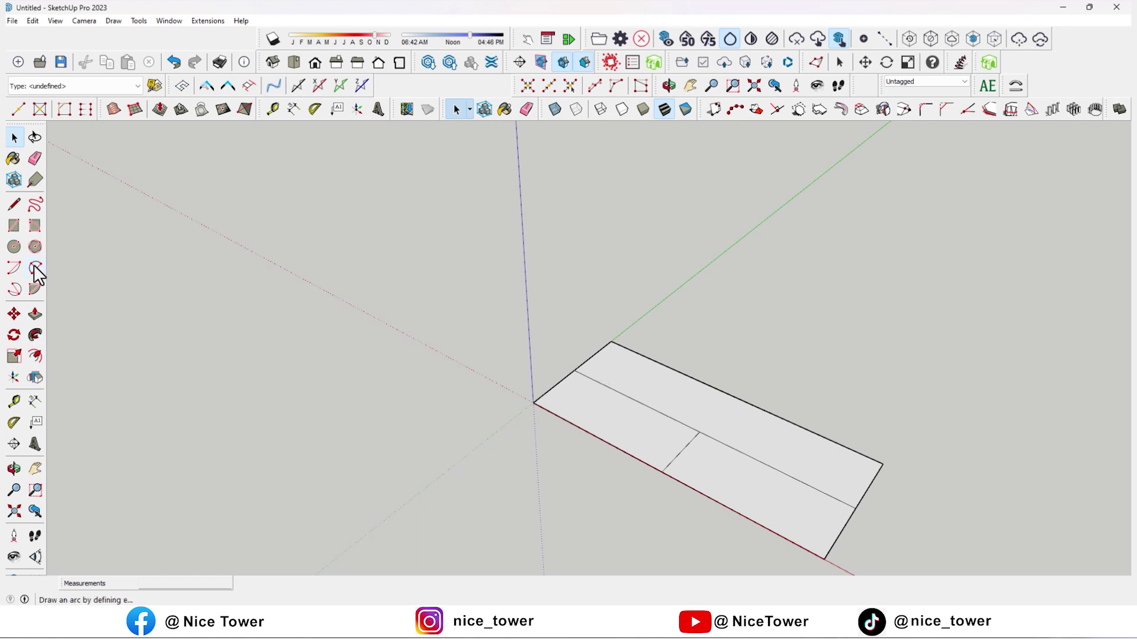
# Draw a 2-point arc with a 150 cm bulge from the centre line.
pyautogui.click(34, 270)
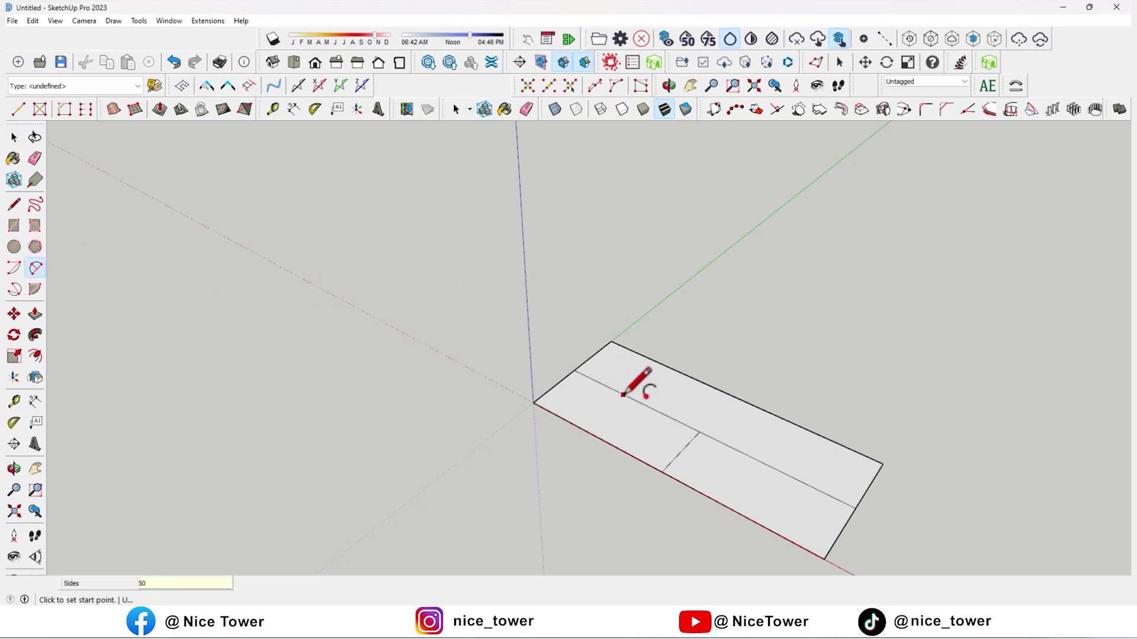
pyautogui.click(633, 399)
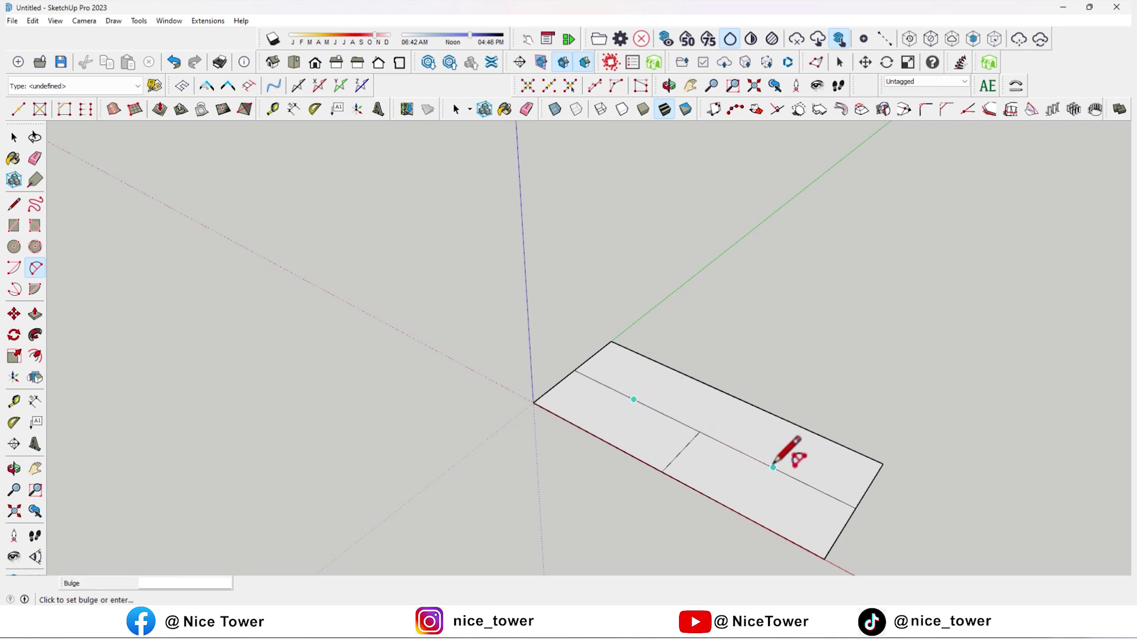
pyautogui.scroll(1, 687, 456)
pyautogui.scroll(2, 681, 455)
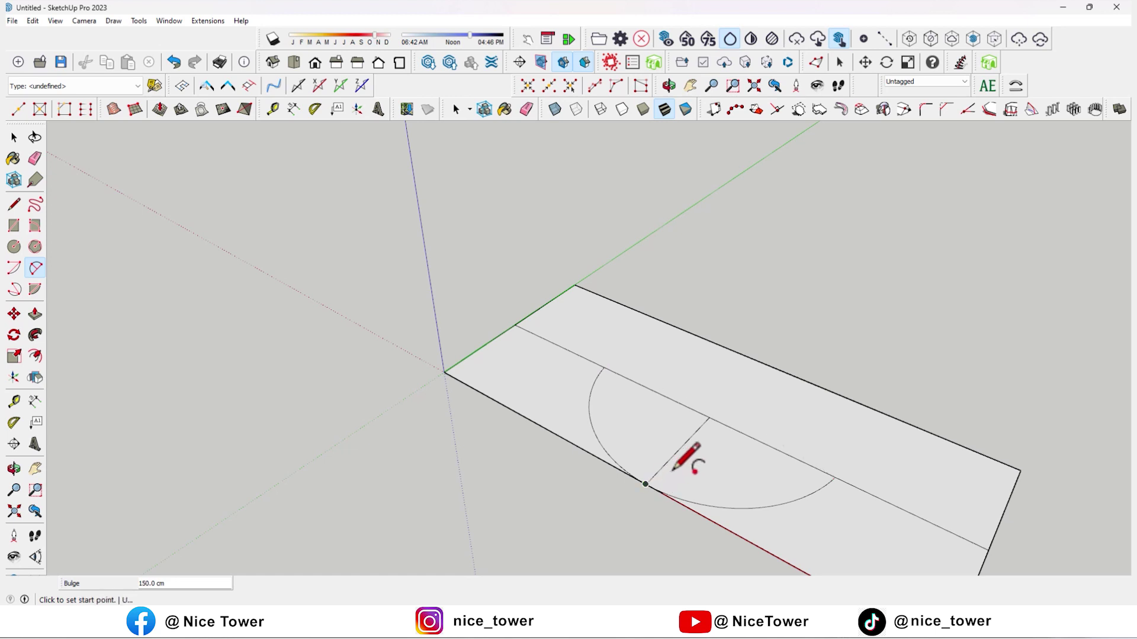
pyautogui.press('space')
# Erase the middle, diagonal and rectangle edges left inside the arc.
pyautogui.click(35, 158)
pyautogui.moveTo(678, 385); pyautogui.dragTo(710, 421)
pyautogui.scroll(-3, 444, 390)
pyautogui.moveTo(435, 331); pyautogui.dragTo(832, 554)
pyautogui.scroll(2, 686, 430)
# Offset the shape's outline inward to form a band.
pyautogui.click(35, 356)
pyautogui.click(492, 309)
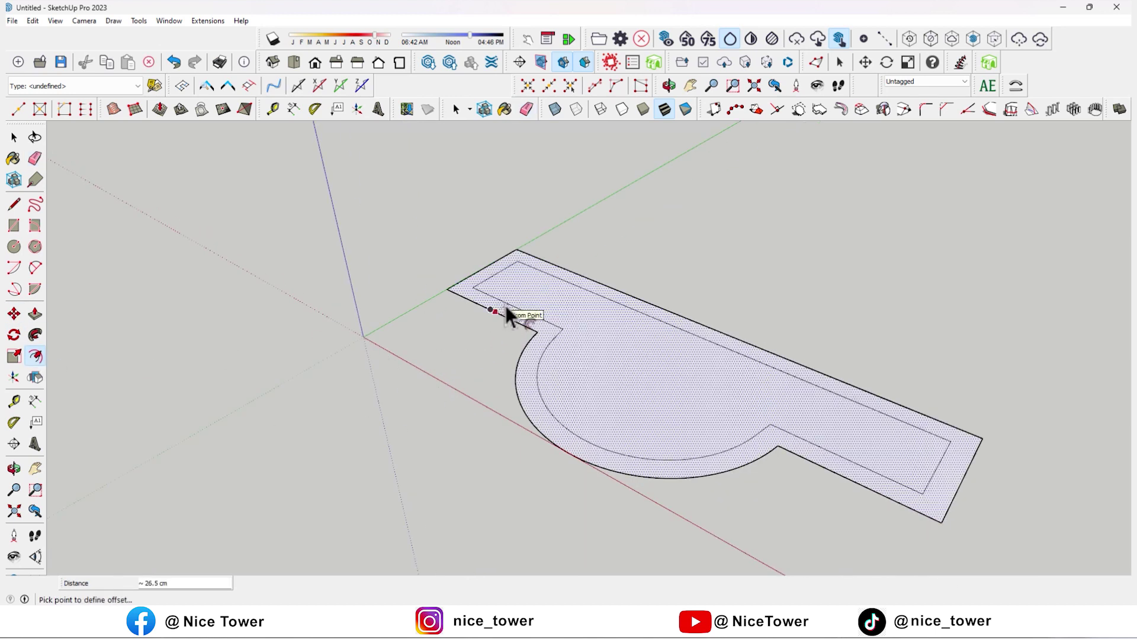
pyautogui.click(507, 316)
pyautogui.moveTo(509, 318); pyautogui.dragTo(546, 363, button='middle')
pyautogui.press('l')
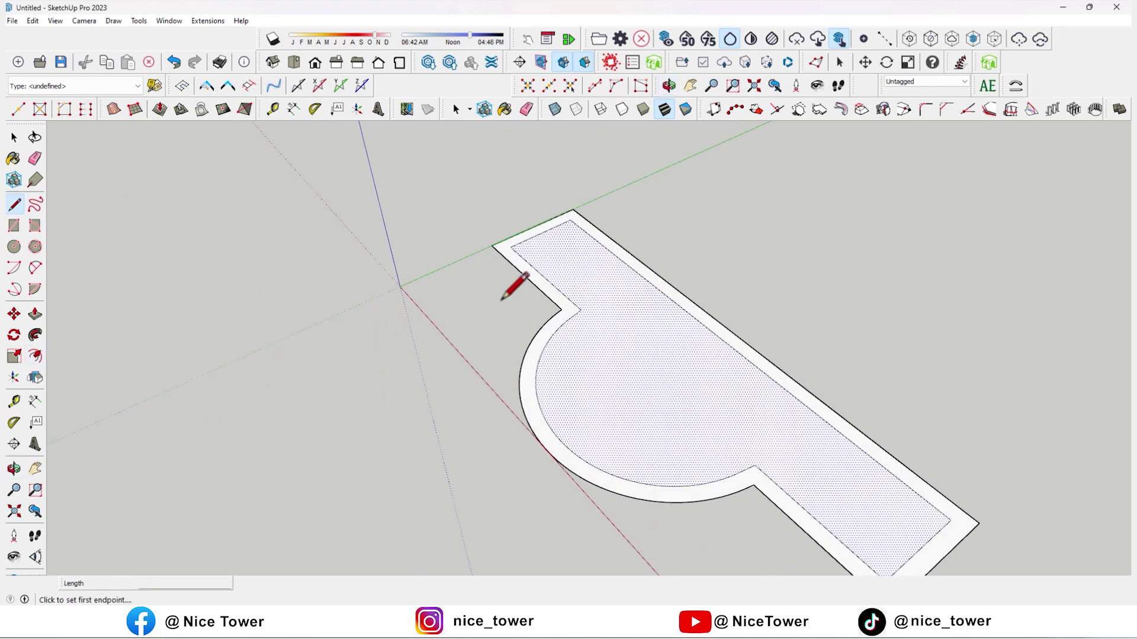
pyautogui.scroll(3, 497, 252)
pyautogui.scroll(-2, 431, 192)
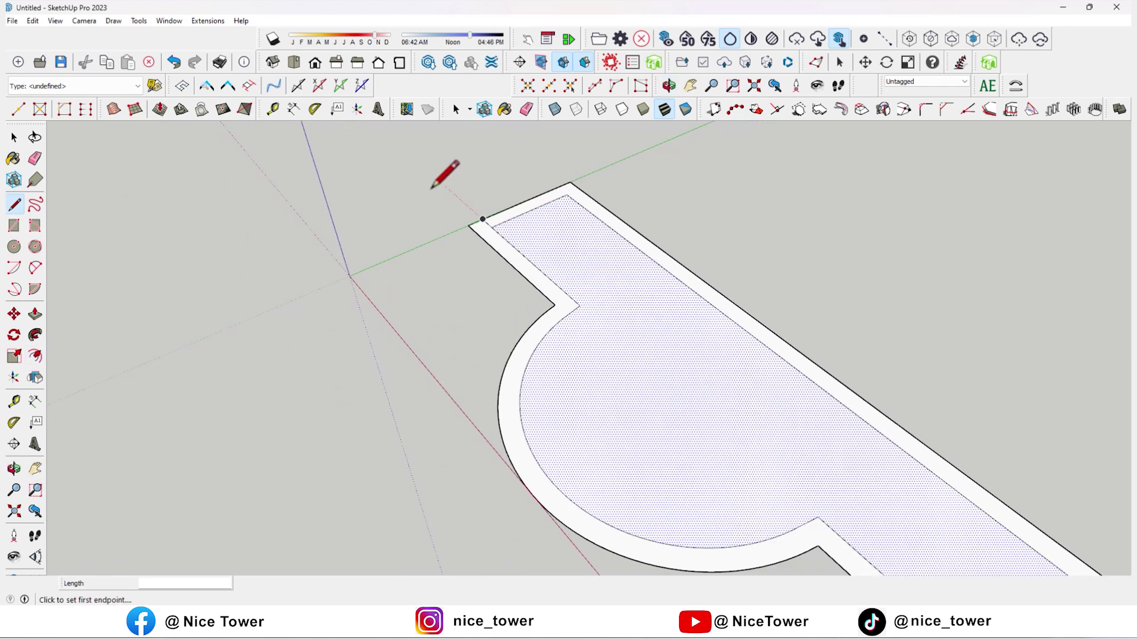
pyautogui.scroll(-2, 431, 190)
# Erase the inner face and extra edges, leaving only the band outline.
pyautogui.click(818, 521)
pyautogui.press('e')
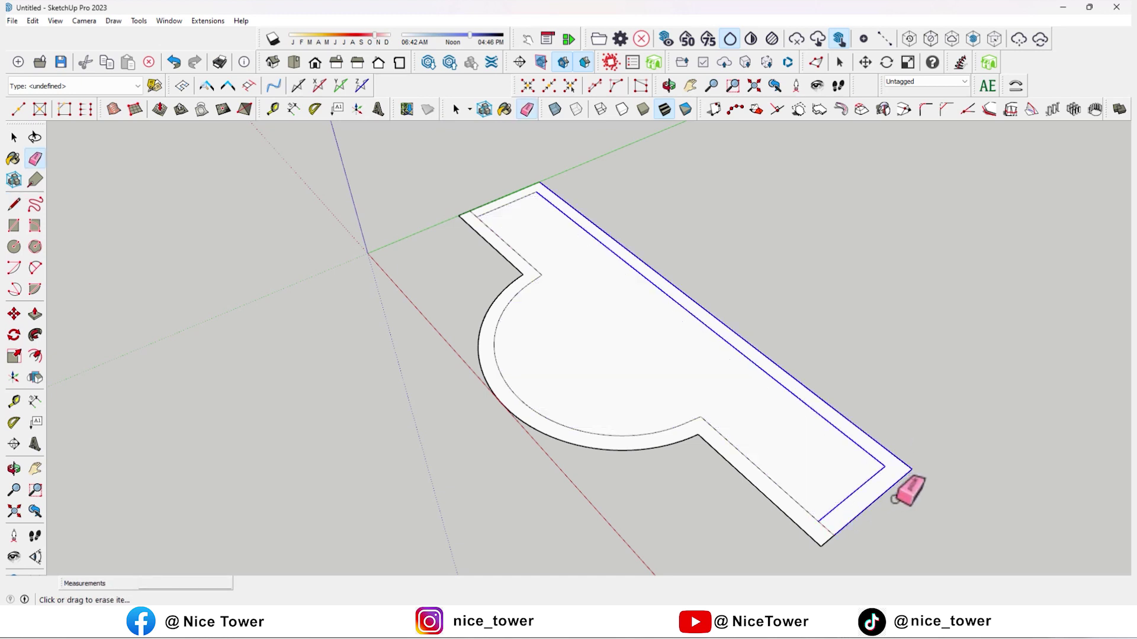
pyautogui.moveTo(844, 473); pyautogui.dragTo(579, 202)
pyautogui.moveTo(501, 165)
pyautogui.mouseDown(button='middle')
pyautogui.moveTo(783, 176)
pyautogui.moveTo(756, 464)
pyautogui.moveTo(302, 373)
pyautogui.moveTo(626, 393)
pyautogui.mouseUp(button='middle')
# Push/Pull the band face up 100 cm, then raise it to 700 cm tall.
pyautogui.press('p')
pyautogui.click(610, 408)
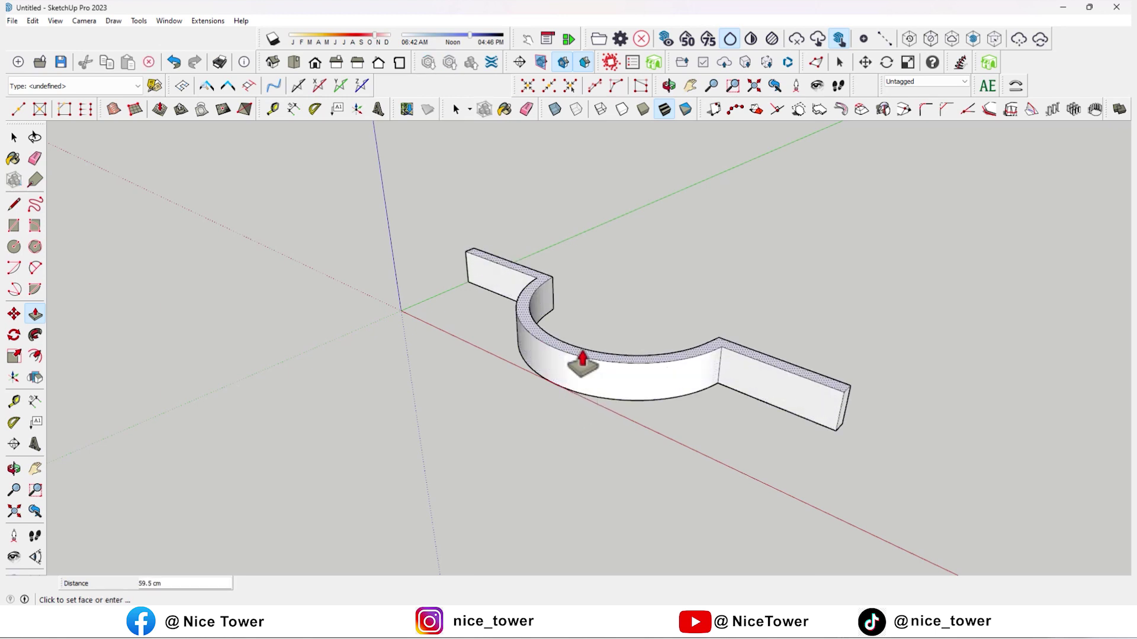
pyautogui.press('Return')
pyautogui.moveTo(583, 363)
pyautogui.mouseDown(button='middle')
pyautogui.moveTo(599, 406)
pyautogui.moveTo(626, 406)
pyautogui.mouseUp(button='middle')
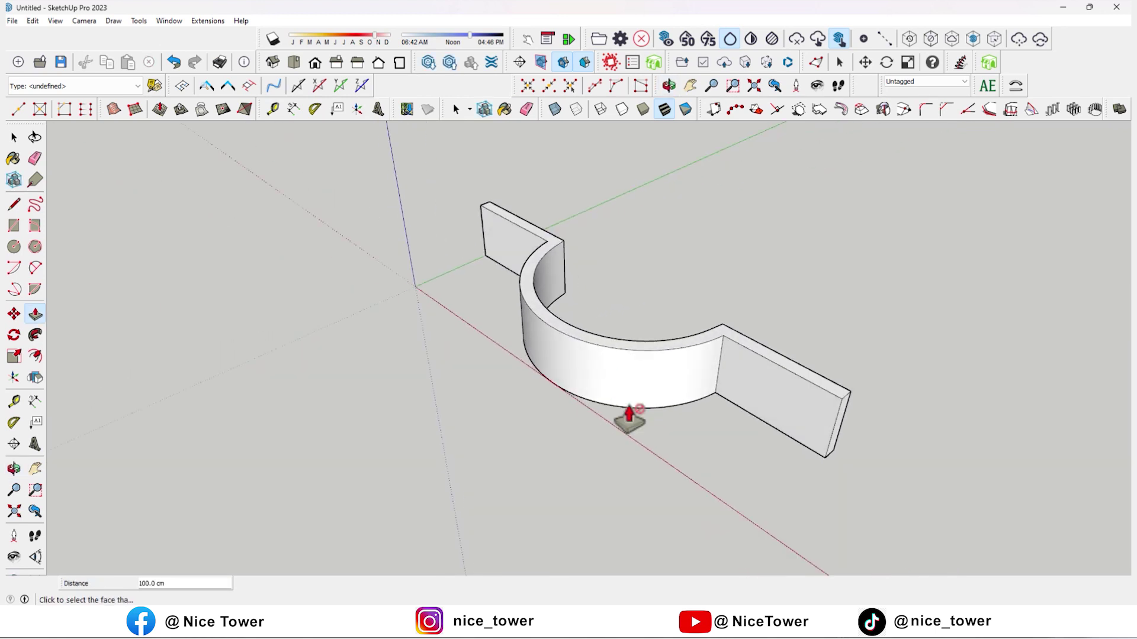
pyautogui.click(628, 358)
pyautogui.click(622, 331)
pyautogui.scroll(-3, 621, 474)
pyautogui.scroll(-3, 614, 254)
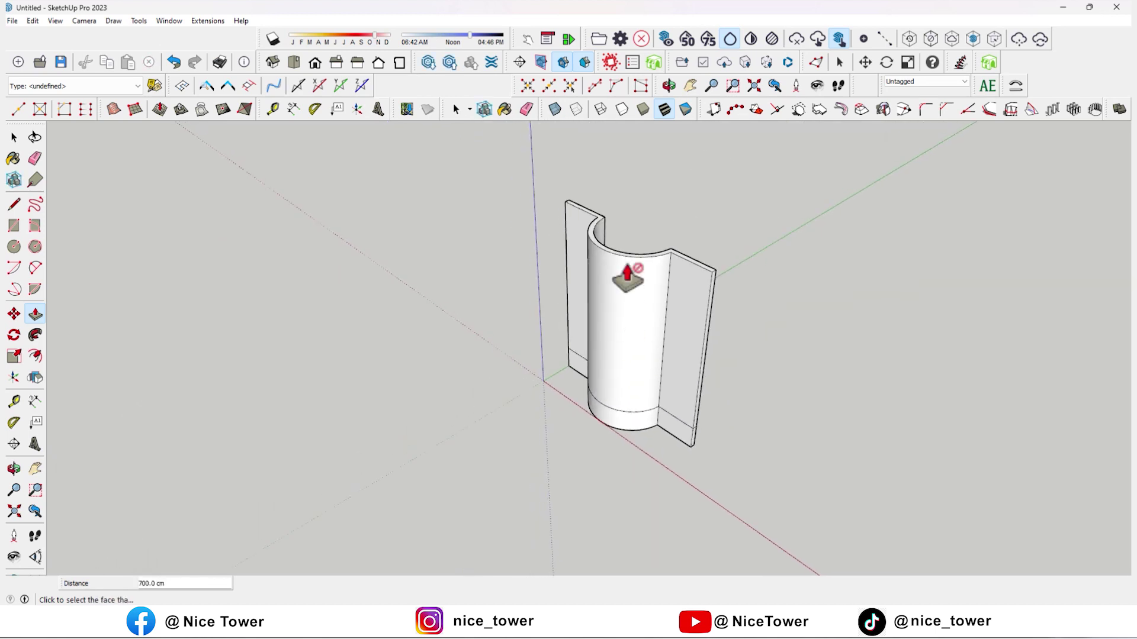
pyautogui.scroll(3, 597, 221)
pyautogui.moveTo(597, 221)
pyautogui.mouseDown(button='middle')
pyautogui.moveTo(920, 223)
pyautogui.moveTo(584, 256)
pyautogui.moveTo(647, 285)
pyautogui.moveTo(611, 254)
pyautogui.moveTo(622, 292)
pyautogui.mouseUp(button='middle')
pyautogui.press('l')
pyautogui.click(629, 354)
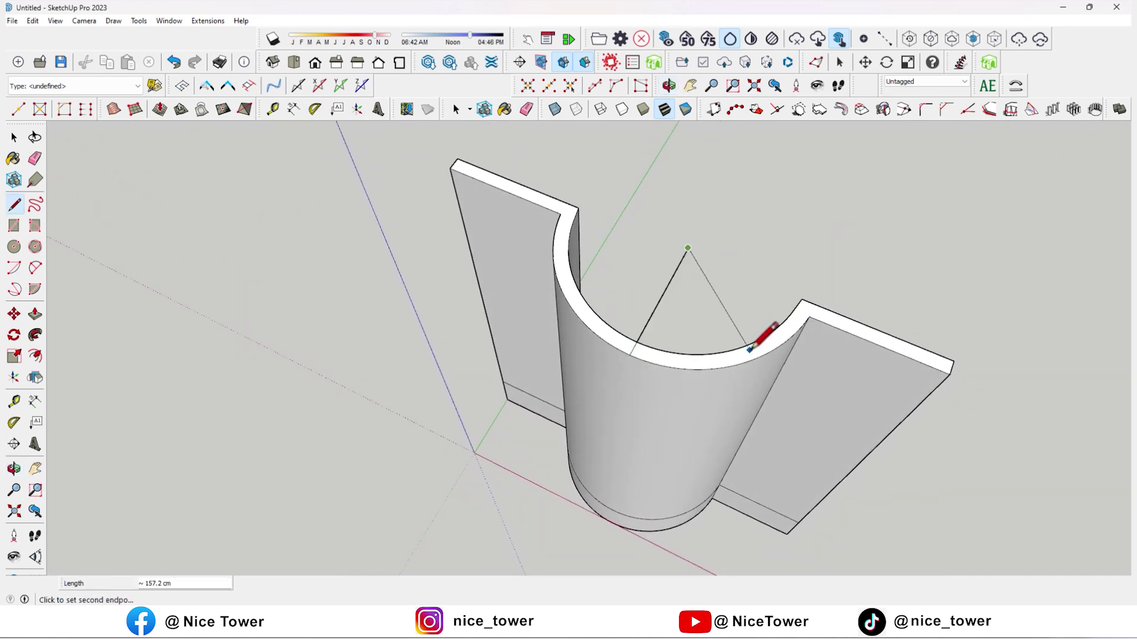
# Close a triangle on the inner arc, flip it, and delete the quarter-circle top face.
pyautogui.click(752, 359)
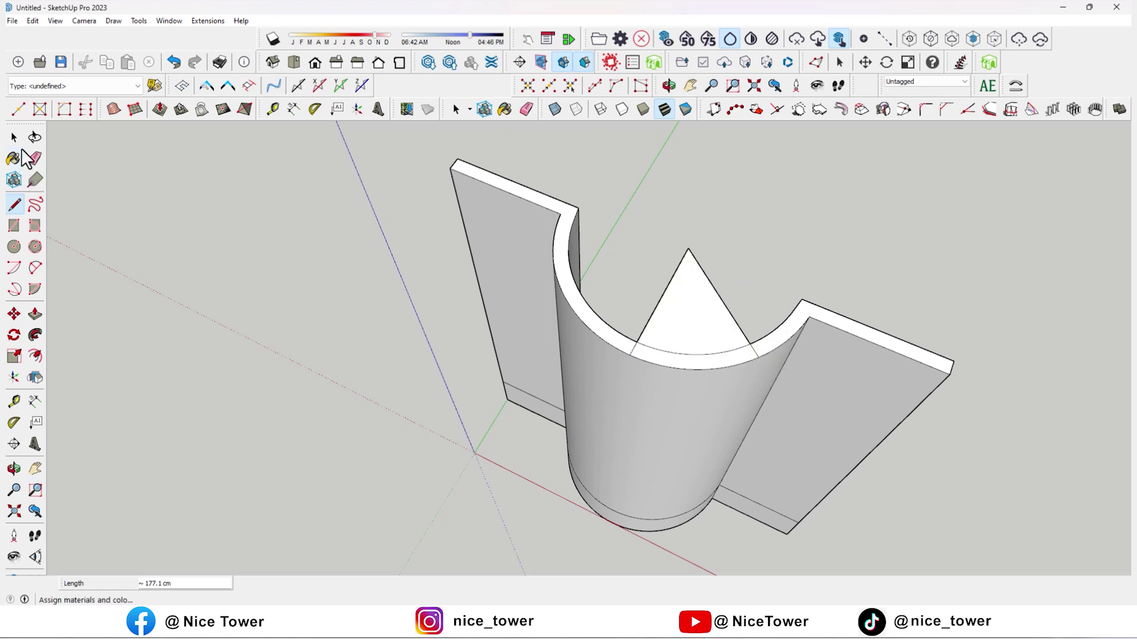
pyautogui.press('space')
pyautogui.click(702, 293)
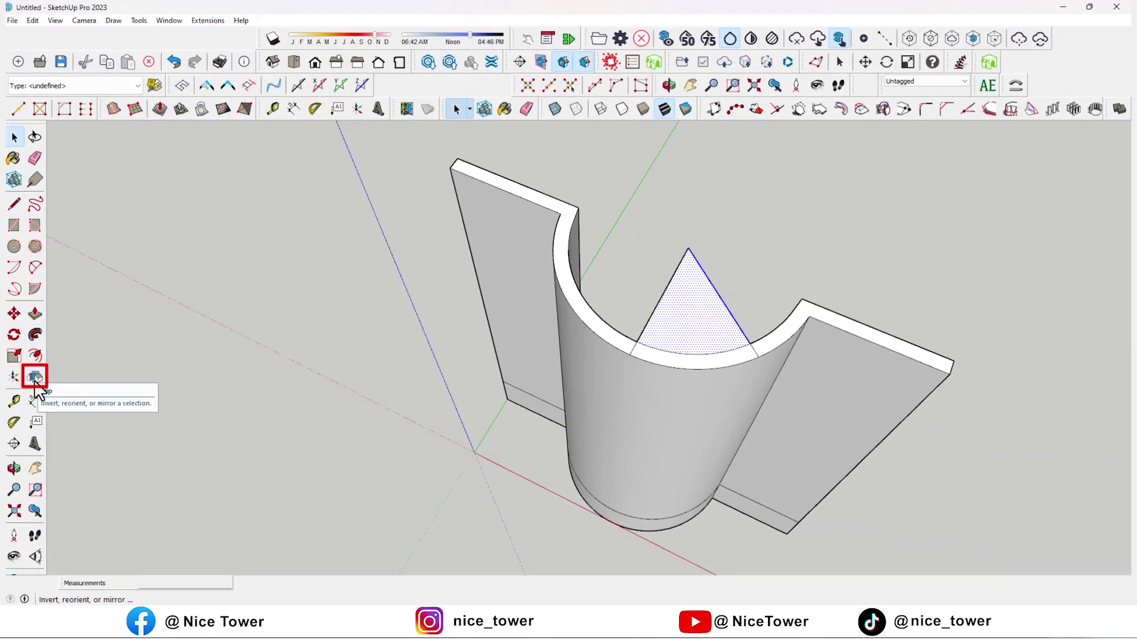
pyautogui.click(34, 379)
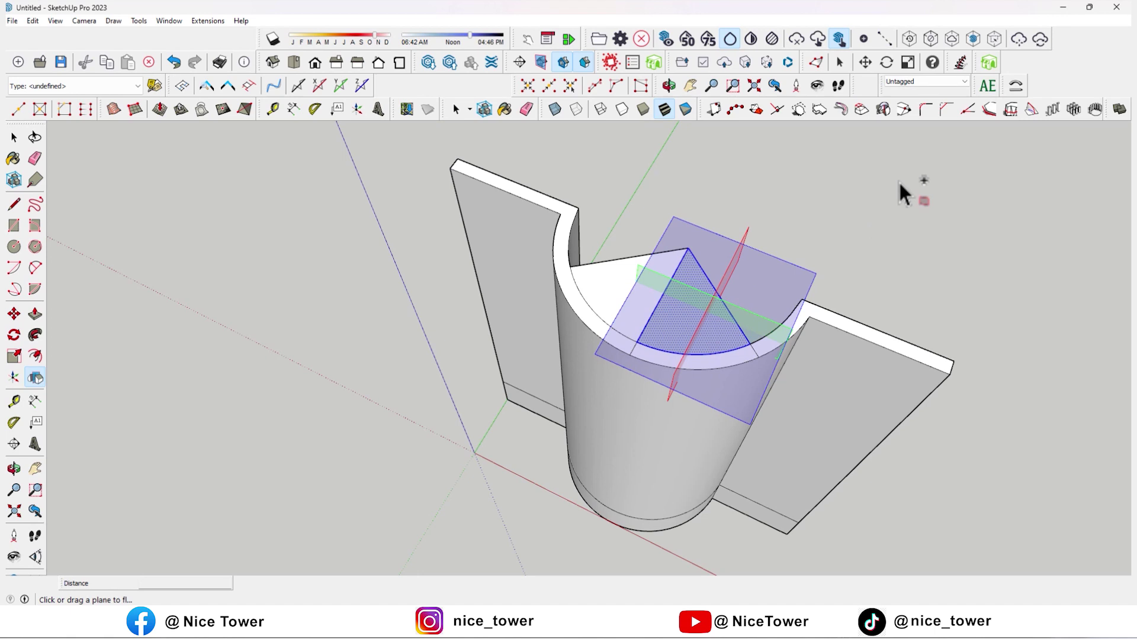
pyautogui.press('space')
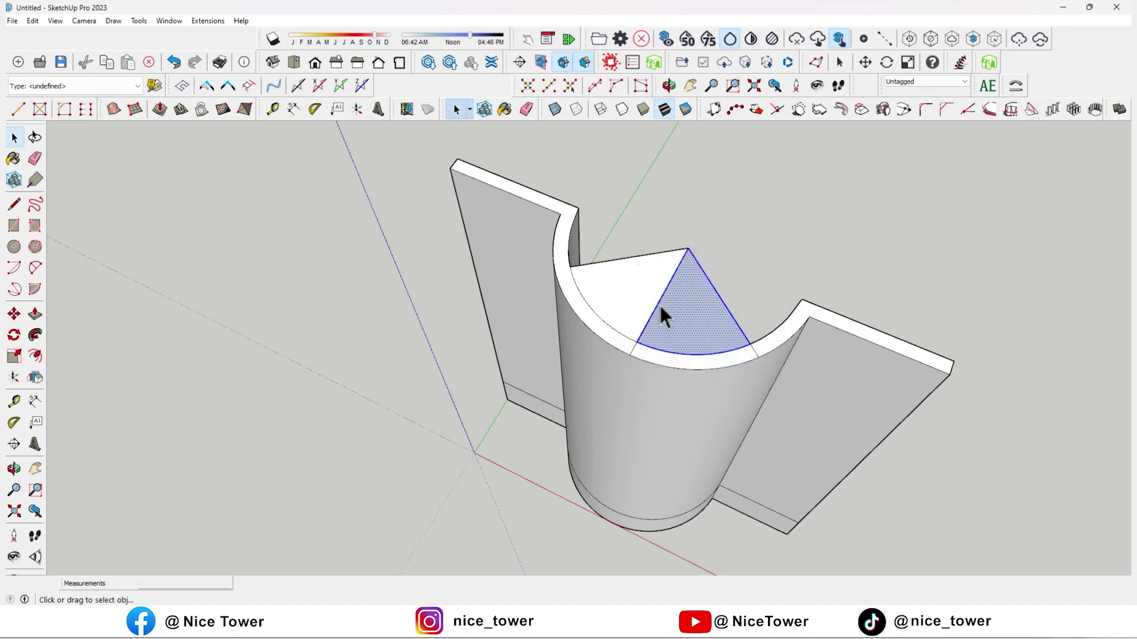
pyautogui.click(654, 303)
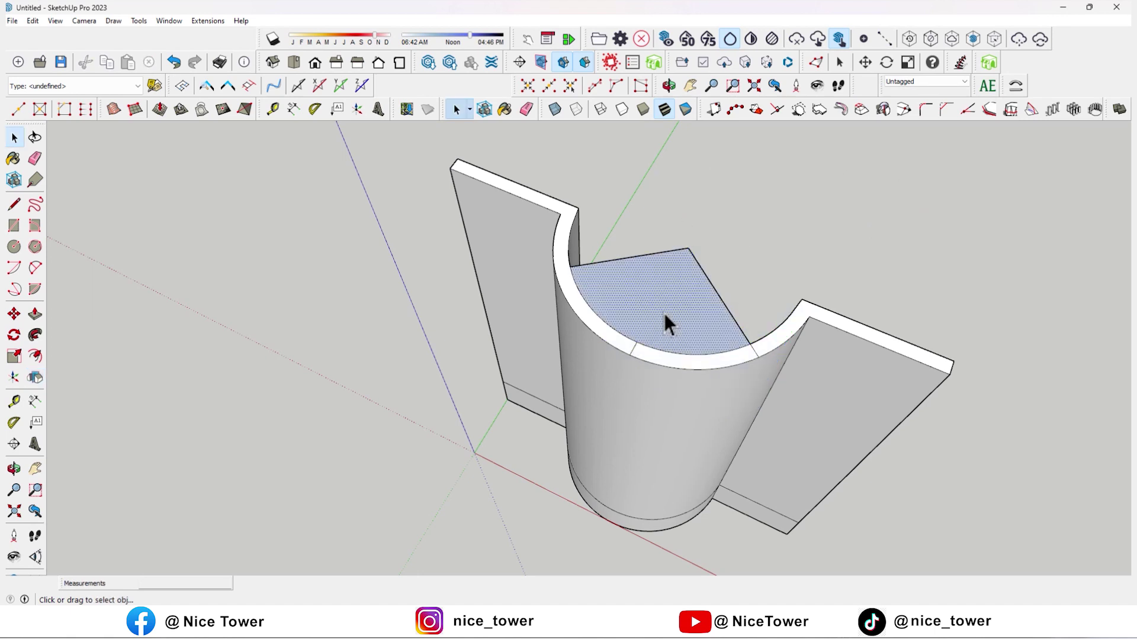
pyautogui.press('Delete')
pyautogui.scroll(5, 481, 250)
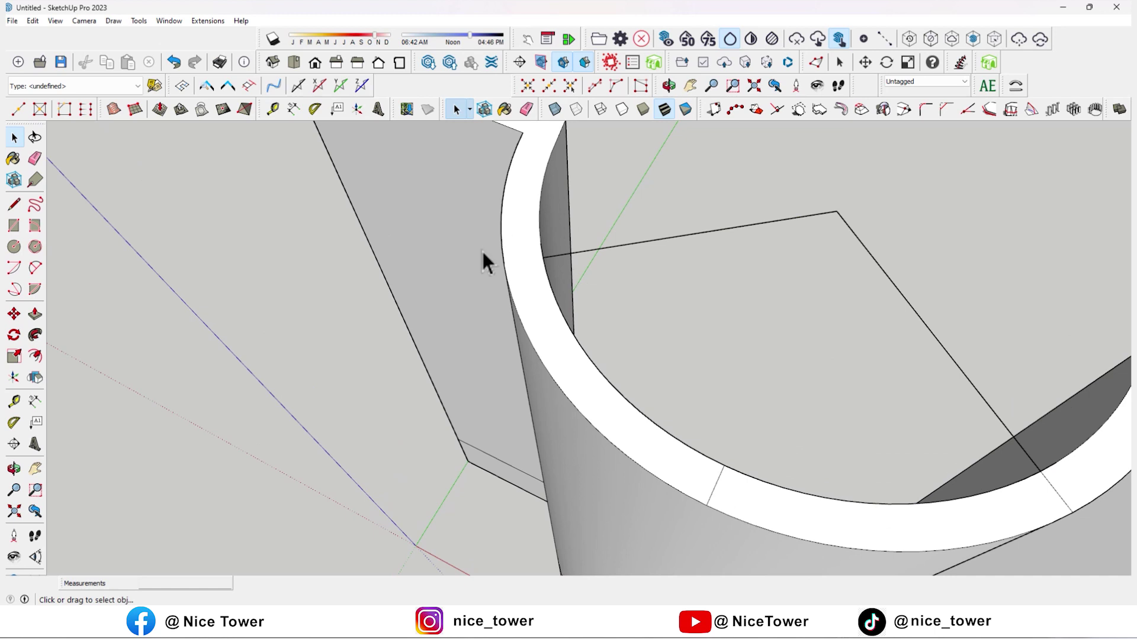
# Draw a helper line from the wall edge to the outer arc, then erase the helper line across the arc.
pyautogui.press('l')
pyautogui.click(542, 258)
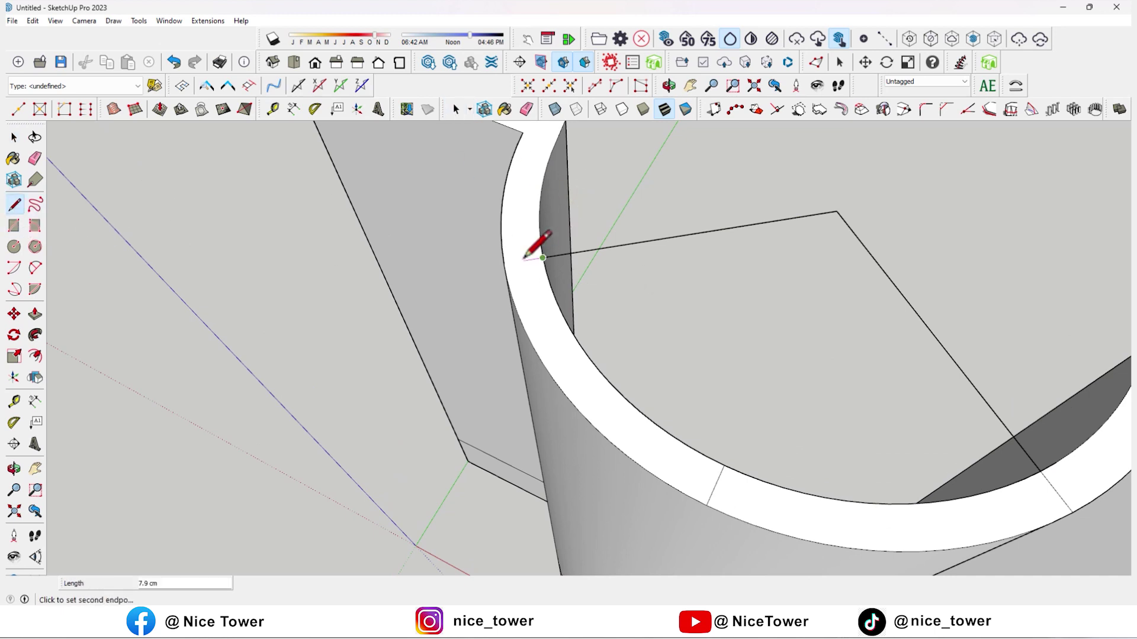
pyautogui.click(496, 267)
pyautogui.scroll(-3, 526, 228)
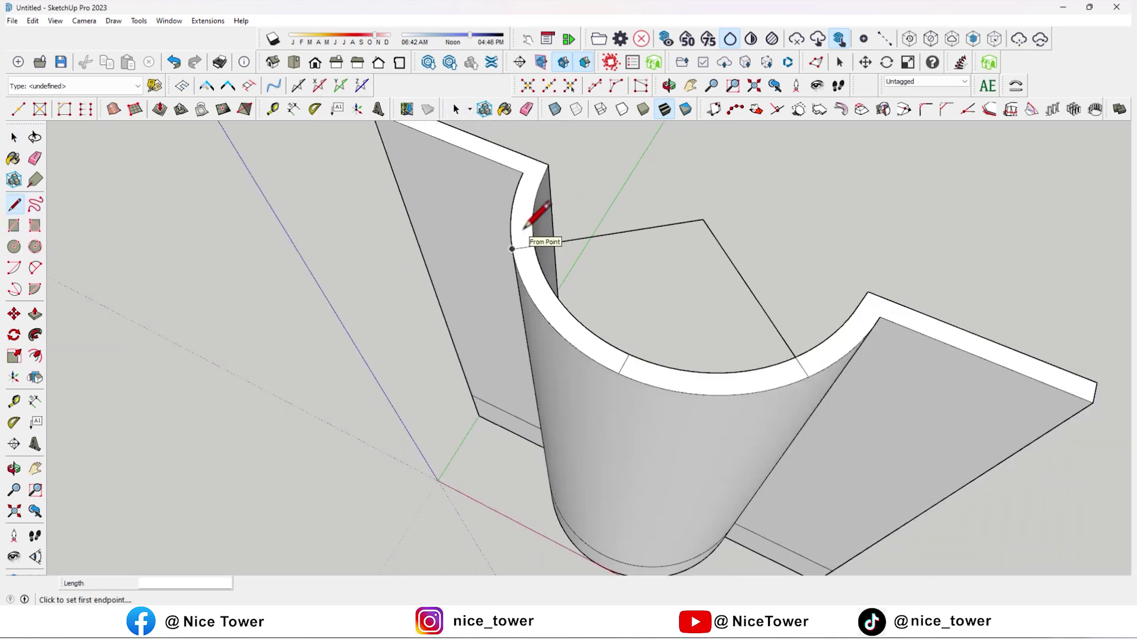
pyautogui.press('e')
pyautogui.moveTo(723, 226); pyautogui.dragTo(675, 208)
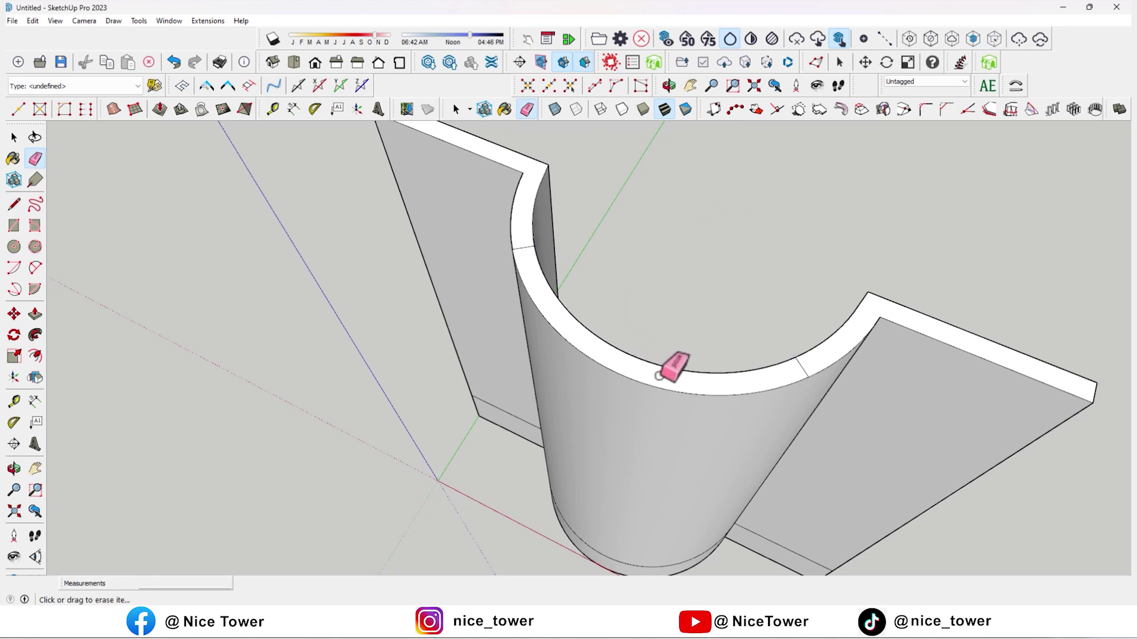
pyautogui.press('space')
pyautogui.scroll(-3, 659, 376)
pyautogui.moveTo(581, 337); pyautogui.dragTo(659, 308, button='middle')
pyautogui.press('p')
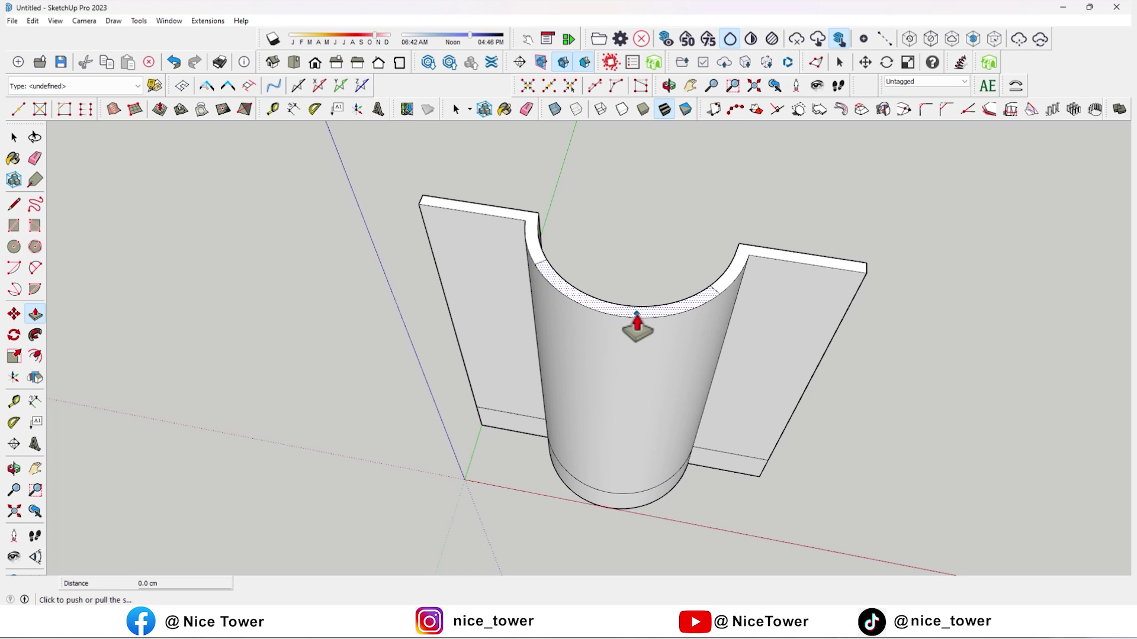
# Push the curved top face down to extrude it.
pyautogui.click(637, 323)
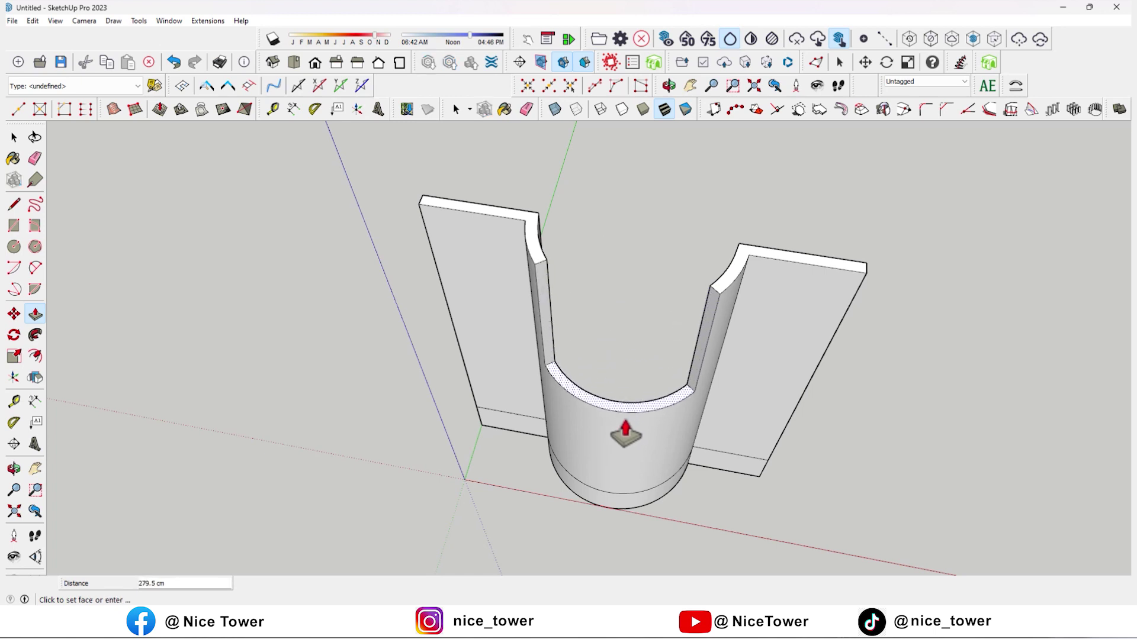
pyautogui.click(586, 496)
pyautogui.moveTo(584, 498)
pyautogui.mouseDown(button='middle')
pyautogui.moveTo(402, 216)
pyautogui.moveTo(509, 343)
pyautogui.mouseUp(button='middle')
# Copy the arc face 700 cm up to the top of the wall.
pyautogui.click(13, 140)
pyautogui.press('m')
pyautogui.press('ctrl')
pyautogui.click(604, 508)
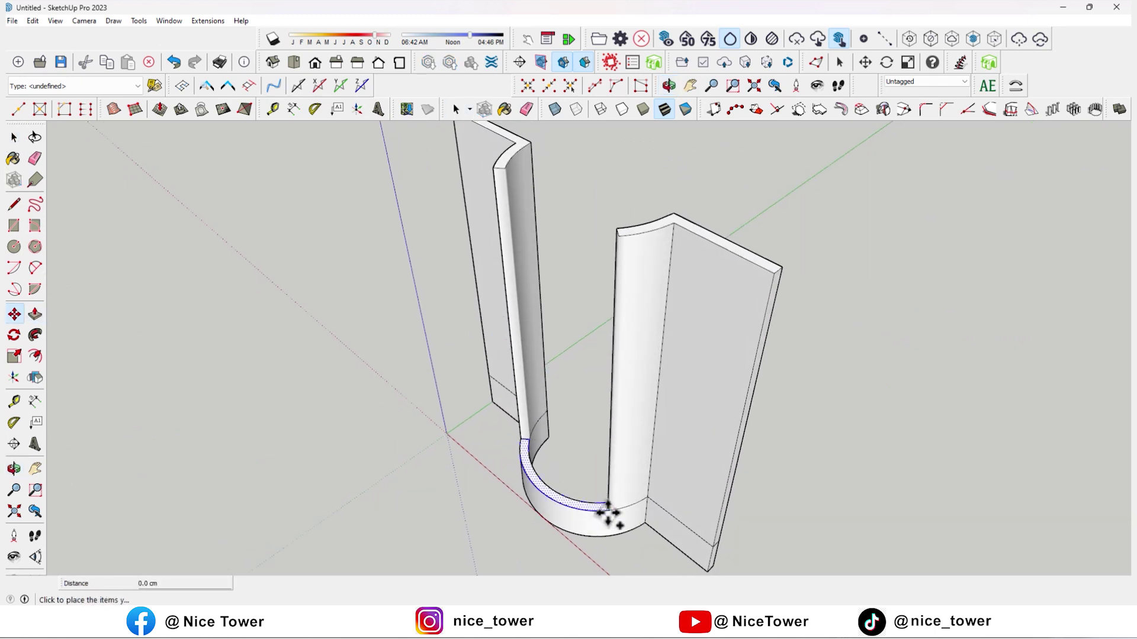
pyautogui.click(618, 236)
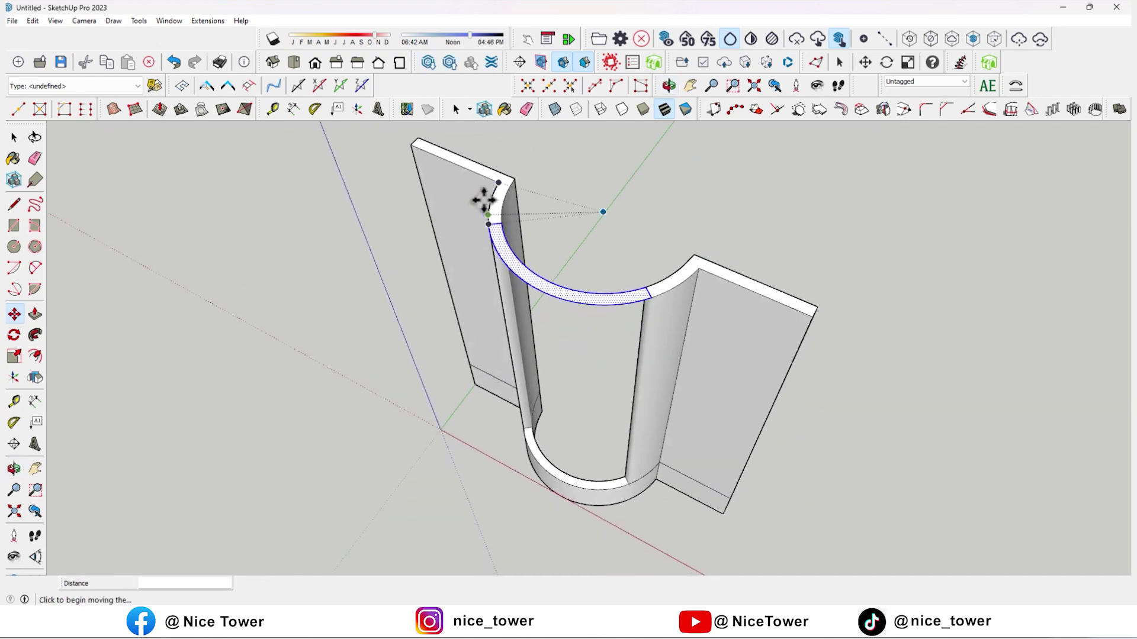
pyautogui.scroll(5, 487, 208)
pyautogui.scroll(-5, 355, 322)
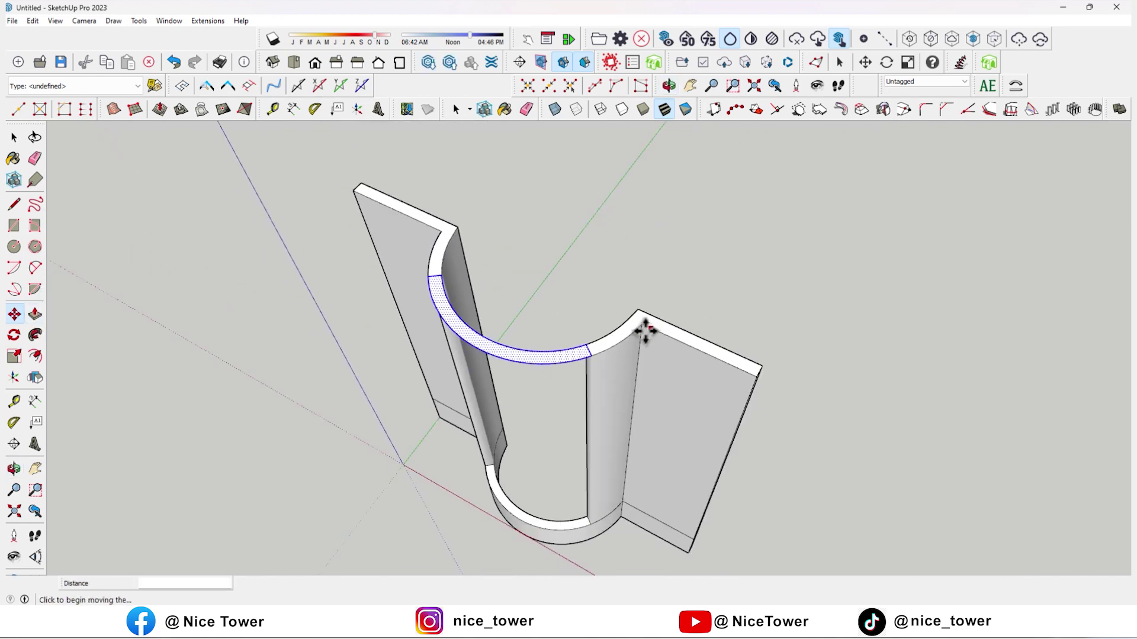
pyautogui.scroll(2, 626, 335)
pyautogui.press('p')
pyautogui.click(617, 337)
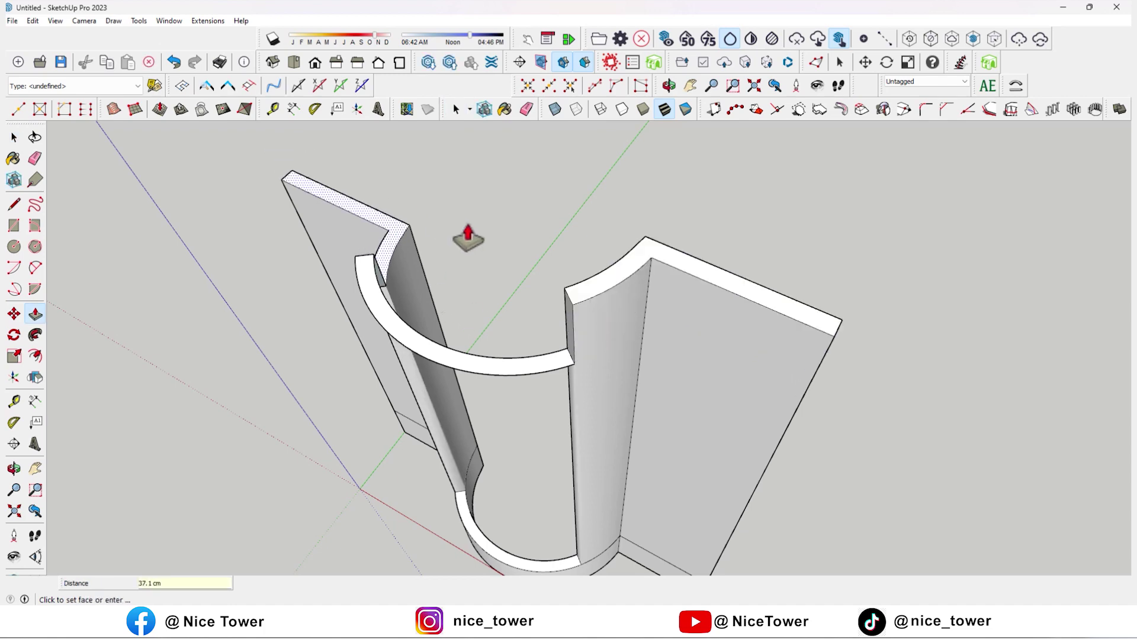
# Cancel the extrusion and erase the stray top edges and faces.
pyautogui.moveTo(571, 305)
pyautogui.mouseDown(button='middle')
pyautogui.moveTo(577, 248)
pyautogui.moveTo(578, 322)
pyautogui.moveTo(589, 246)
pyautogui.moveTo(569, 286)
pyautogui.mouseUp(button='middle')
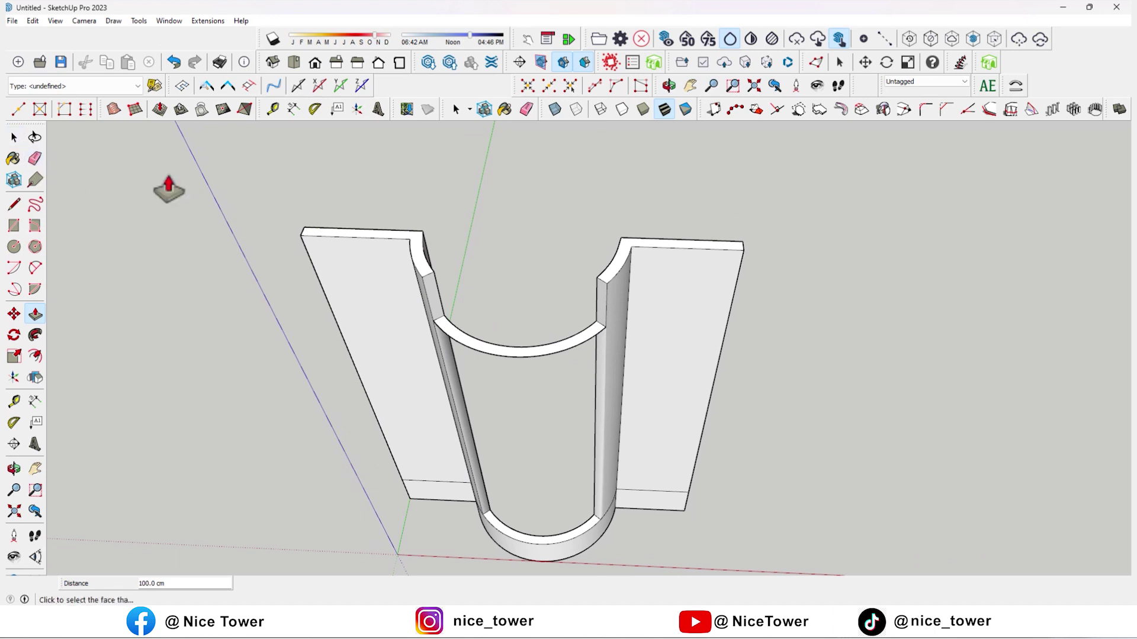
pyautogui.scroll(2, 515, 350)
pyautogui.press('space')
pyautogui.press('e')
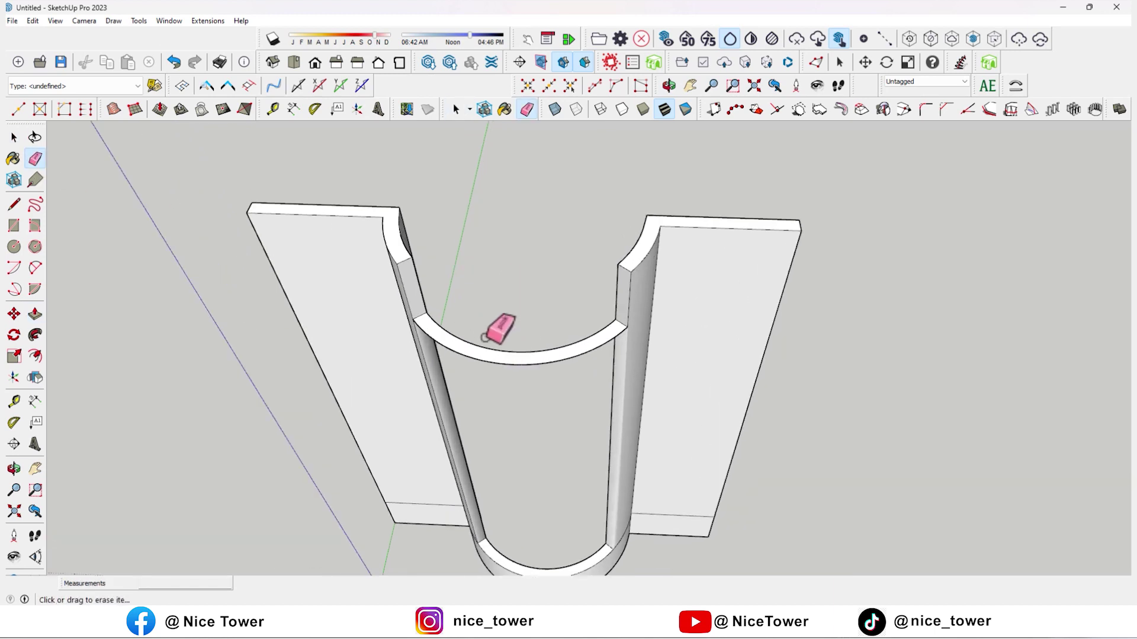
pyautogui.click(500, 344)
pyautogui.moveTo(500, 343); pyautogui.dragTo(610, 312, button='middle')
pyautogui.scroll(3, 729, 321)
# Sweep the arc profile along the top arc with Follow Me, then select the whole frame.
pyautogui.click(35, 334)
pyautogui.click(628, 261)
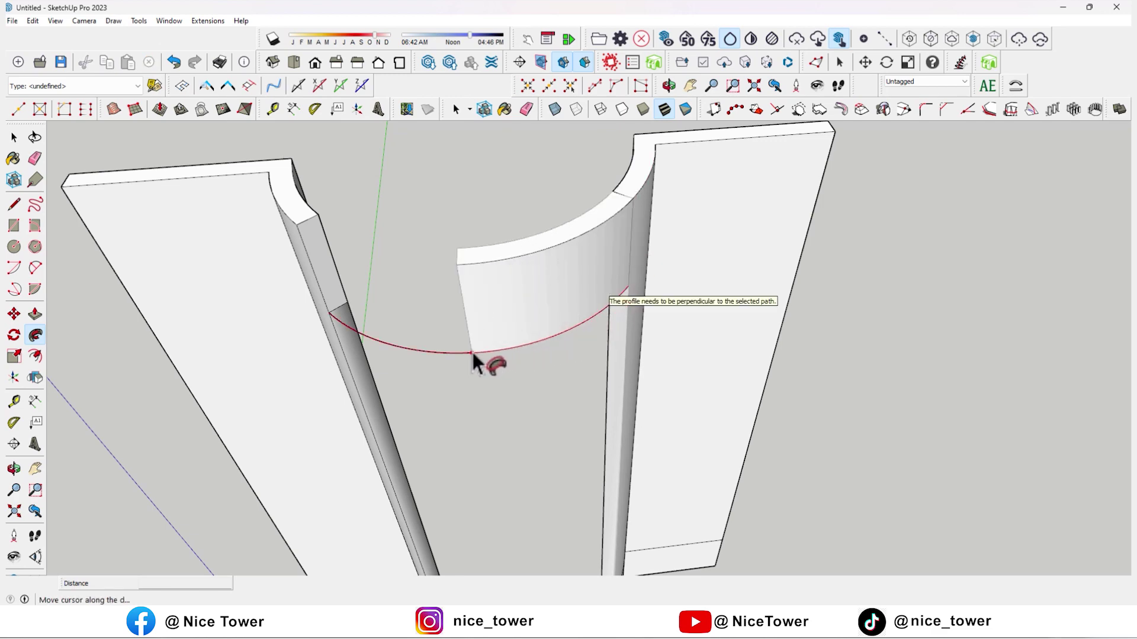
pyautogui.click(358, 322)
pyautogui.moveTo(357, 323)
pyautogui.mouseDown(button='middle')
pyautogui.moveTo(533, 281)
pyautogui.moveTo(482, 288)
pyautogui.moveTo(420, 264)
pyautogui.moveTo(344, 308)
pyautogui.moveTo(526, 424)
pyautogui.mouseUp(button='middle')
pyautogui.press('space')
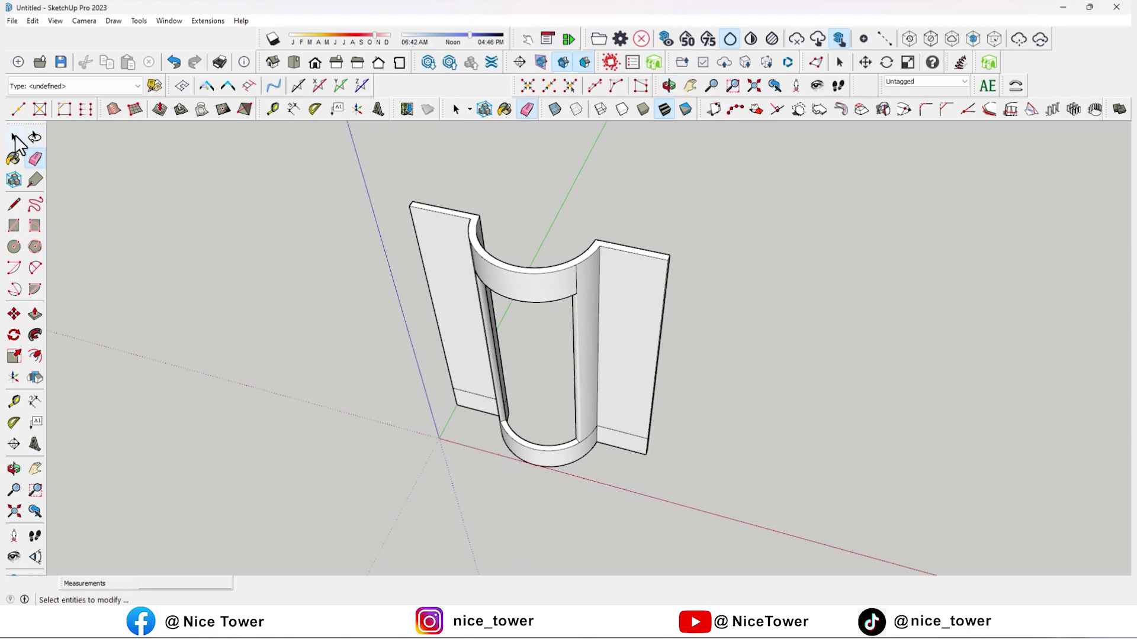
pyautogui.scroll(3, 453, 373)
pyautogui.scroll(-3, 453, 373)
pyautogui.click(453, 373)
pyautogui.tripleClick(453, 373)
pyautogui.moveTo(453, 373); pyautogui.dragTo(488, 254, button='middle')
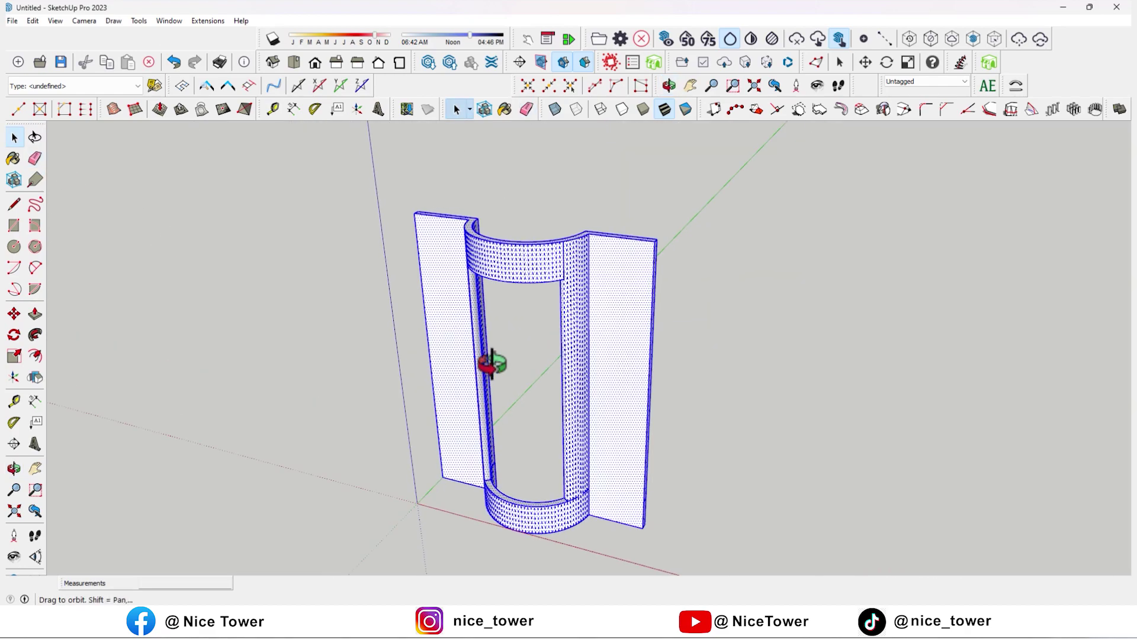
# Make the whole curved frame a group and open it for editing.
pyautogui.scroll(2, 559, 381)
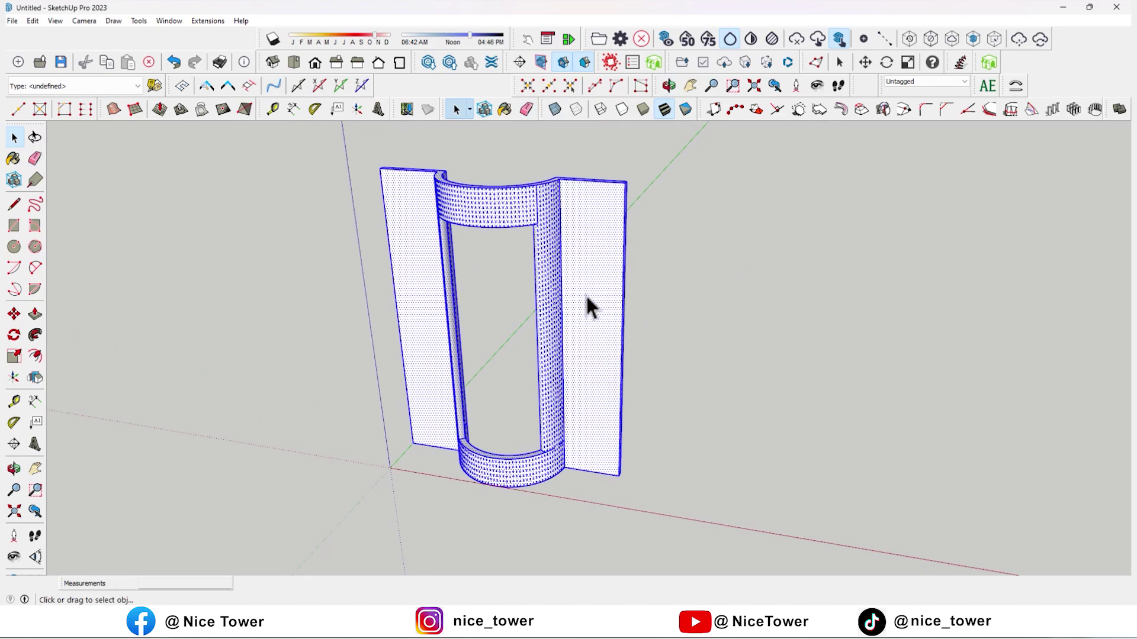
pyautogui.rightClick(586, 302)
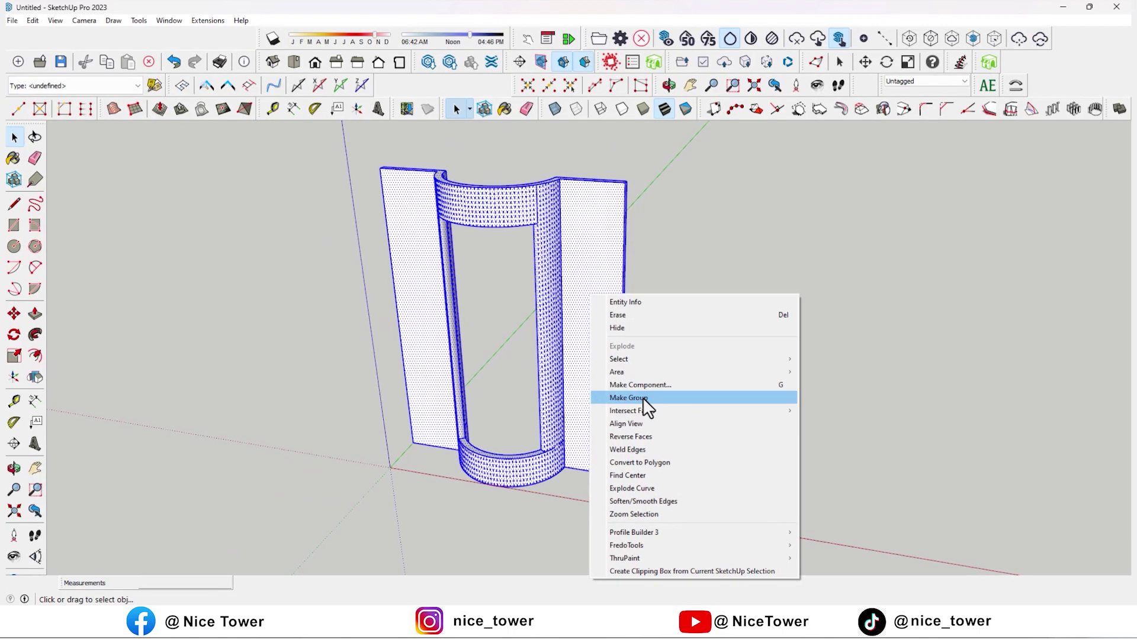
pyautogui.click(680, 289)
pyautogui.moveTo(744, 368); pyautogui.dragTo(568, 451, button='middle')
pyautogui.scroll(3, 491, 417)
pyautogui.click(485, 412)
pyautogui.doubleClick(485, 415)
# Select the base band's curved edge and begin offsetting it inward about 9.3 cm.
pyautogui.click(493, 418)
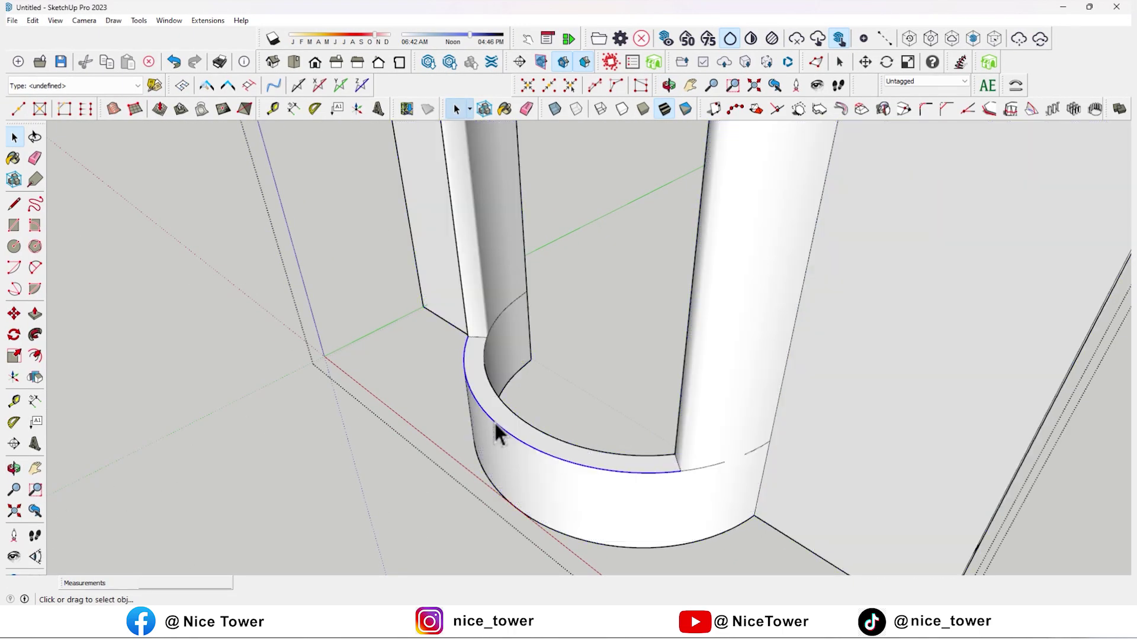
pyautogui.press('m')
pyautogui.scroll(-3, 599, 353)
pyautogui.moveTo(599, 353)
pyautogui.mouseDown(button='middle')
pyautogui.moveTo(490, 394)
pyautogui.moveTo(588, 370)
pyautogui.mouseUp(button='middle')
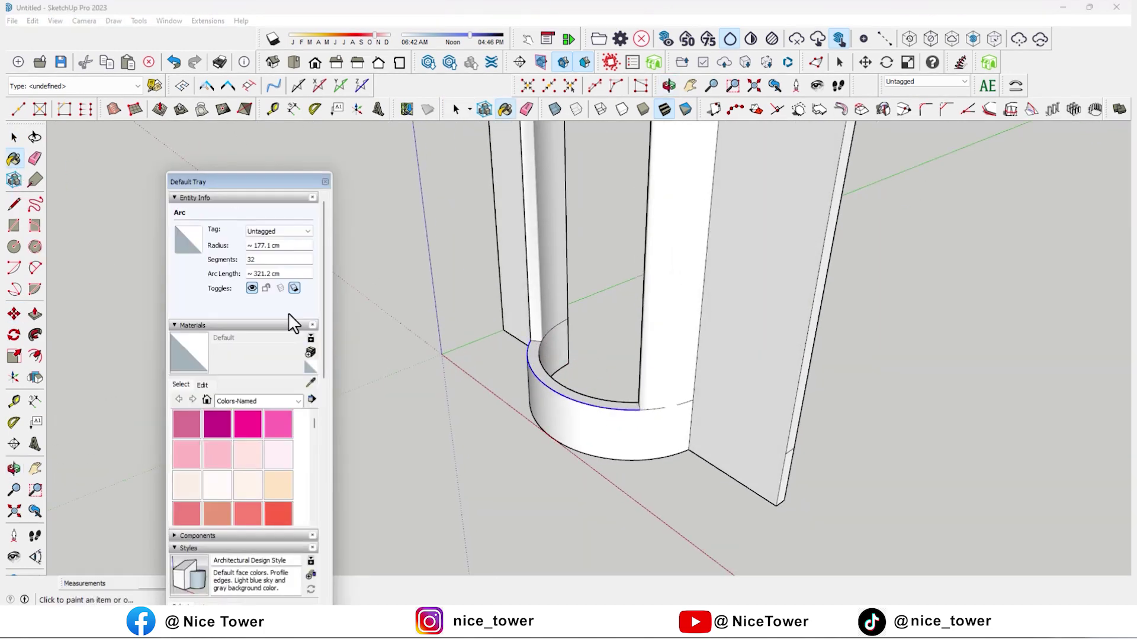
pyautogui.moveTo(255, 198)
pyautogui.mouseDown()
pyautogui.moveTo(741, 167)
pyautogui.moveTo(938, 132)
pyautogui.moveTo(837, 145)
pyautogui.mouseUp()
pyautogui.scroll(3, 473, 384)
pyautogui.click(35, 355)
pyautogui.scroll(1, 427, 416)
pyautogui.click(422, 414)
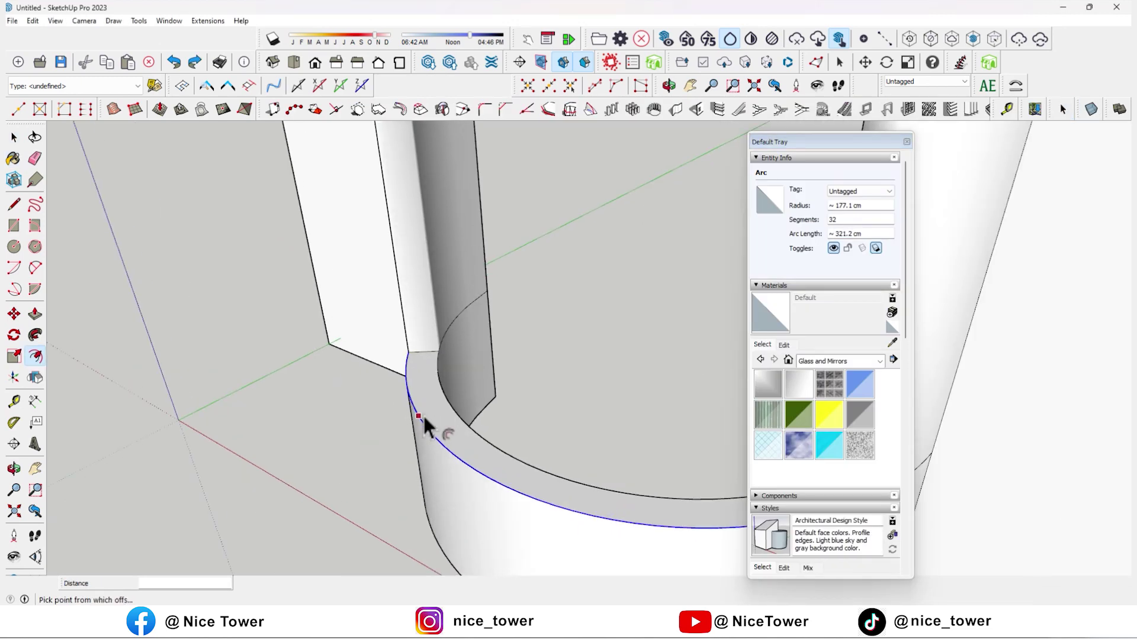
# Fix the offset to create a 303.1 cm long inner arc of about 167.1 cm radius.
pyautogui.click(400, 355)
pyautogui.moveTo(400, 355)
pyautogui.mouseDown(button='middle')
pyautogui.moveTo(342, 354)
pyautogui.moveTo(460, 424)
pyautogui.mouseUp(button='middle')
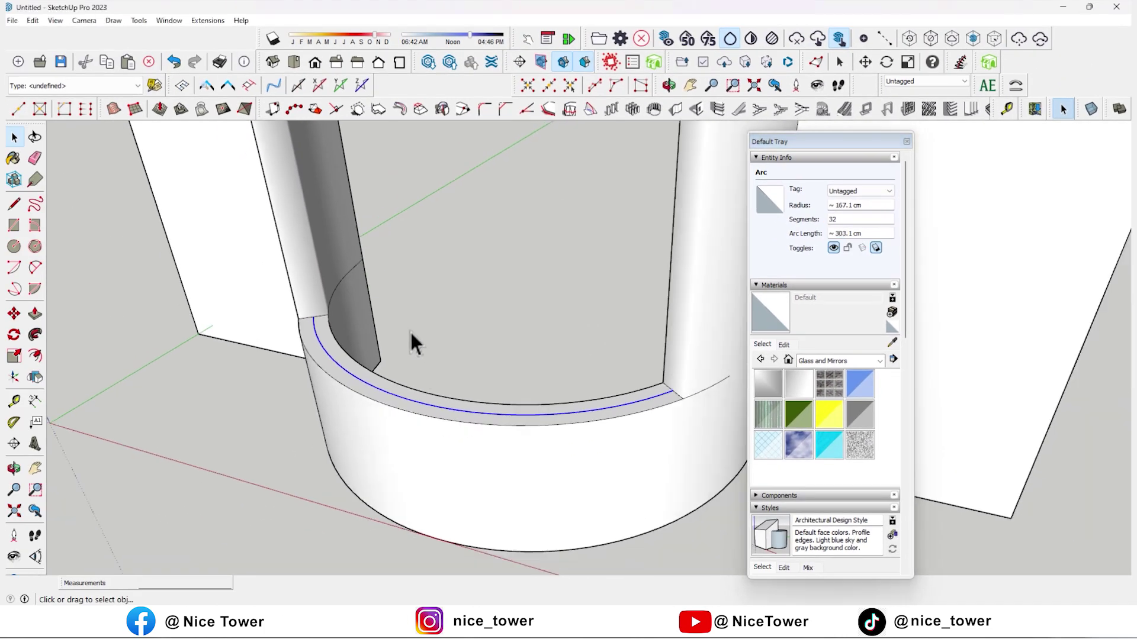
pyautogui.scroll(-3, 414, 341)
pyautogui.moveTo(414, 339)
pyautogui.mouseDown(button='middle')
pyautogui.moveTo(482, 317)
pyautogui.moveTo(467, 332)
pyautogui.mouseUp(button='middle')
# Move the new offset arc out of the frame beside the tower base.
pyautogui.click(14, 314)
pyautogui.click(595, 466)
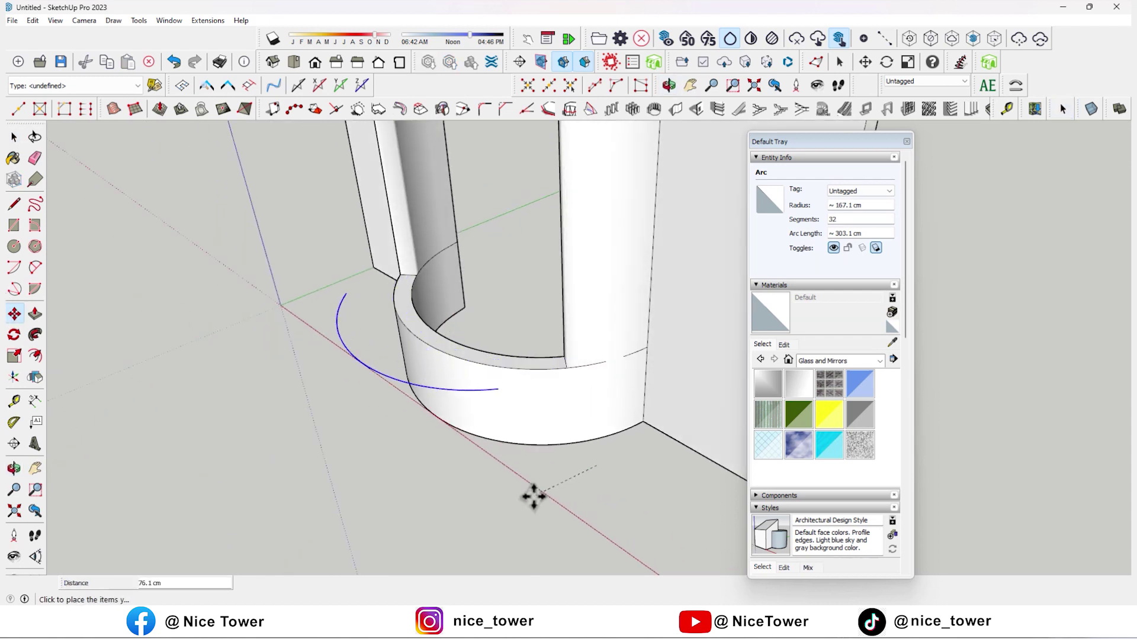
pyautogui.click(530, 515)
pyautogui.scroll(-1, 366, 400)
pyautogui.press('space')
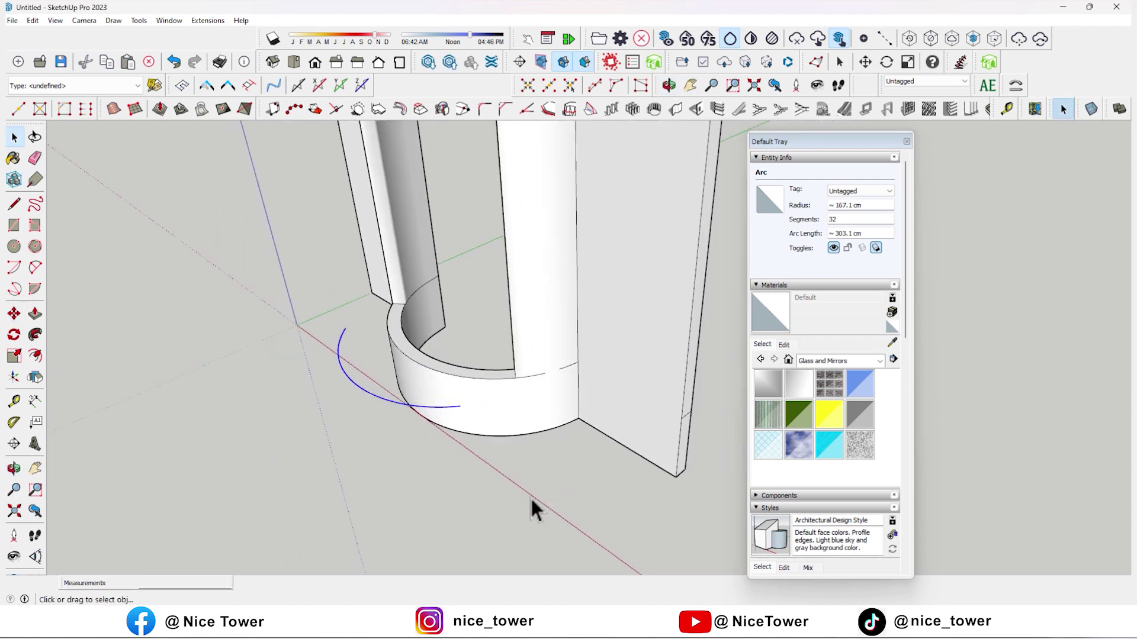
# Measure the frame's height from base to top, about 700 cm.
pyautogui.click(14, 401)
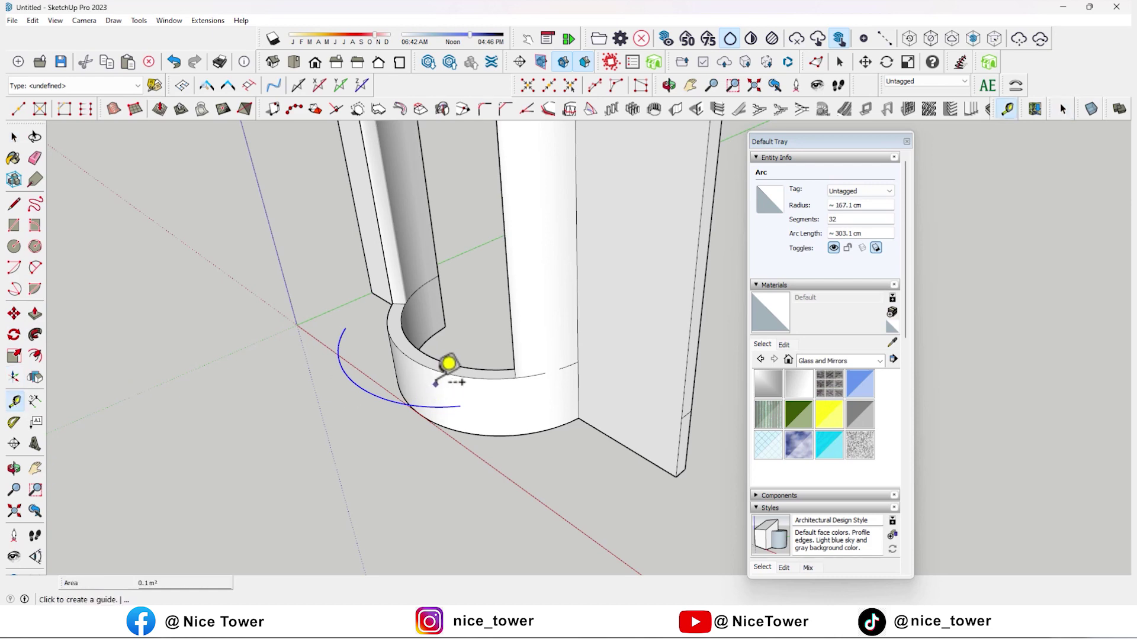
pyautogui.moveTo(450, 352); pyautogui.dragTo(436, 324, button='middle')
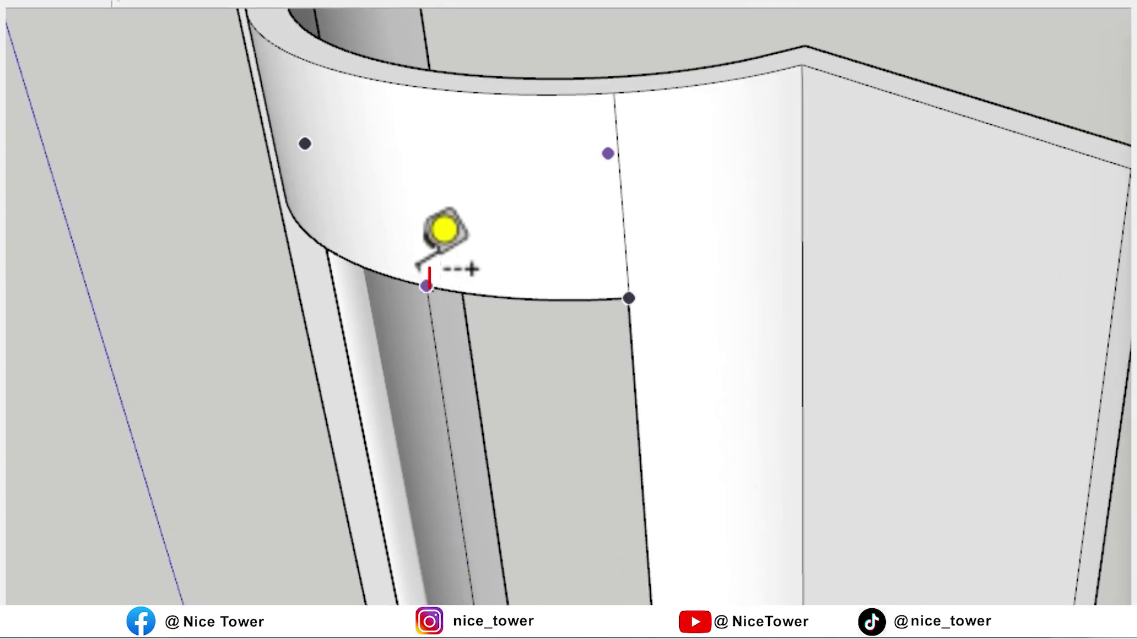
pyautogui.click(425, 286)
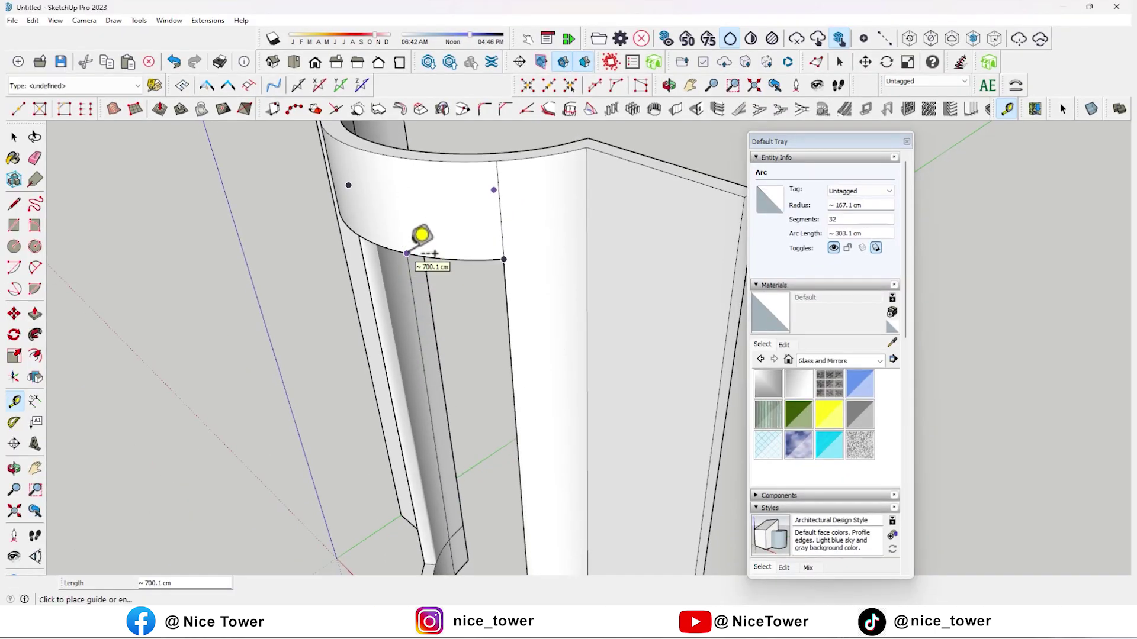
pyautogui.press('Escape')
# Drag the Default Tray properties panel further right, out of the way.
pyautogui.scroll(-5, 423, 249)
pyautogui.moveTo(796, 148); pyautogui.dragTo(976, 163)
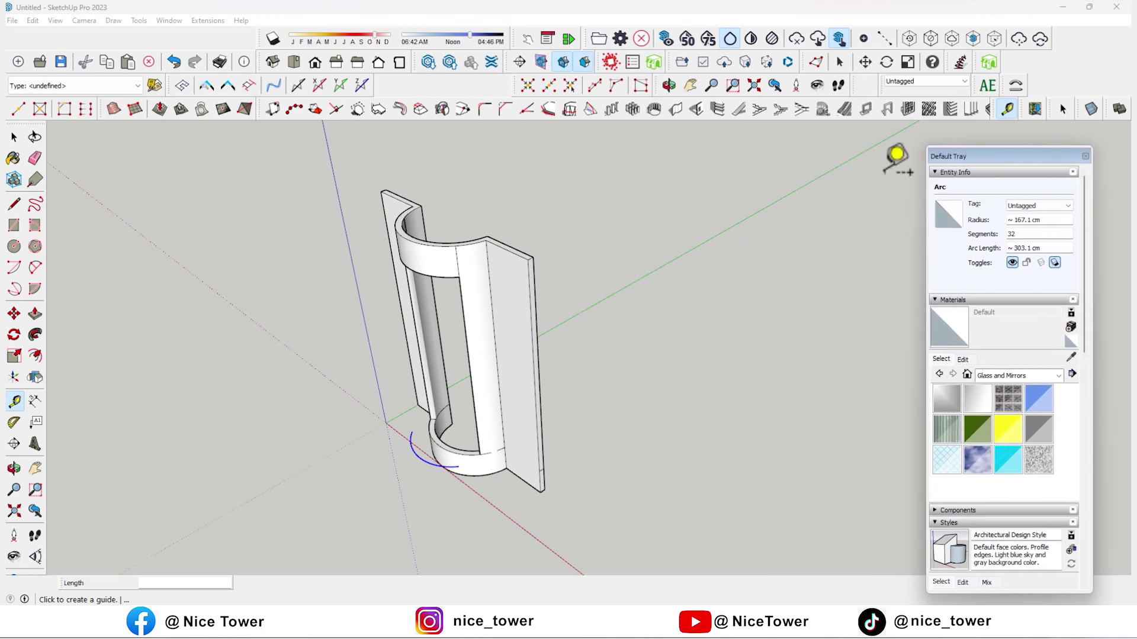
pyautogui.press('space')
pyautogui.click(15, 228)
# Draw a 303 by 700 rectangle on the ground beside the curved frame.
pyautogui.click(553, 492)
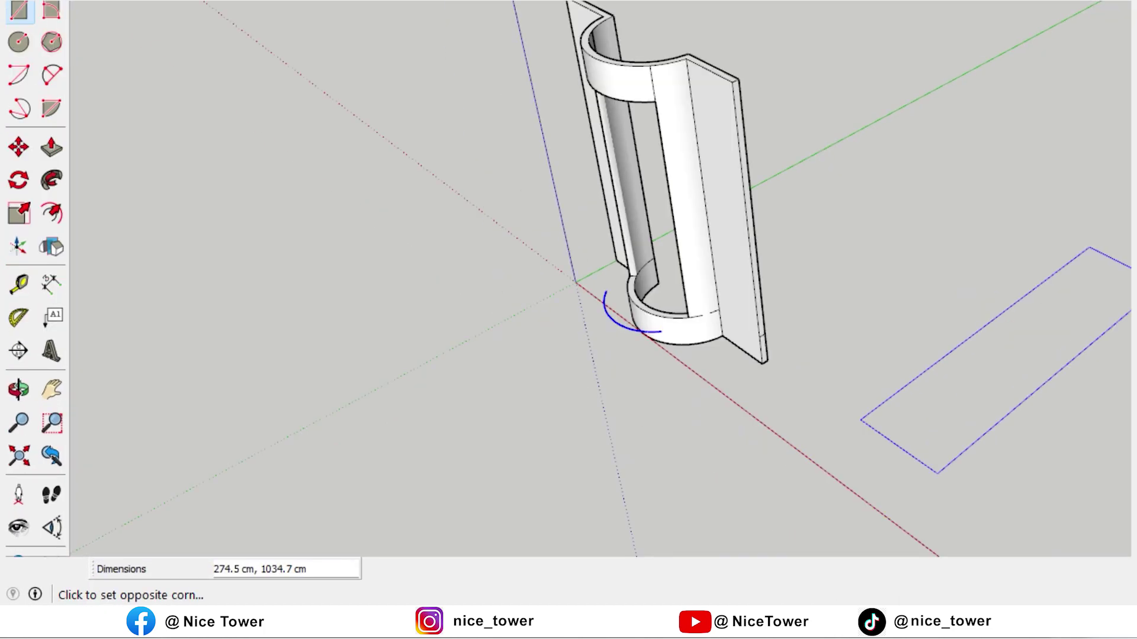
pyautogui.write('3')
pyautogui.write('03,700')
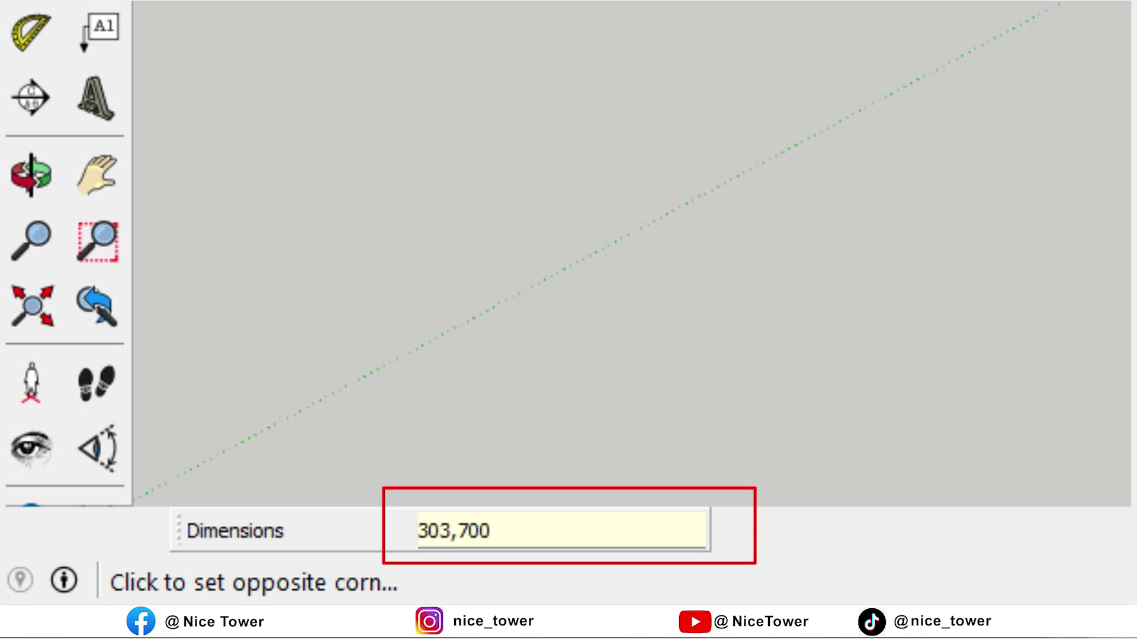
pyautogui.press('Return')
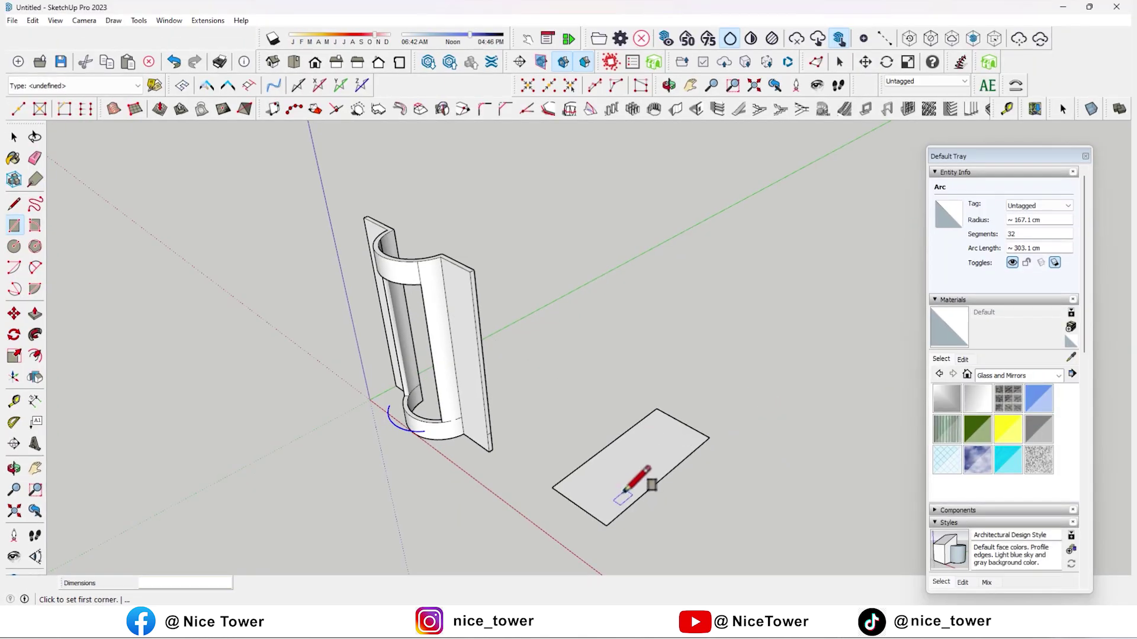
pyautogui.scroll(2, 639, 483)
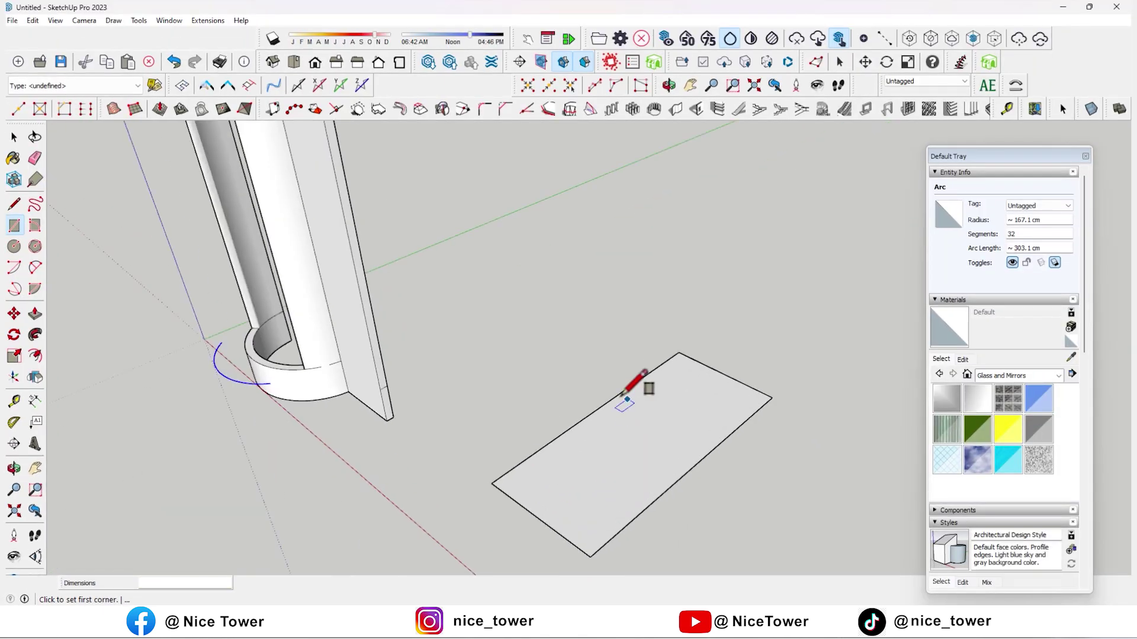
pyautogui.press('space')
pyautogui.scroll(2, 566, 438)
pyautogui.scroll(2, 560, 378)
# Rotate the rectangle about its edge so it stands vertical.
pyautogui.click(560, 378)
pyautogui.moveTo(560, 387); pyautogui.dragTo(376, 330, button='middle')
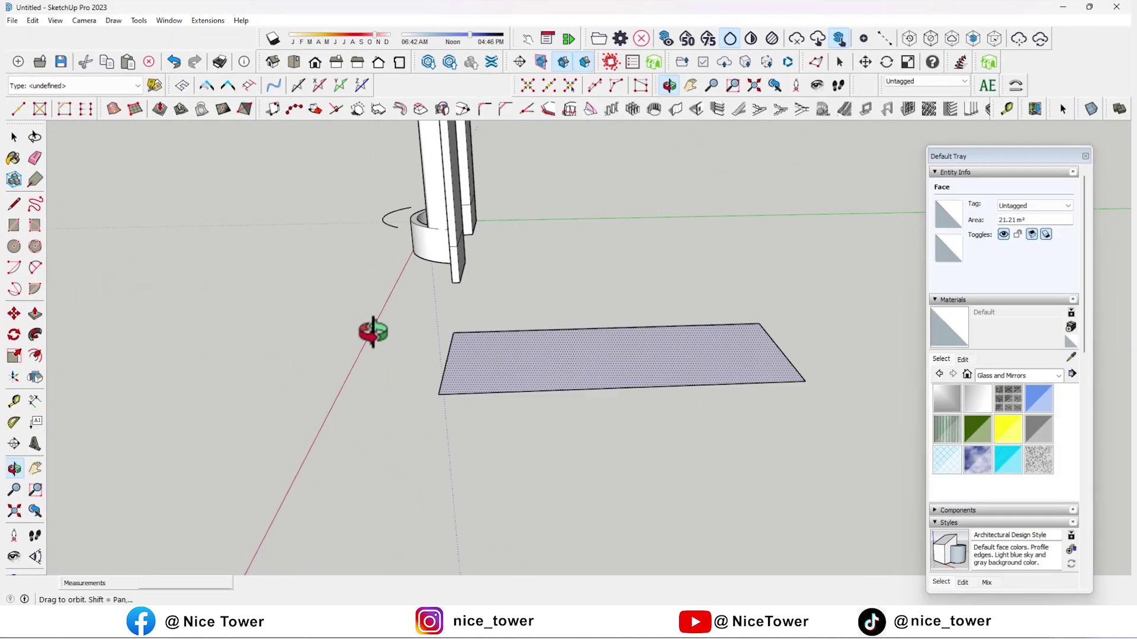
pyautogui.click(13, 335)
pyautogui.scroll(2, 467, 407)
pyautogui.moveTo(466, 407); pyautogui.dragTo(507, 330, button='middle')
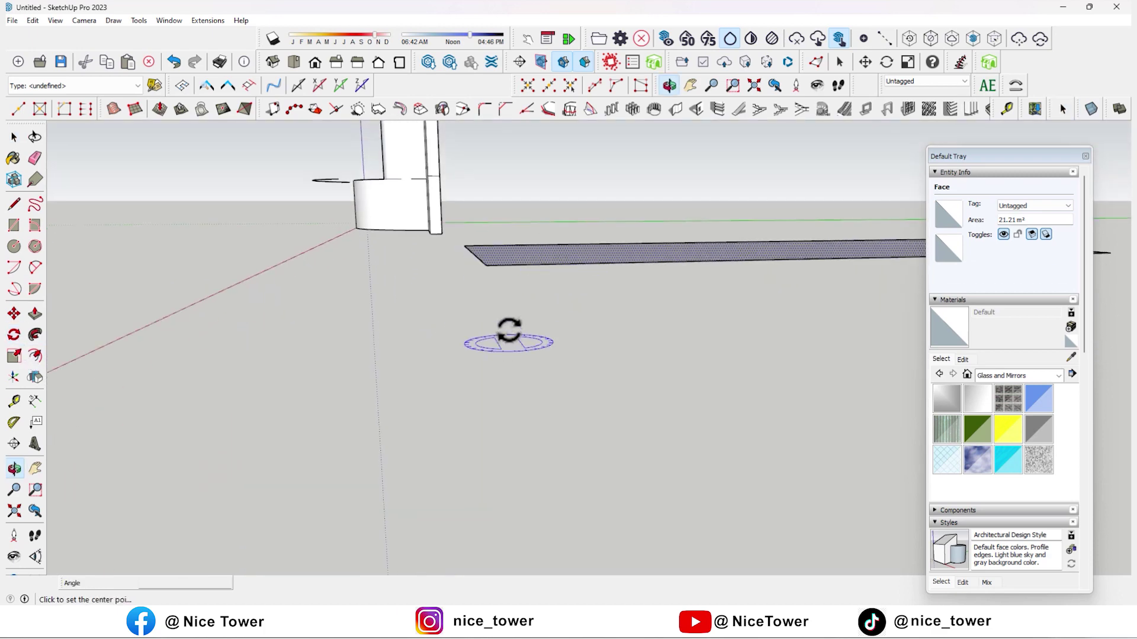
pyautogui.click(485, 265)
pyautogui.click(538, 266)
pyautogui.write('60')
pyautogui.press('Return')
pyautogui.click(487, 229)
pyautogui.moveTo(487, 228)
pyautogui.mouseDown(button='middle')
pyautogui.moveTo(502, 377)
pyautogui.moveTo(477, 417)
pyautogui.moveTo(409, 327)
pyautogui.mouseUp(button='middle')
pyautogui.scroll(-3, 494, 390)
# Detach the plugin tools into a floating toolbar.
pyautogui.click(17, 139)
pyautogui.moveTo(619, 339); pyautogui.dragTo(573, 263, button='middle')
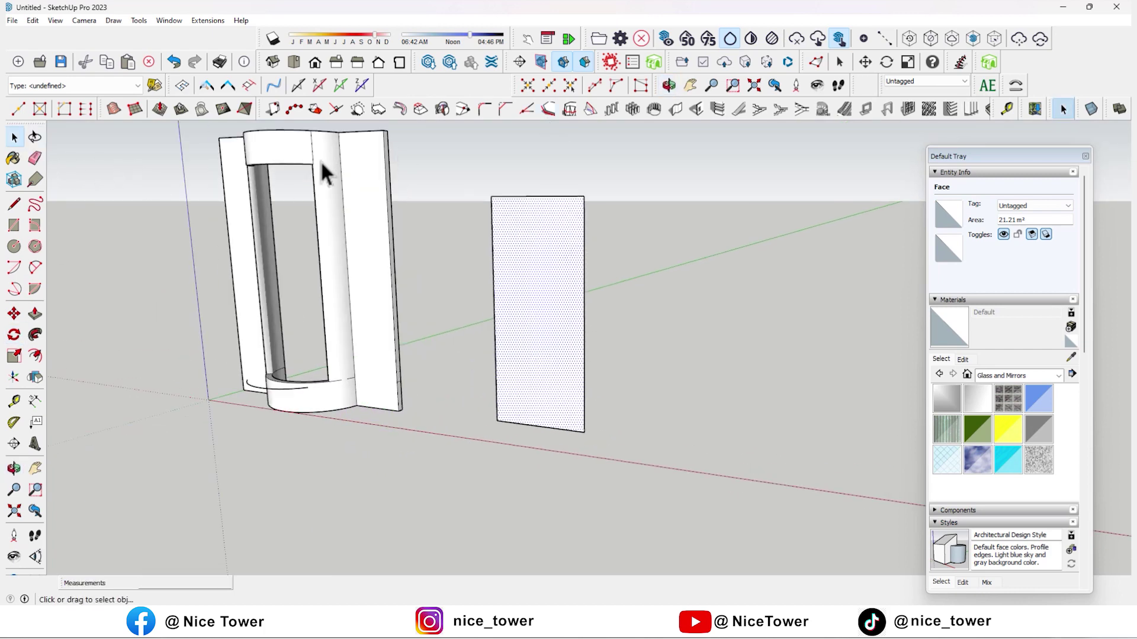
pyautogui.moveTo(260, 114); pyautogui.dragTo(300, 188)
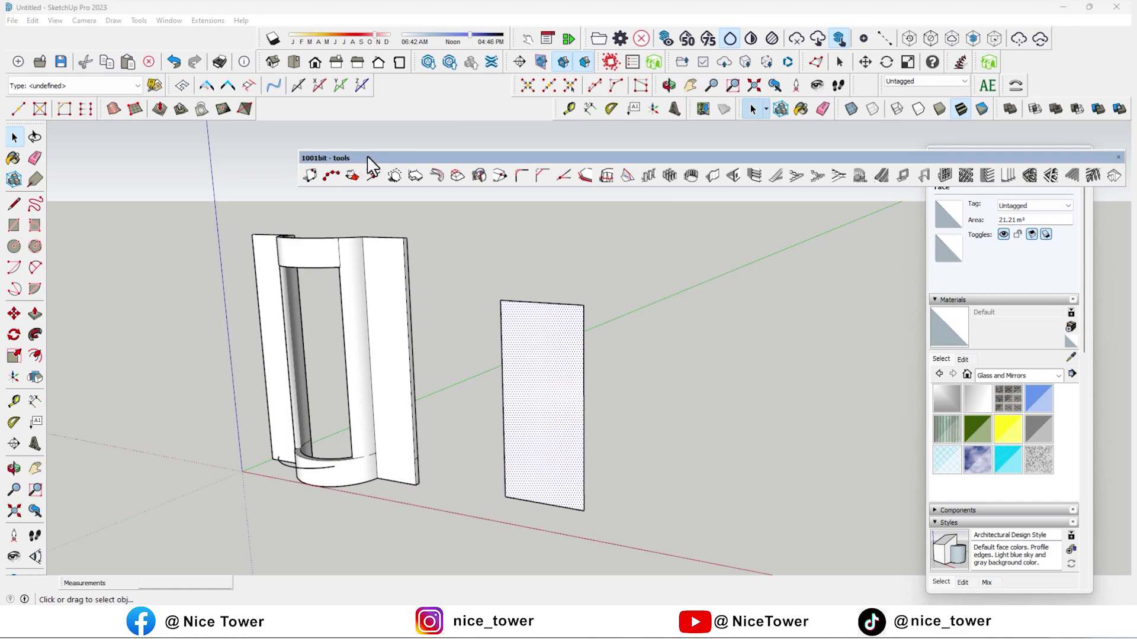
# Make the panel a 1001bit rectangular frame: 6 rows, 8 columns, depth 7, width 8, divider 5.
pyautogui.moveTo(367, 158); pyautogui.dragTo(207, 146)
pyautogui.click(738, 283)
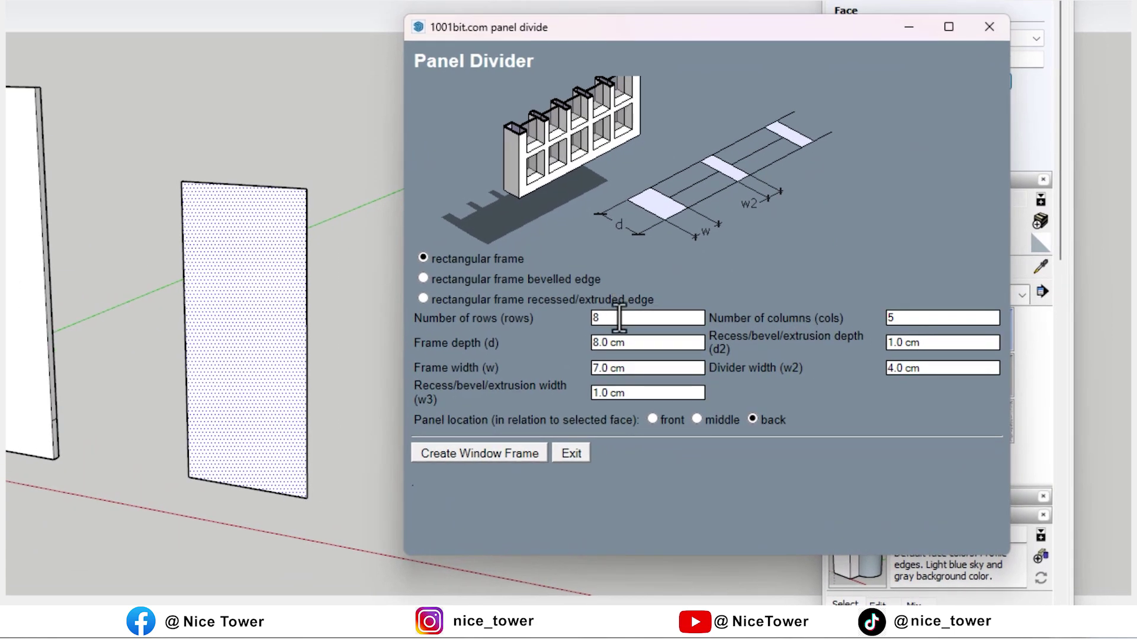
pyautogui.doubleClick(618, 318)
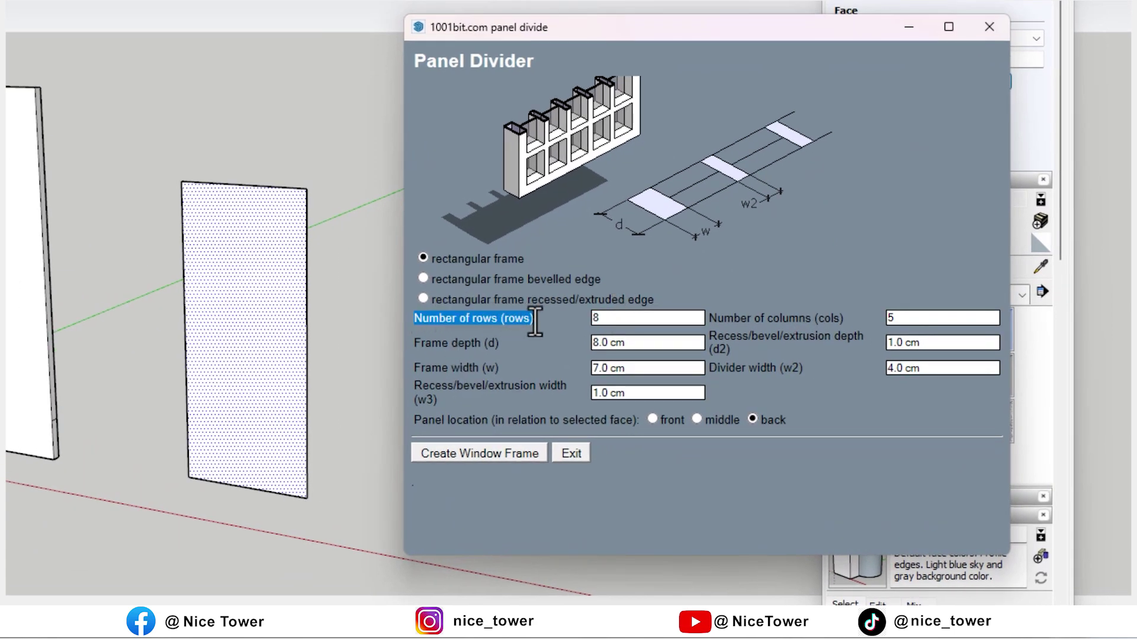
pyautogui.doubleClick(607, 320)
pyautogui.write('6')
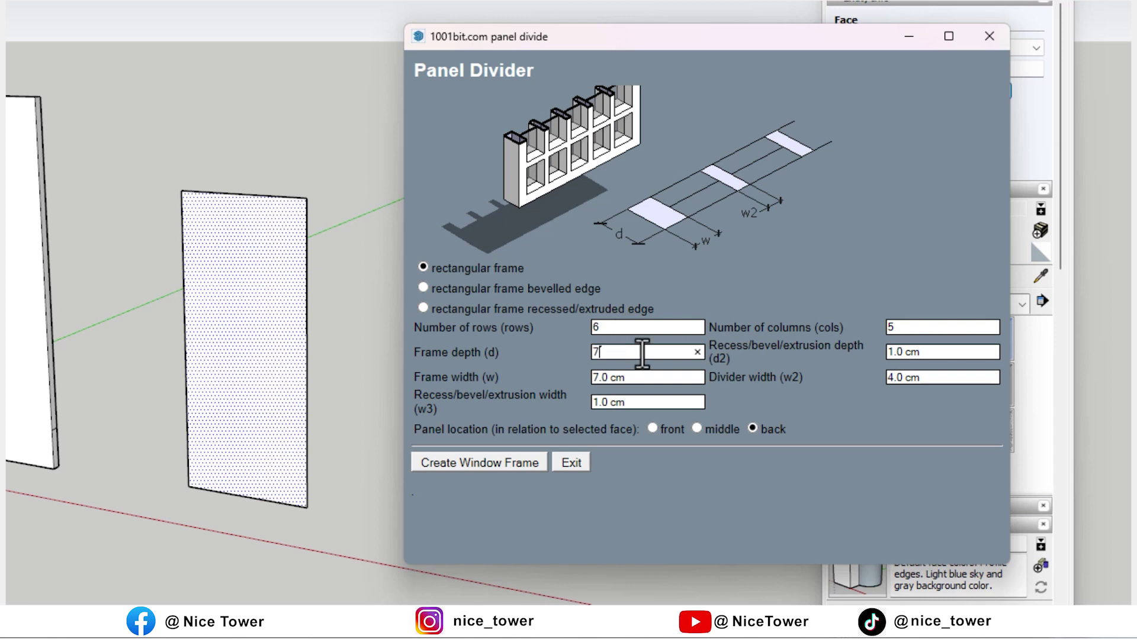
pyautogui.doubleClick(617, 351)
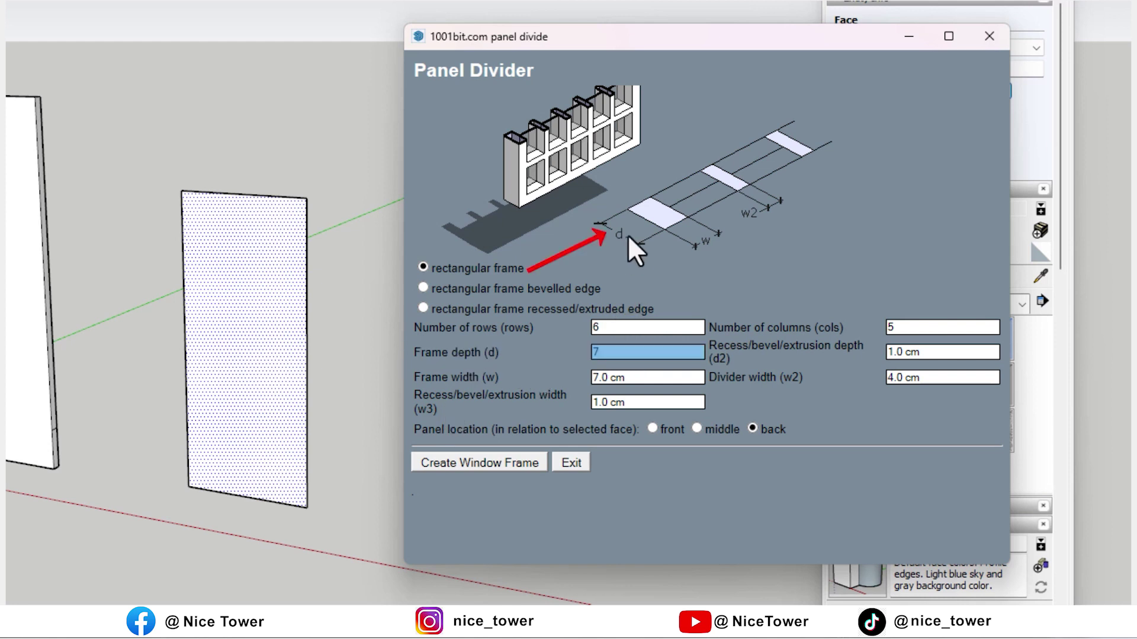
pyautogui.click(485, 386)
pyautogui.click(607, 382)
pyautogui.write('8')
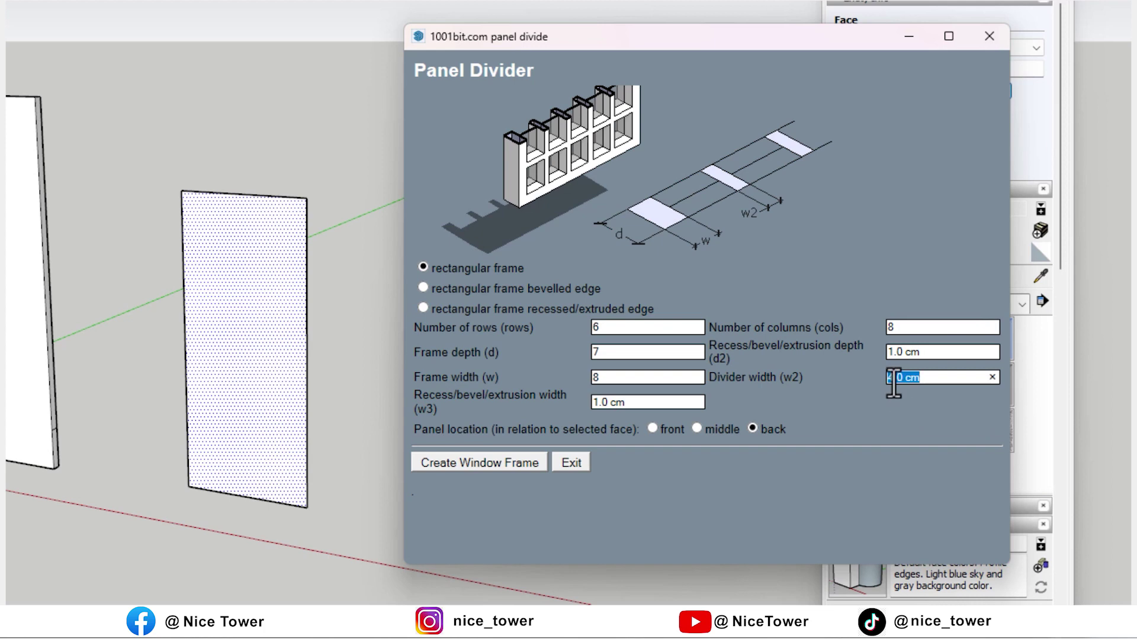
pyautogui.write('5')
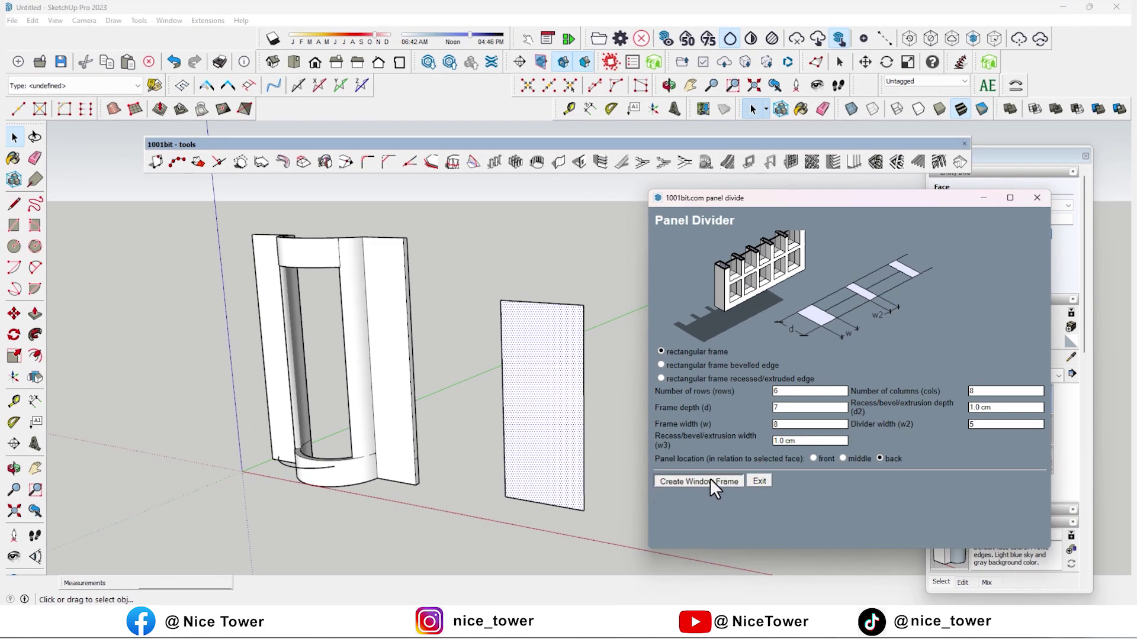
pyautogui.click(709, 479)
pyautogui.scroll(3, 530, 396)
pyautogui.moveTo(708, 332)
pyautogui.mouseDown(button='middle')
pyautogui.moveTo(609, 361)
pyautogui.moveTo(602, 297)
pyautogui.mouseUp(button='middle')
# Explode the window grid group and paint its frame Metal Seamed.
pyautogui.scroll(-3, 642, 352)
pyautogui.click(580, 359)
pyautogui.scroll(3, 626, 294)
pyautogui.press('x')
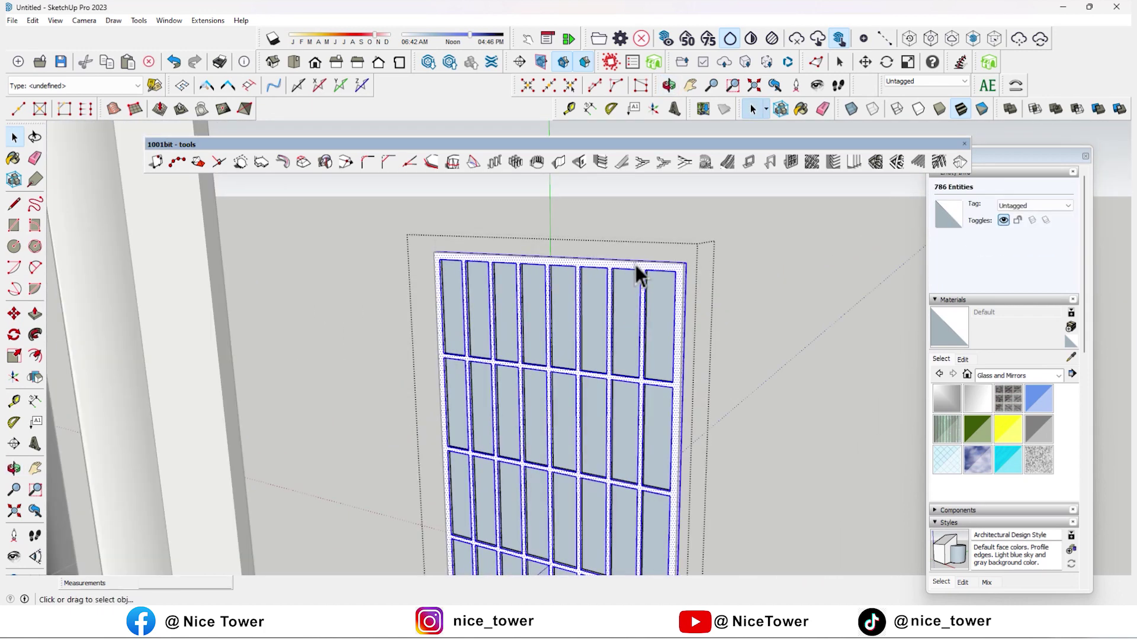
pyautogui.click(996, 375)
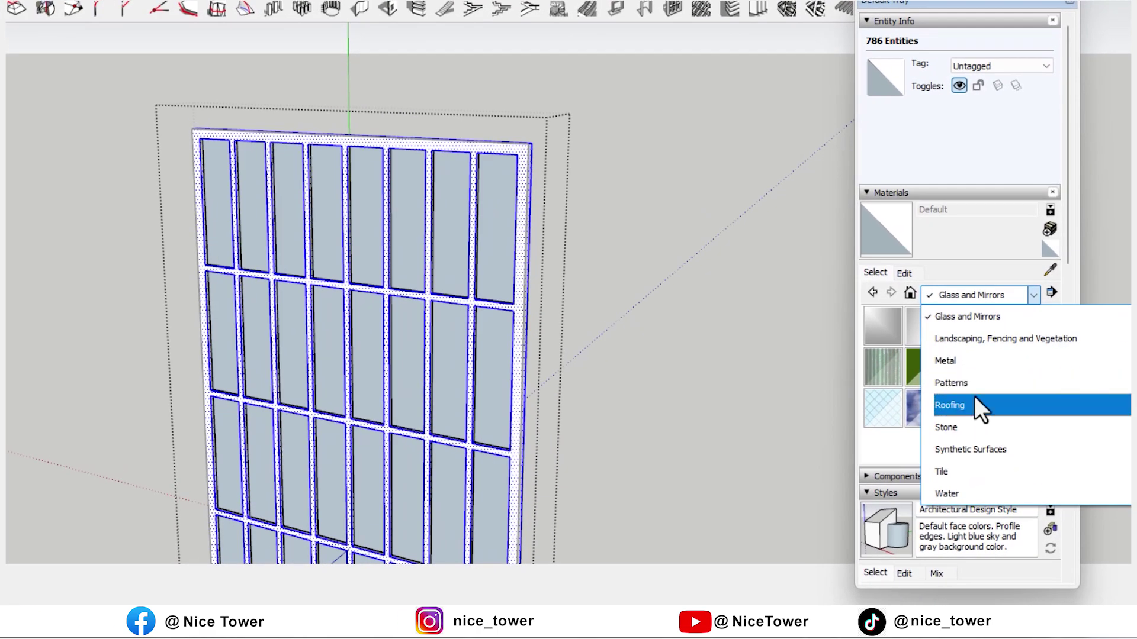
pyautogui.click(957, 360)
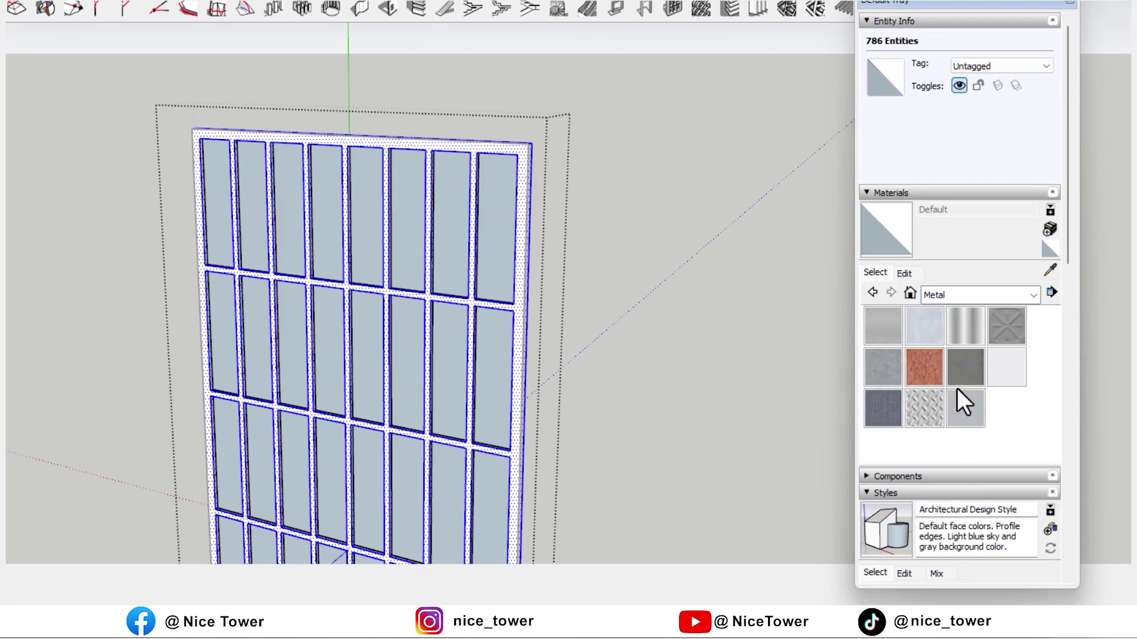
pyautogui.click(964, 365)
pyautogui.click(515, 168)
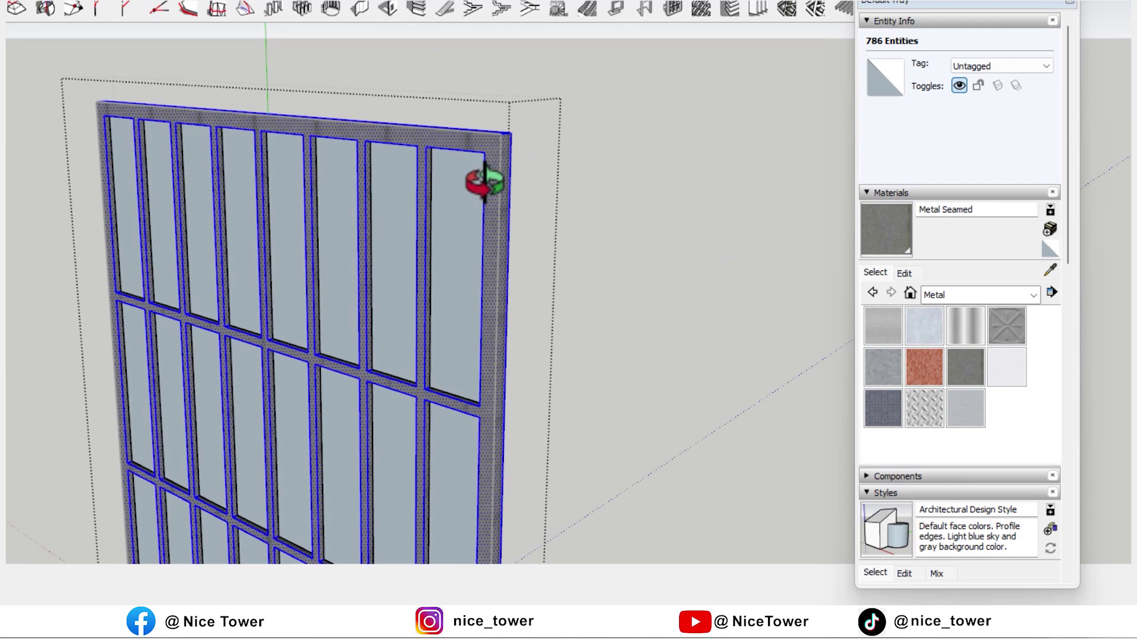
pyautogui.press('space')
# Paint the window panes with Glass and Mirrors Translucent Glass Sky Reflection.
pyautogui.click(641, 204)
pyautogui.scroll(2, 474, 197)
pyautogui.click(473, 198)
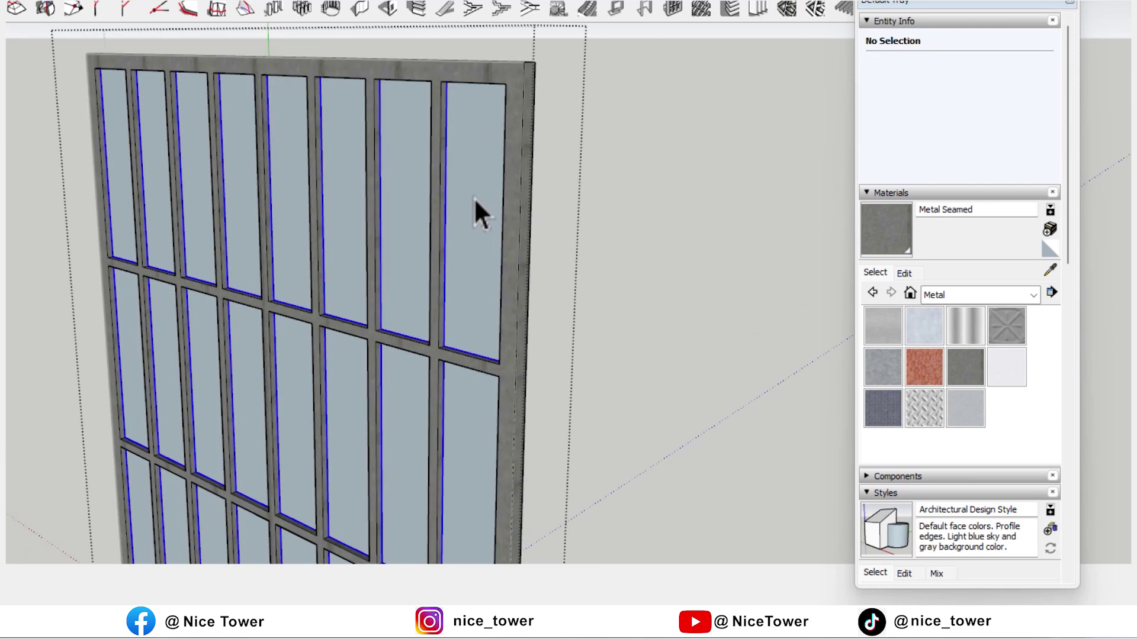
pyautogui.click(958, 296)
pyautogui.scroll(1, 999, 402)
pyautogui.scroll(2, 998, 385)
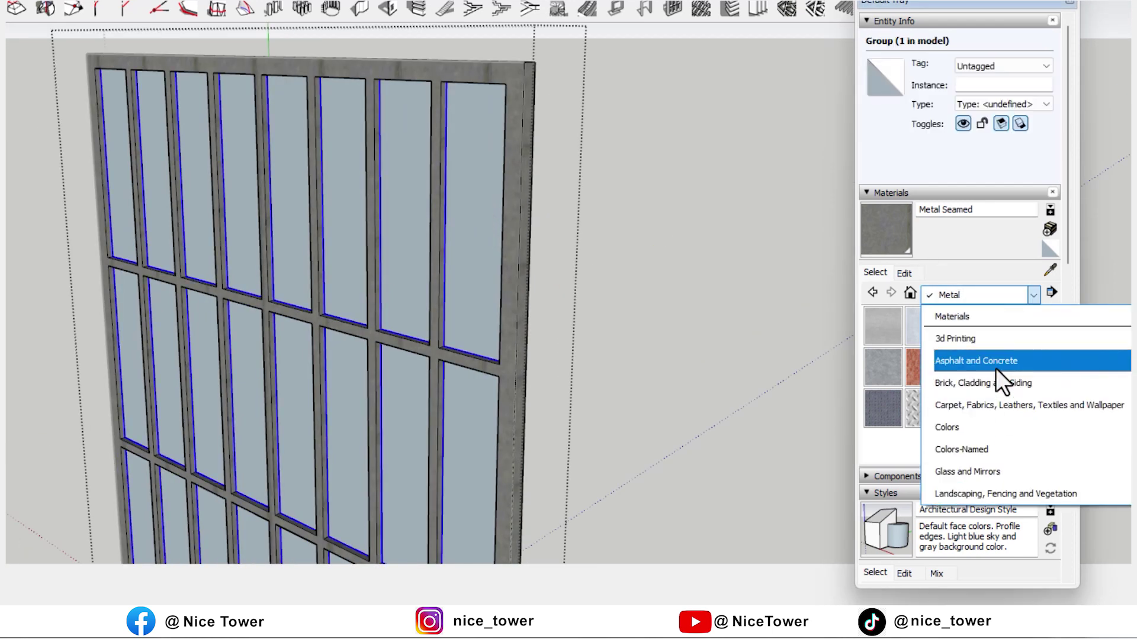
pyautogui.click(977, 472)
pyautogui.click(1006, 326)
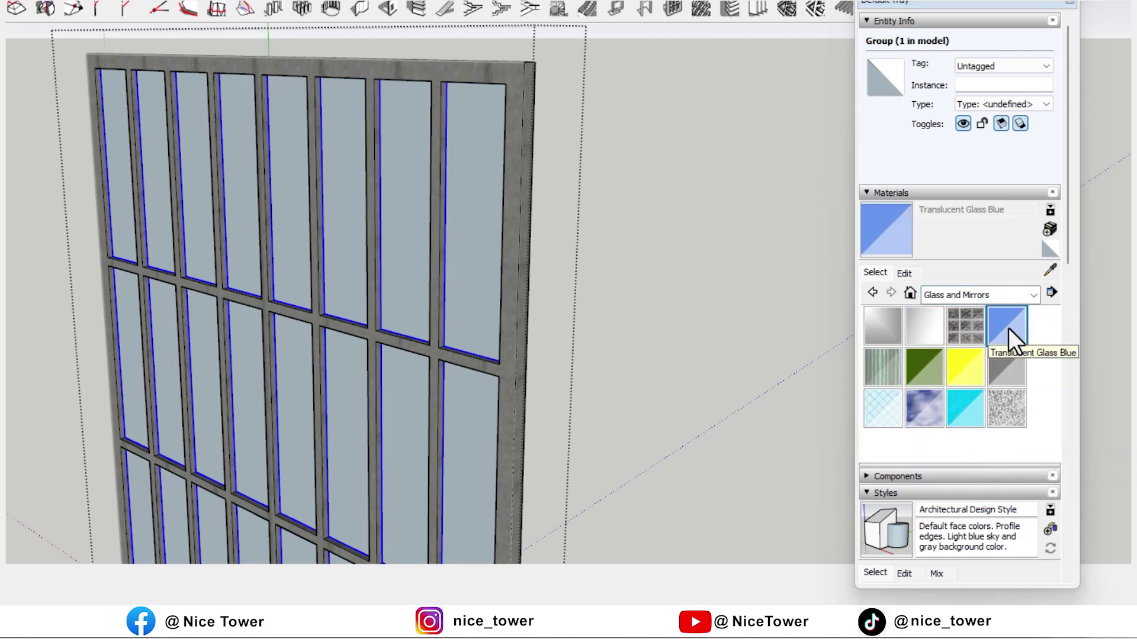
pyautogui.click(489, 195)
pyautogui.click(924, 408)
pyautogui.click(476, 183)
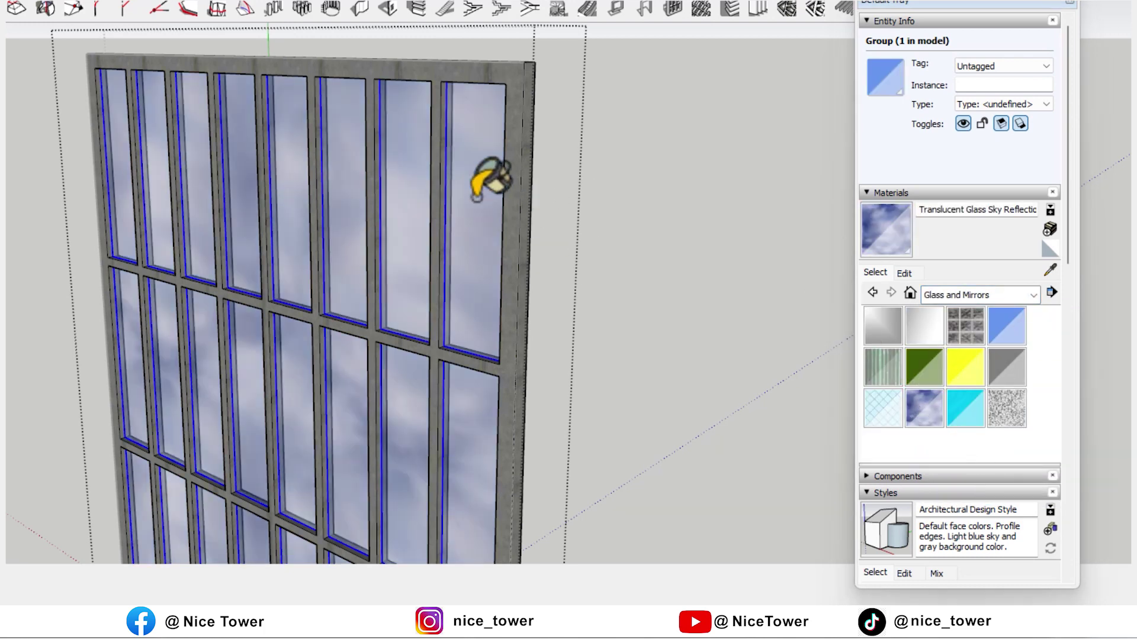
pyautogui.scroll(-2, 467, 130)
pyautogui.scroll(-2, 542, 185)
pyautogui.scroll(-3, 521, 219)
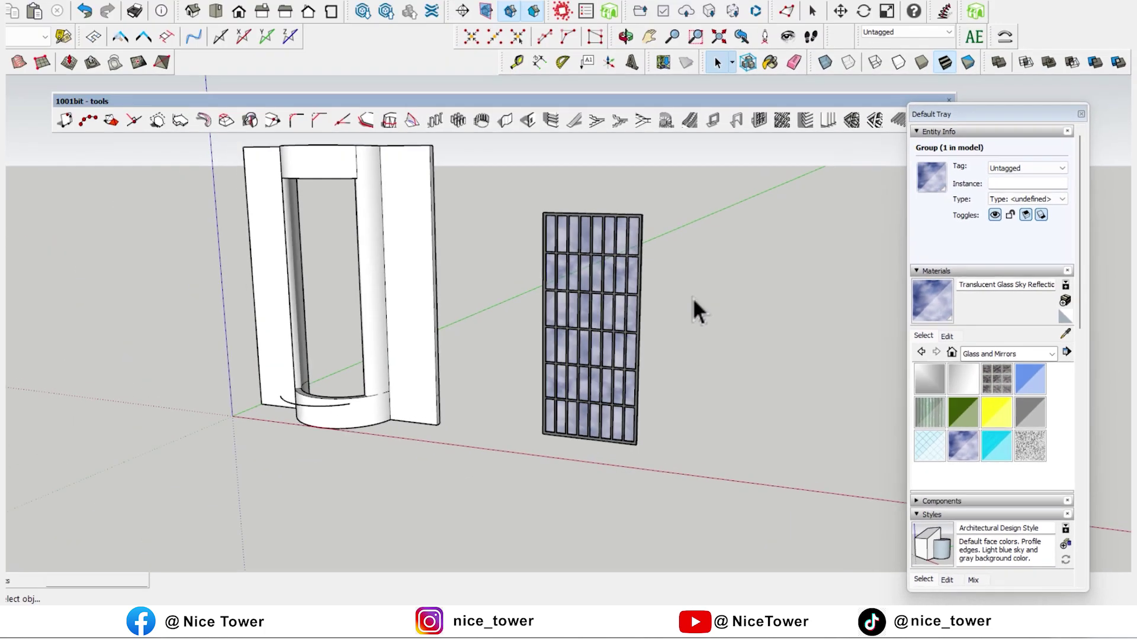
# Move the window grid toward the tower and delete the leftover blank rectangle.
pyautogui.moveTo(692, 308); pyautogui.dragTo(663, 379, button='middle')
pyautogui.click(663, 382)
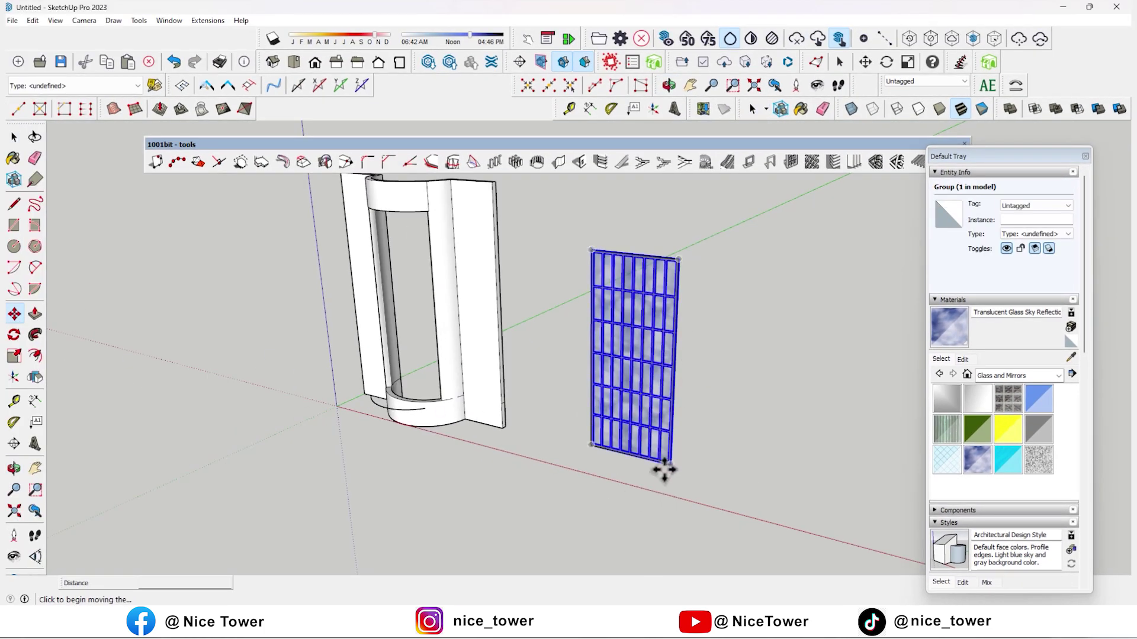
pyautogui.click(671, 462)
pyautogui.scroll(3, 468, 394)
pyautogui.scroll(2, 415, 417)
pyautogui.click(420, 422)
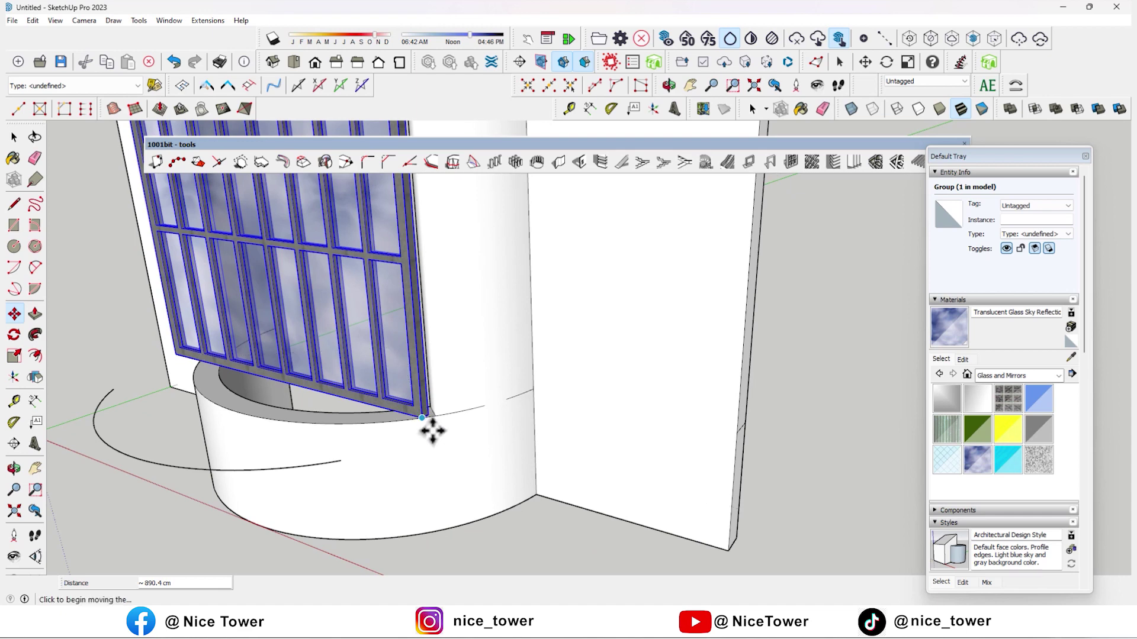
pyautogui.scroll(-3, 421, 423)
pyautogui.scroll(-3, 426, 401)
pyautogui.press('space')
pyautogui.scroll(-2, 533, 344)
pyautogui.moveTo(580, 254); pyautogui.dragTo(716, 480)
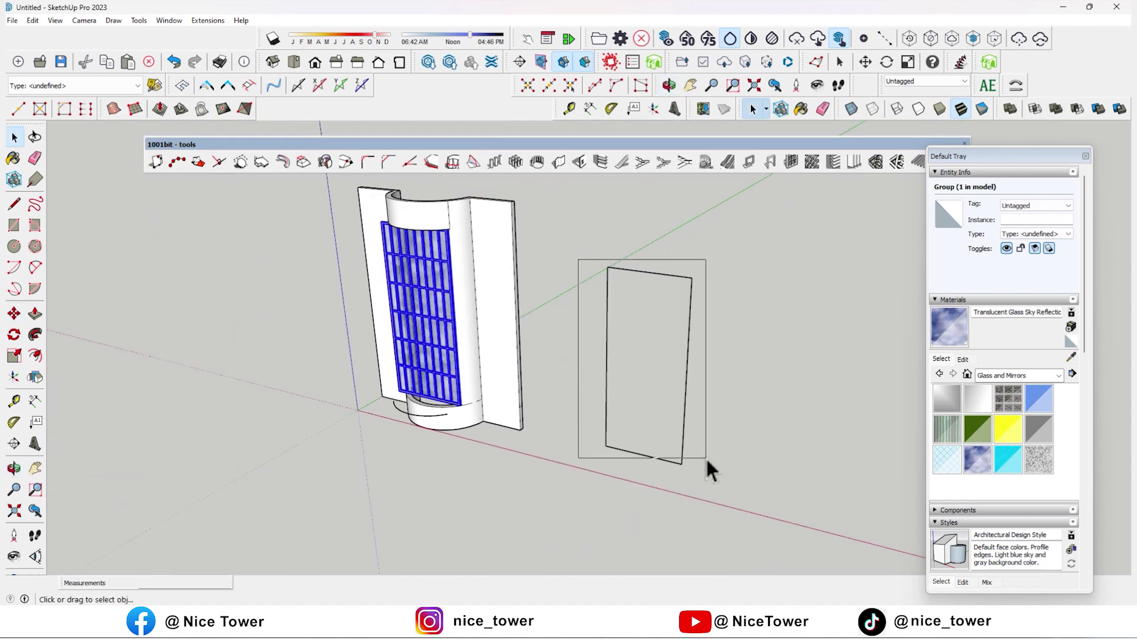
pyautogui.press('Delete')
pyautogui.scroll(3, 648, 397)
# Reposition the window grid so it stands beside the curved tower.
pyautogui.click(577, 388)
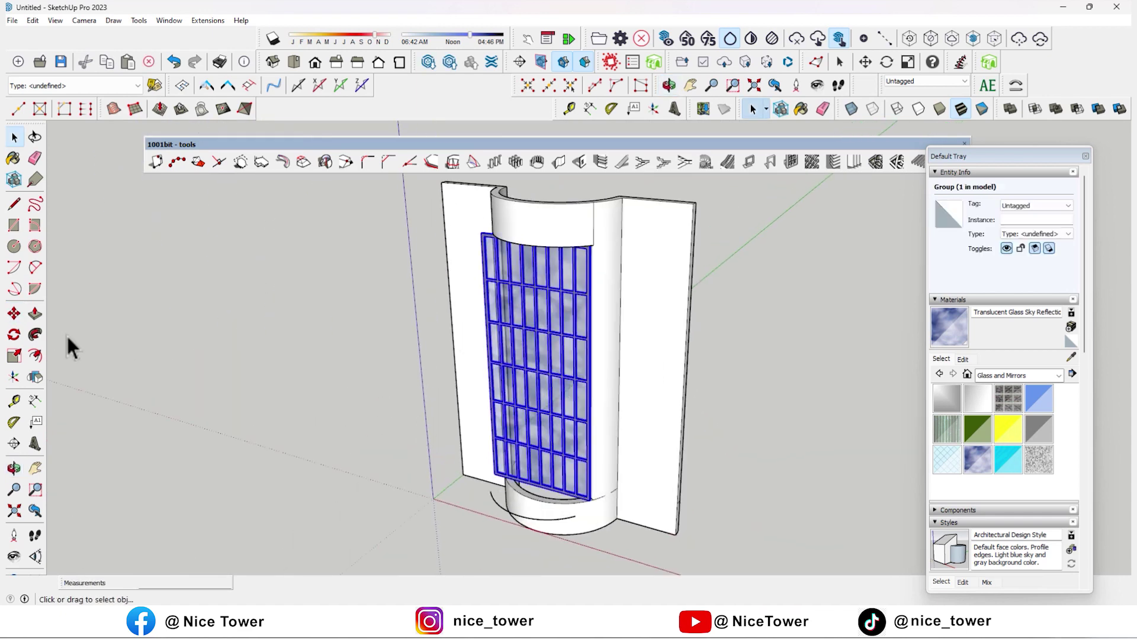
pyautogui.click(17, 316)
pyautogui.scroll(3, 578, 502)
pyautogui.click(589, 482)
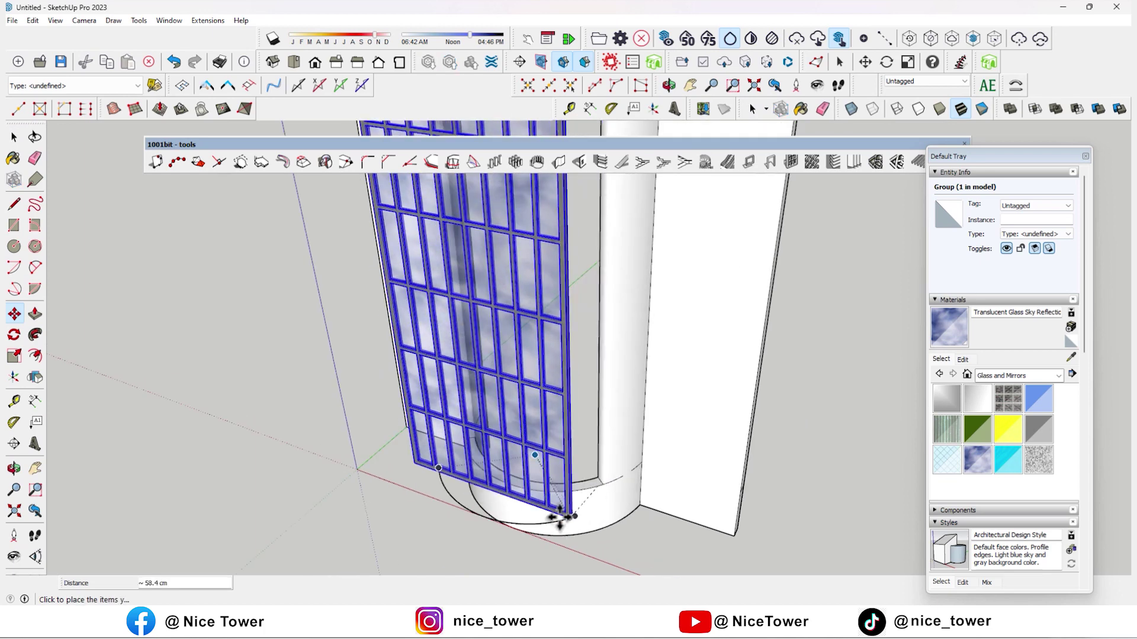
pyautogui.scroll(-2, 604, 489)
pyautogui.moveTo(540, 431); pyautogui.dragTo(580, 422, button='middle')
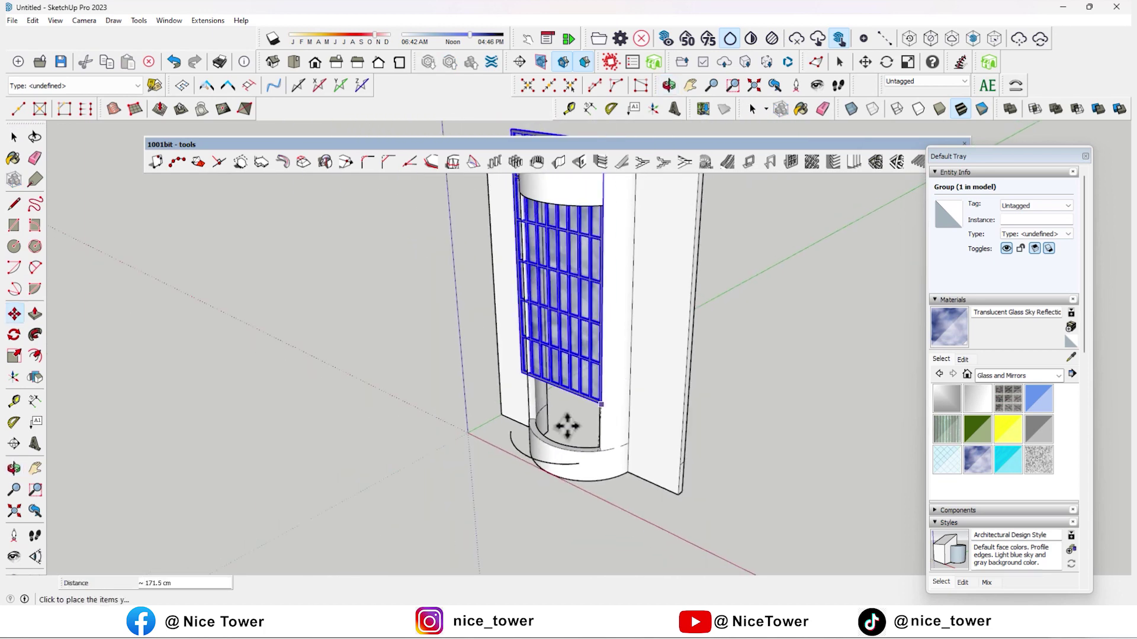
pyautogui.click(522, 497)
pyautogui.moveTo(579, 497); pyautogui.dragTo(335, 419, button='middle')
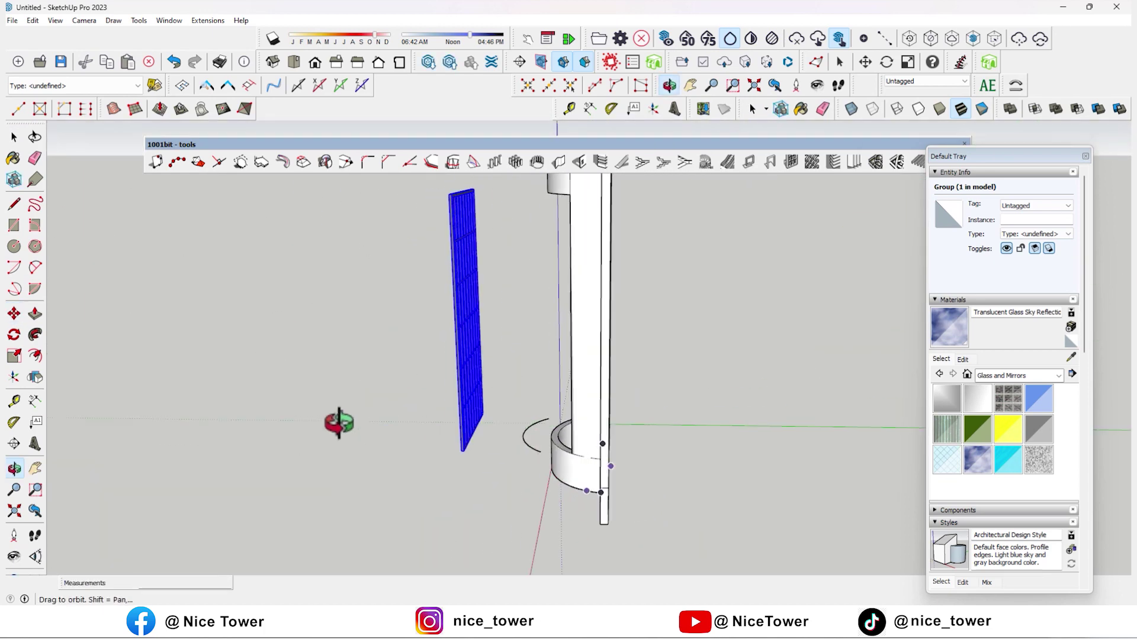
pyautogui.scroll(3, 464, 421)
pyautogui.moveTo(465, 420)
pyautogui.mouseDown(button='middle')
pyautogui.moveTo(562, 380)
pyautogui.moveTo(570, 474)
pyautogui.moveTo(557, 418)
pyautogui.mouseUp(button='middle')
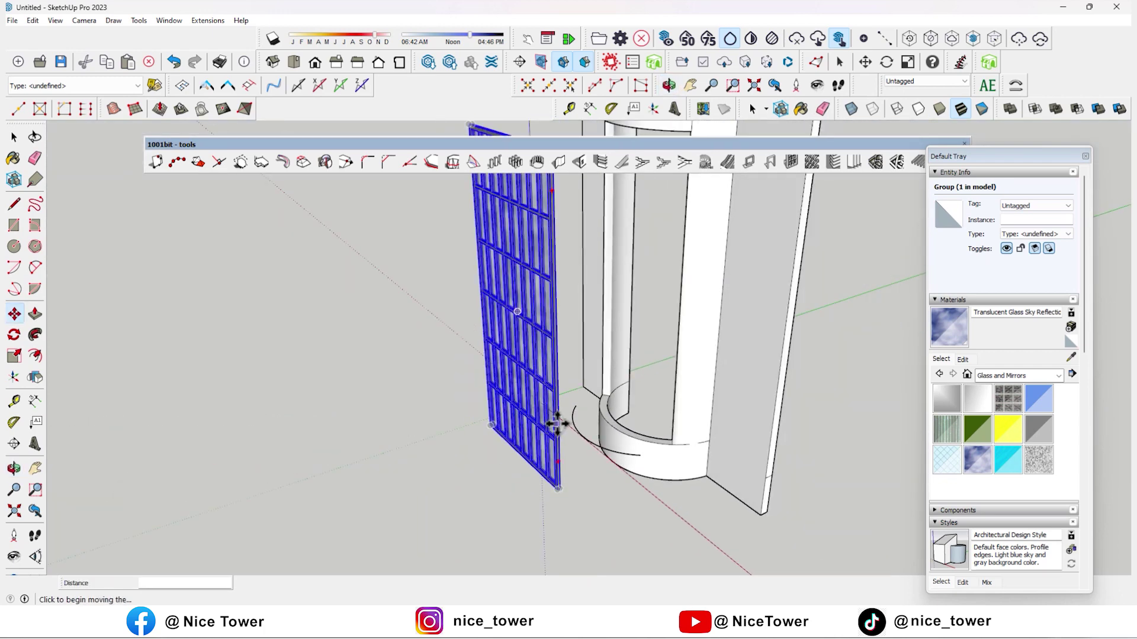
pyautogui.click(557, 418)
pyautogui.click(551, 533)
pyautogui.moveTo(551, 533)
pyautogui.mouseDown(button='middle')
pyautogui.moveTo(288, 399)
pyautogui.moveTo(447, 451)
pyautogui.moveTo(436, 330)
pyautogui.mouseUp(button='middle')
# Tuck away the 1001bit toolbar and float the Shape Bender toolbar.
pyautogui.press('space')
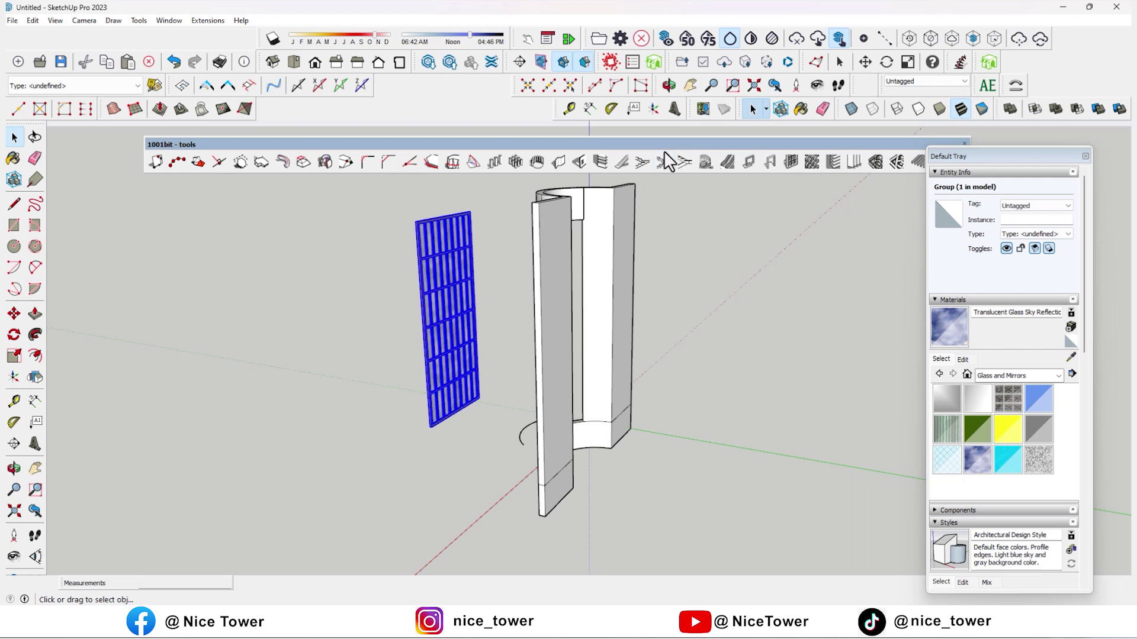
pyautogui.moveTo(665, 147); pyautogui.dragTo(662, 97)
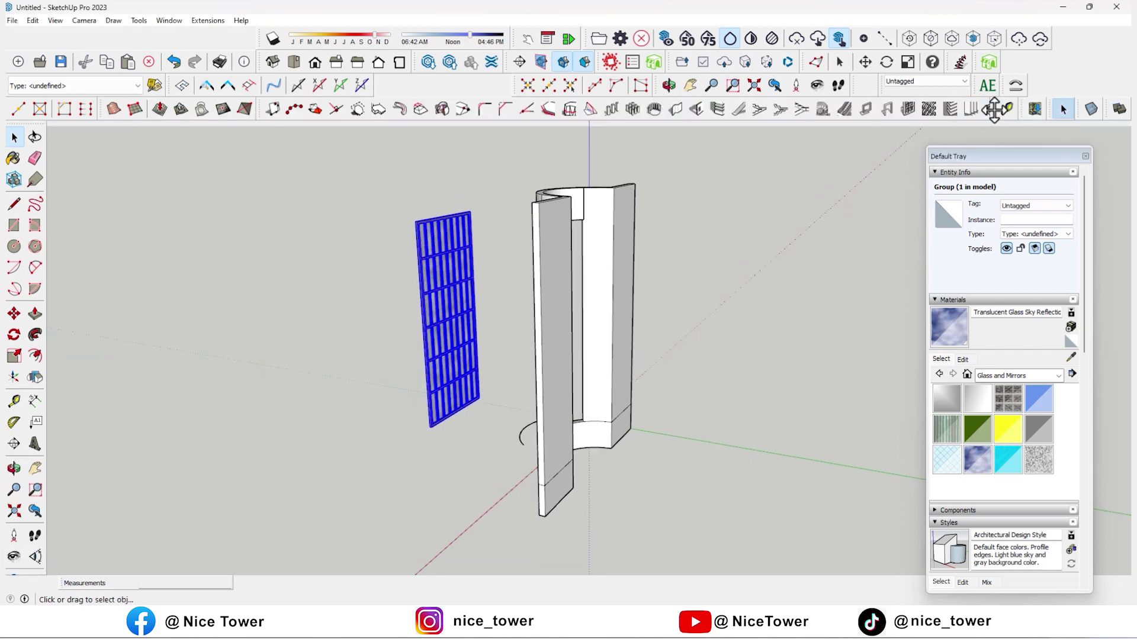
pyautogui.moveTo(1001, 86)
pyautogui.mouseDown()
pyautogui.moveTo(960, 119)
pyautogui.moveTo(351, 203)
pyautogui.mouseUp()
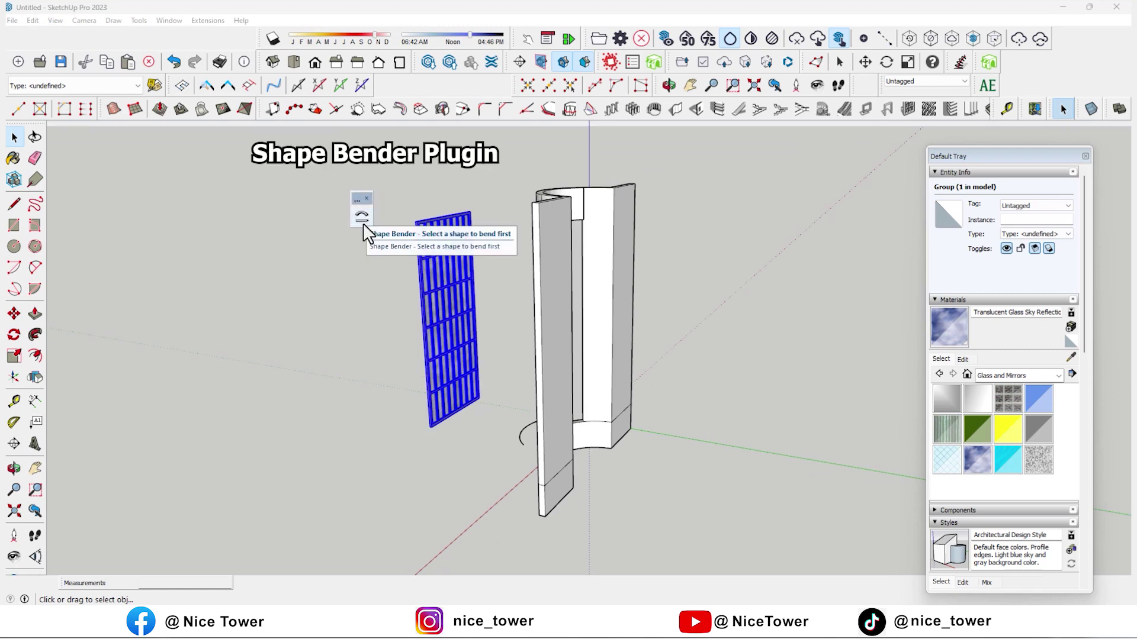
pyautogui.moveTo(419, 350)
pyautogui.mouseDown(button='middle')
pyautogui.moveTo(713, 353)
pyautogui.moveTo(672, 375)
pyautogui.moveTo(532, 388)
pyautogui.mouseUp(button='middle')
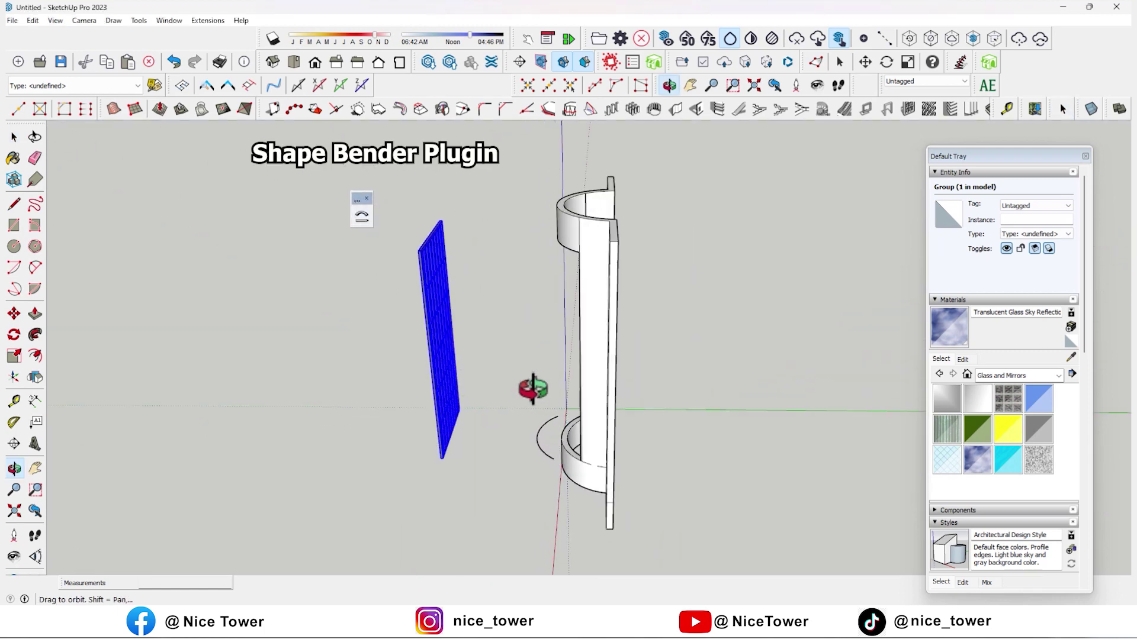
pyautogui.click(15, 205)
pyautogui.moveTo(521, 349); pyautogui.dragTo(469, 368, button='middle')
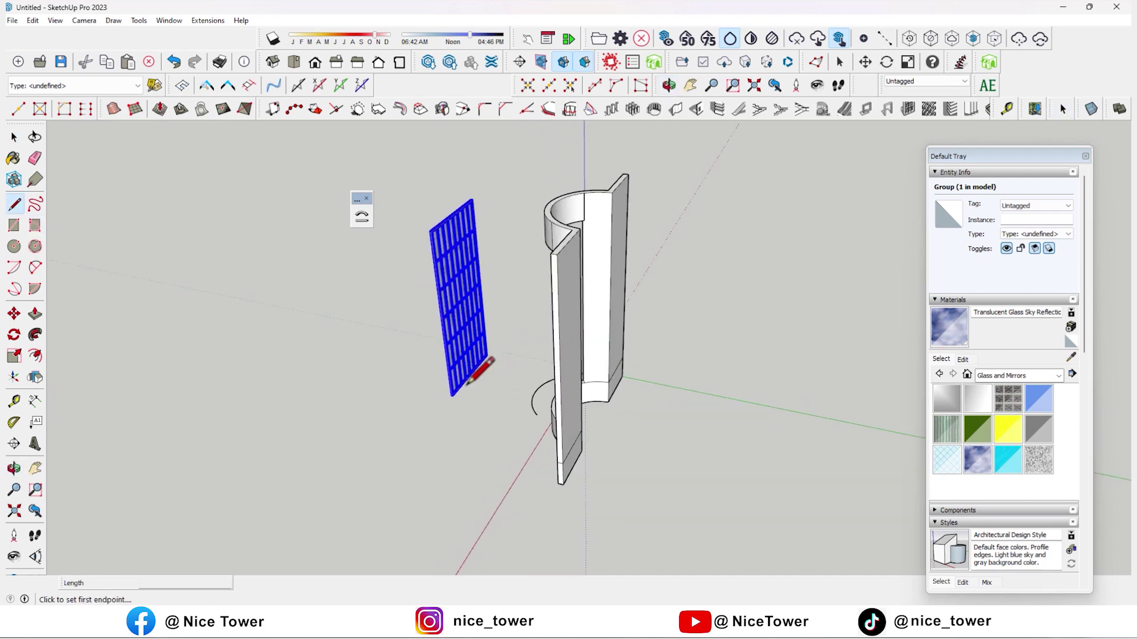
pyautogui.scroll(3, 467, 378)
pyautogui.click(487, 439)
pyautogui.click(470, 357)
pyautogui.scroll(2, 463, 312)
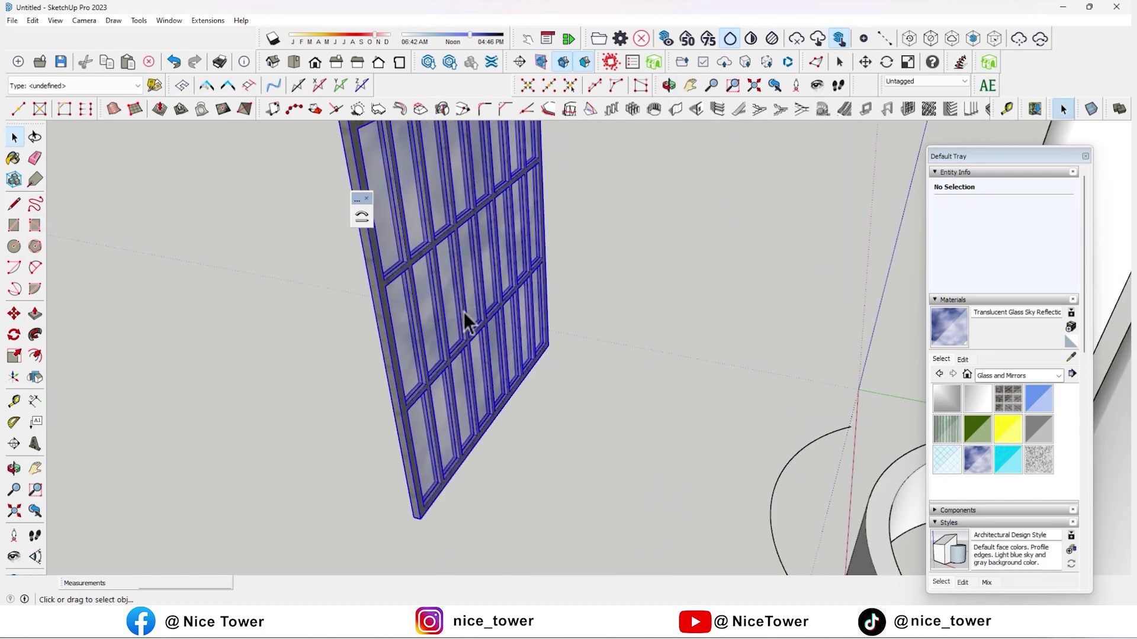
pyautogui.scroll(-2, 492, 437)
pyautogui.scroll(3, 468, 339)
pyautogui.click(15, 205)
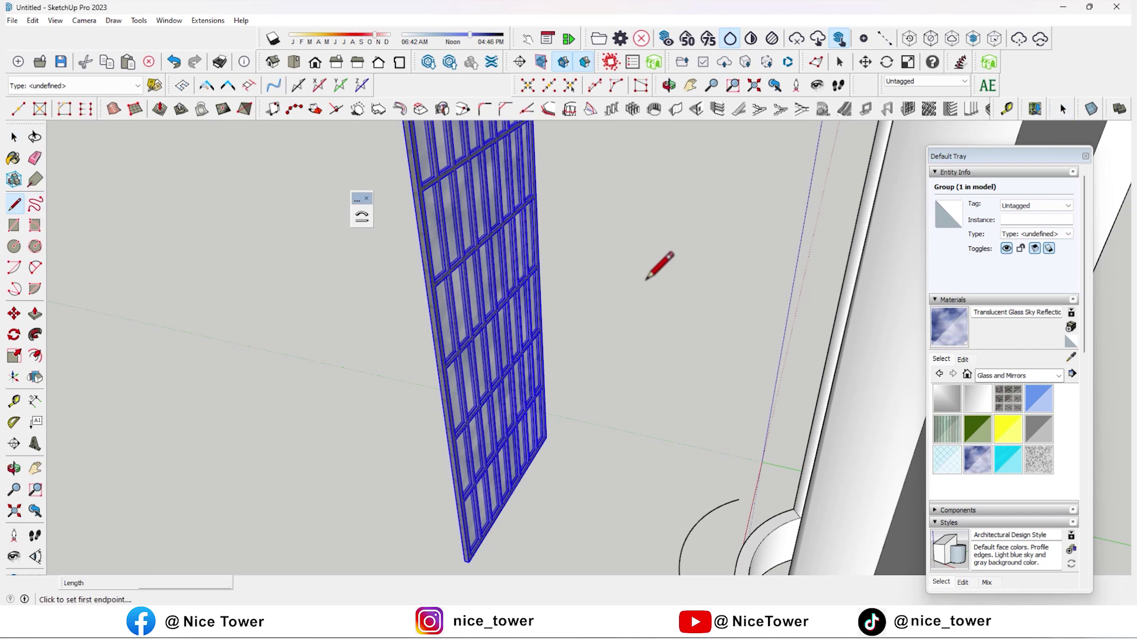
pyautogui.scroll(3, 527, 474)
pyautogui.scroll(2, 521, 477)
pyautogui.scroll(2, 506, 477)
pyautogui.click(506, 477)
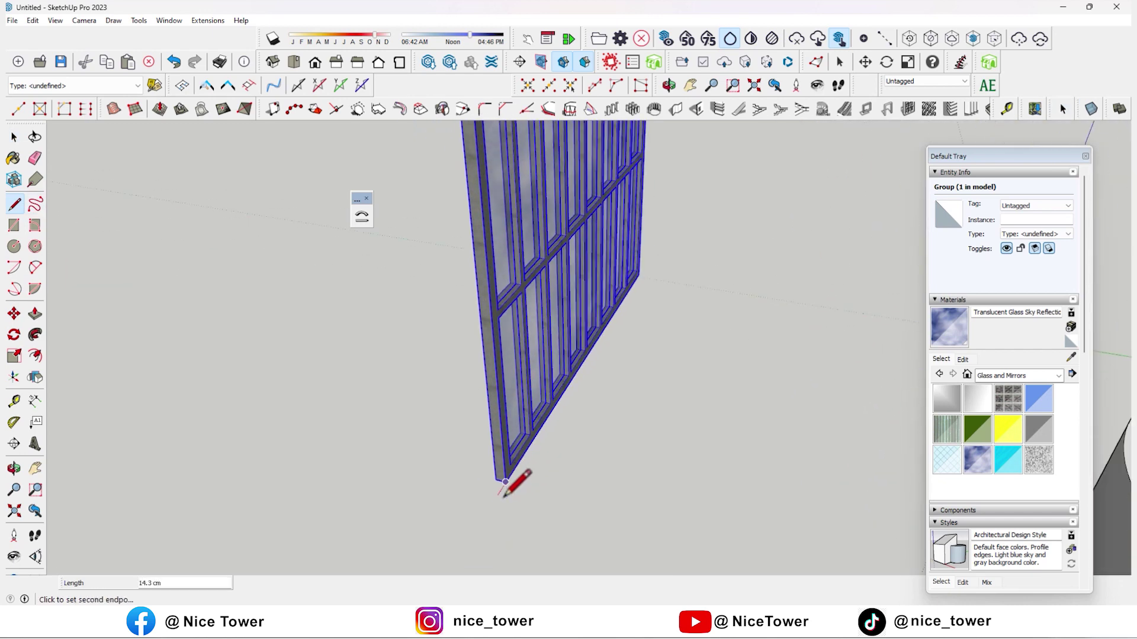
pyautogui.scroll(3, 622, 309)
pyautogui.scroll(3, 621, 299)
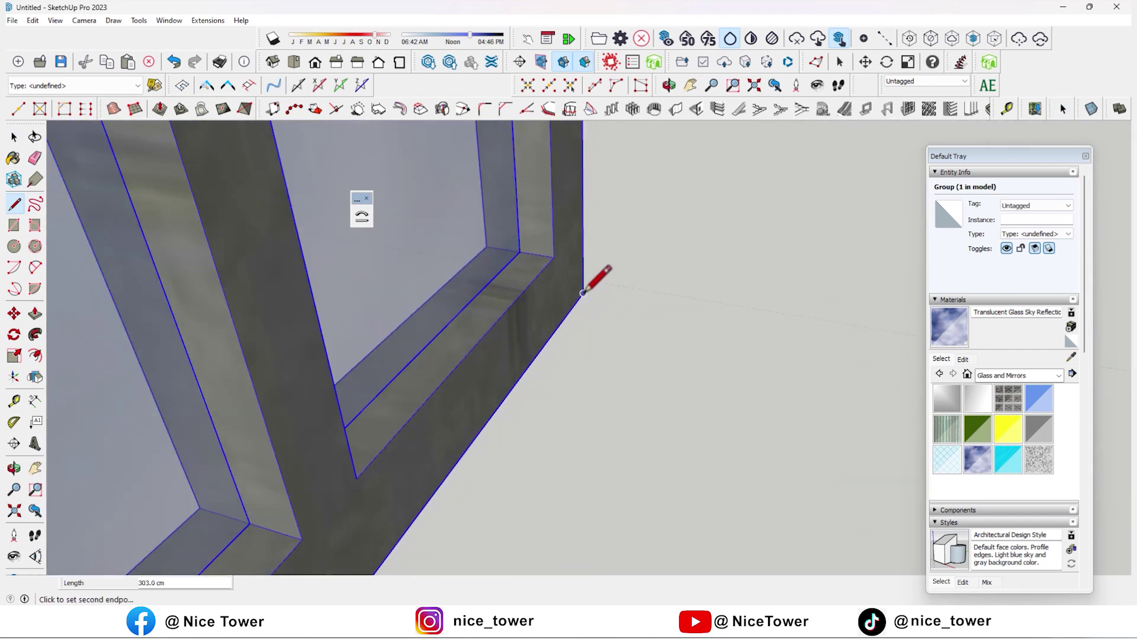
pyautogui.press('space')
pyautogui.scroll(-5, 642, 332)
pyautogui.click(630, 420)
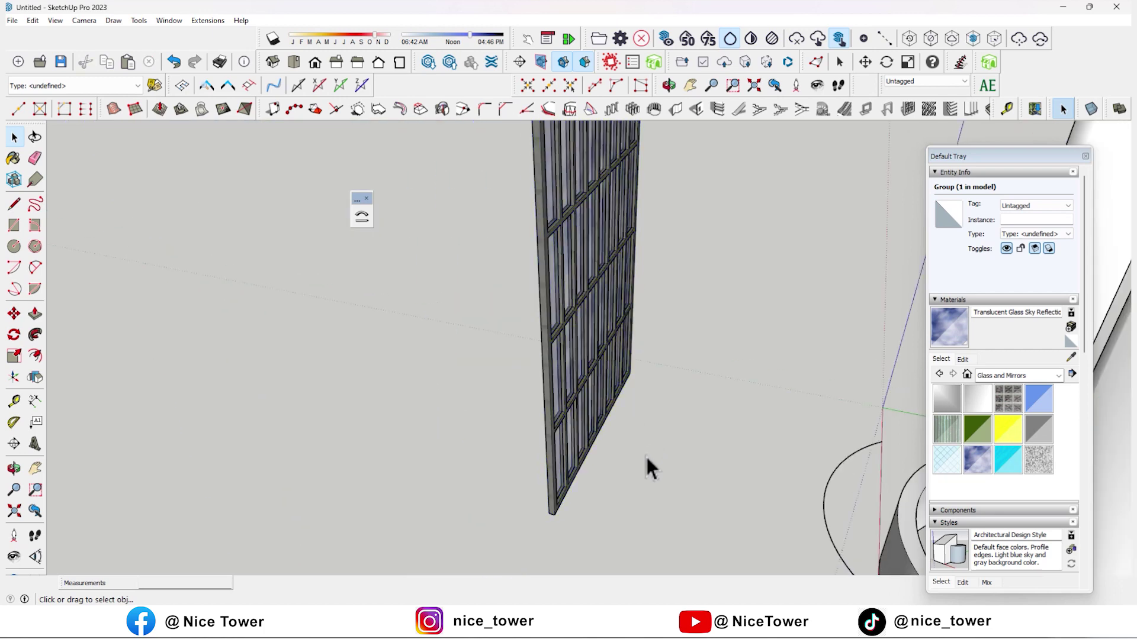
pyautogui.click(358, 212)
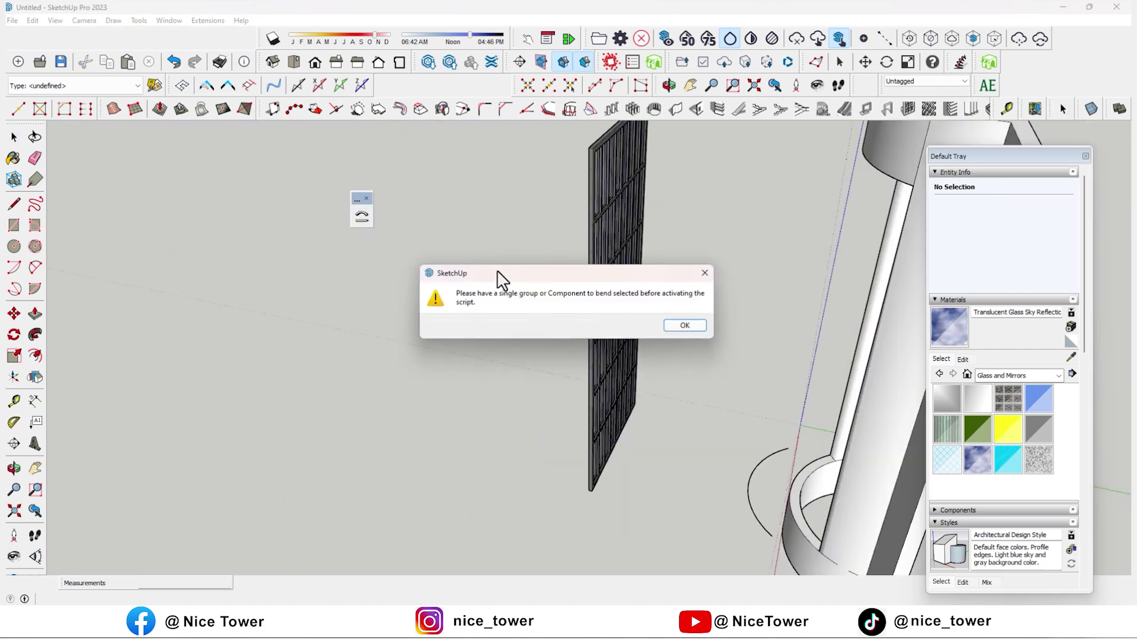
pyautogui.click(682, 325)
pyautogui.click(618, 260)
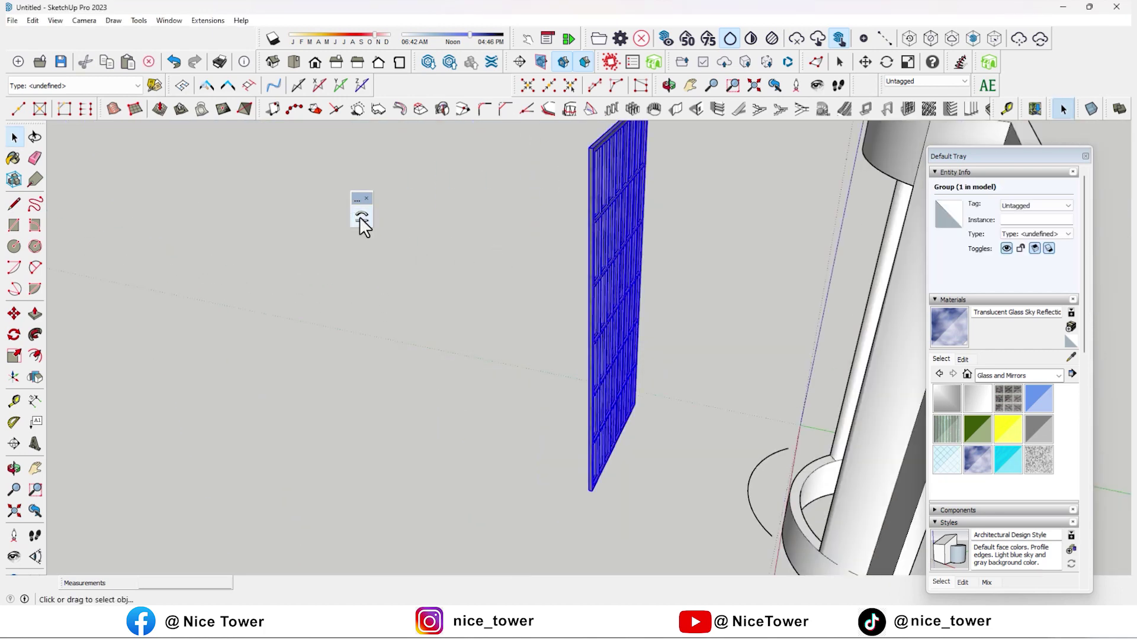
pyautogui.click(361, 217)
# Shape Bender the window grid along the arc, using its bottom edge with start and end swapped.
pyautogui.moveTo(651, 480); pyautogui.dragTo(581, 484, button='middle')
pyautogui.scroll(2, 569, 487)
pyautogui.scroll(2, 553, 479)
pyautogui.click(549, 465)
pyautogui.moveTo(460, 470)
pyautogui.mouseDown(button='middle')
pyautogui.moveTo(404, 425)
pyautogui.moveTo(686, 476)
pyautogui.moveTo(633, 444)
pyautogui.mouseUp(button='middle')
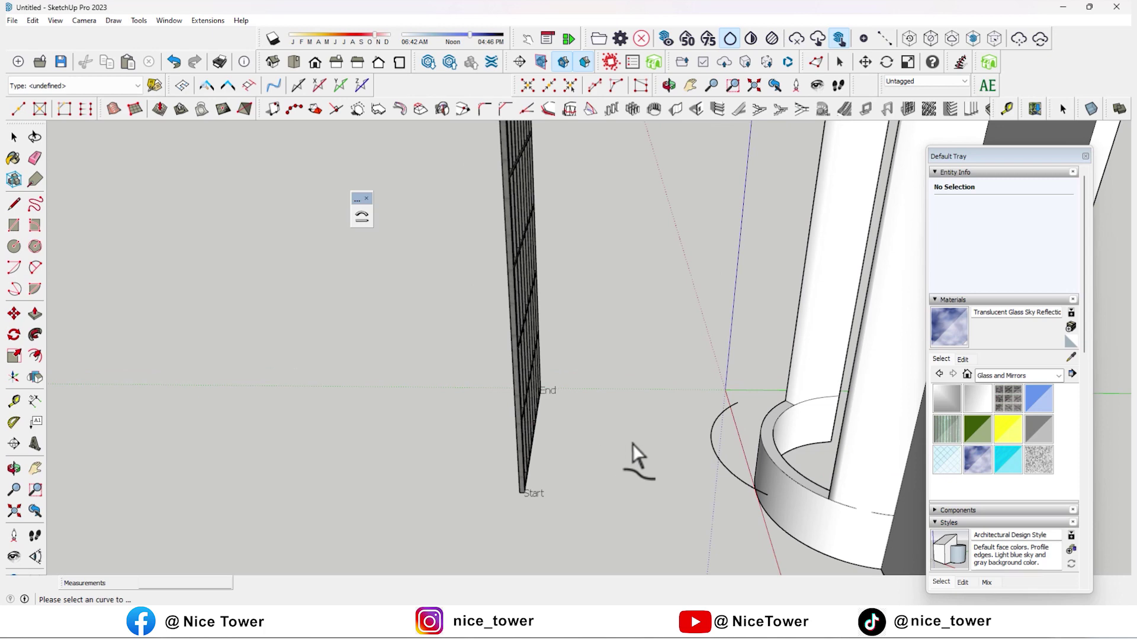
pyautogui.moveTo(610, 442)
pyautogui.mouseDown(button='middle')
pyautogui.moveTo(631, 449)
pyautogui.moveTo(631, 432)
pyautogui.mouseUp(button='middle')
pyautogui.press('Up')
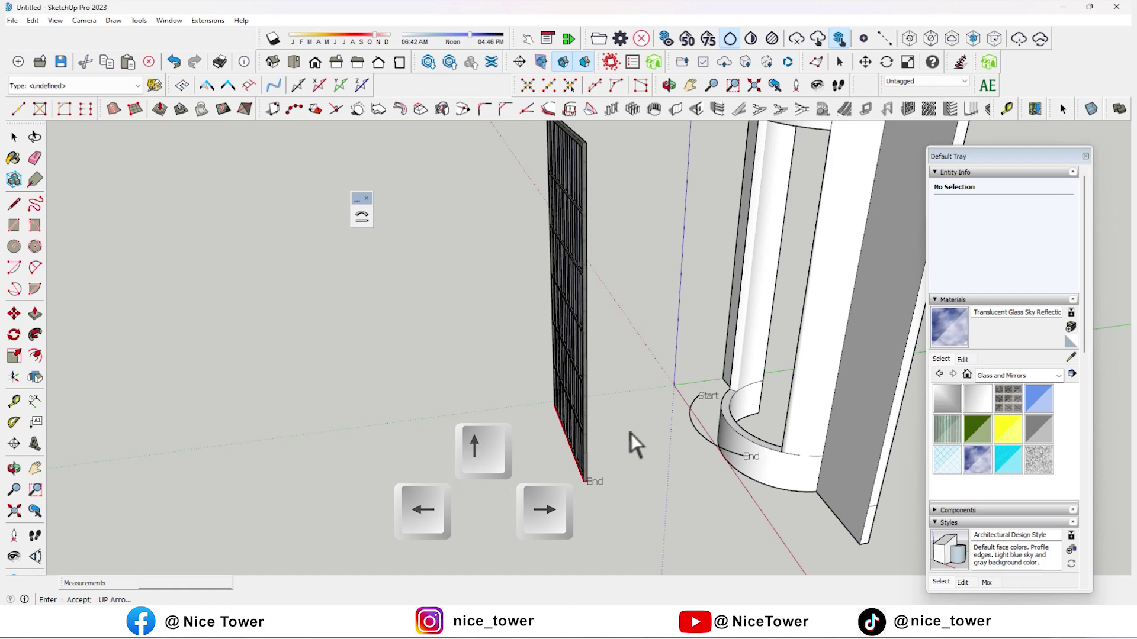
pyautogui.press('Return')
pyautogui.moveTo(630, 432)
pyautogui.mouseDown(button='middle')
pyautogui.moveTo(809, 470)
pyautogui.moveTo(621, 452)
pyautogui.moveTo(579, 304)
pyautogui.moveTo(551, 317)
pyautogui.mouseUp(button='middle')
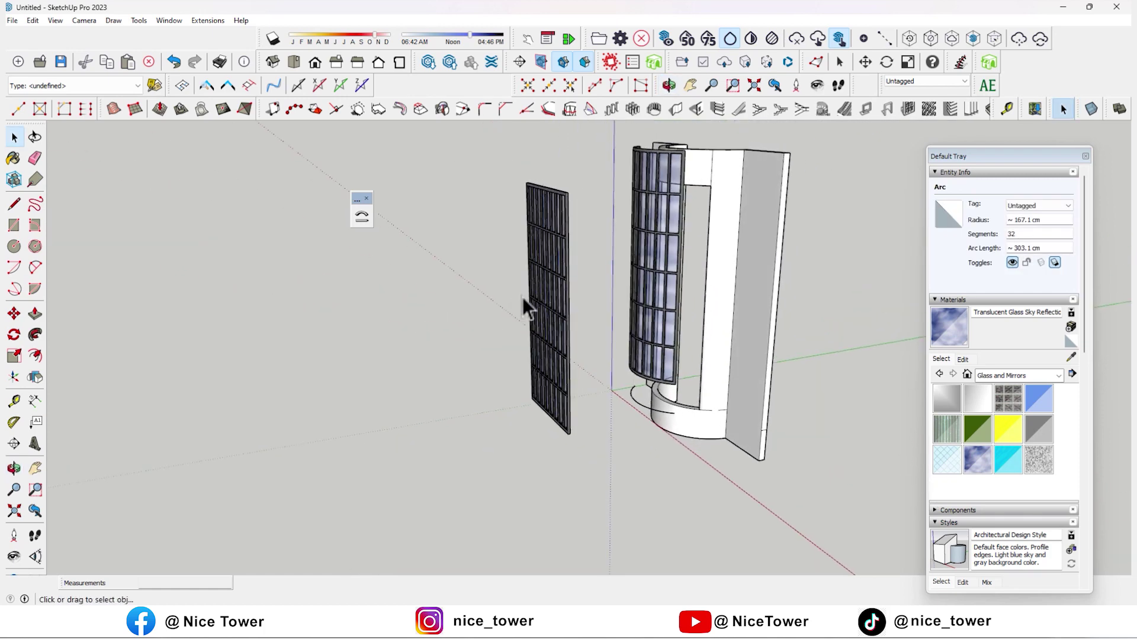
# Select the bent window and snap its corner onto the curved wall edge.
pyautogui.click(434, 356)
pyautogui.scroll(3, 674, 376)
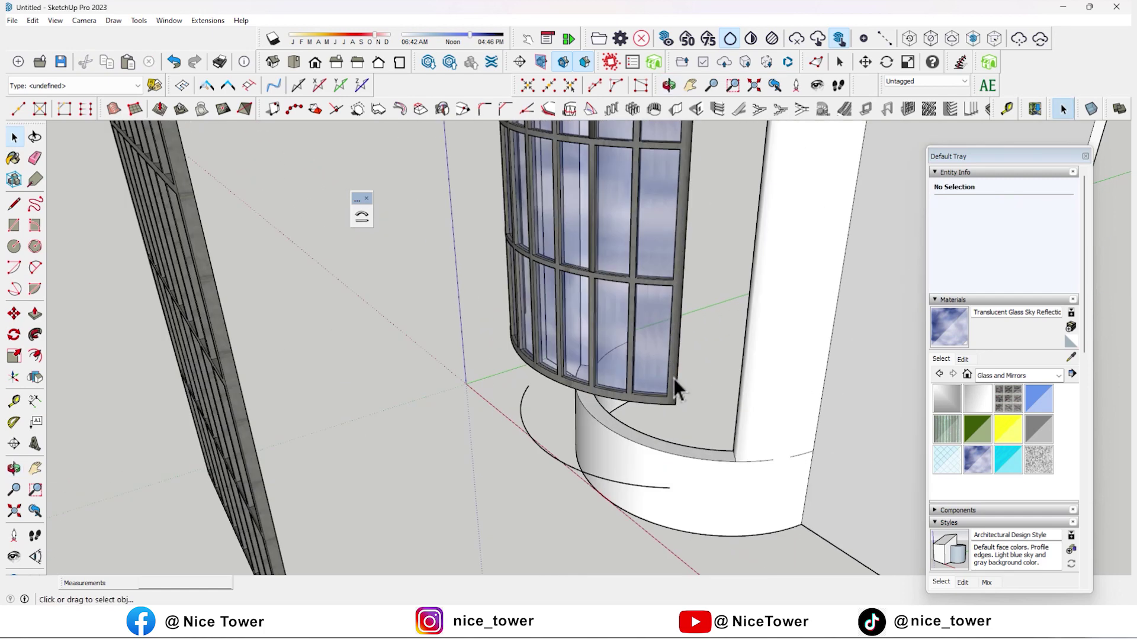
pyautogui.scroll(2, 674, 386)
pyautogui.click(674, 386)
pyautogui.scroll(2, 630, 433)
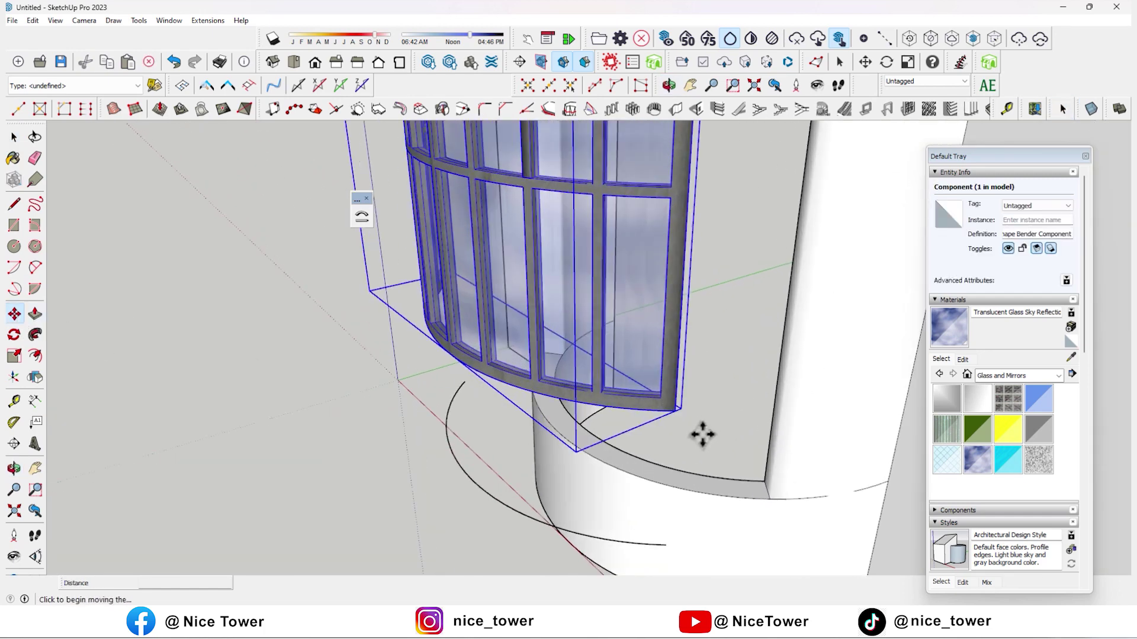
pyautogui.scroll(2, 654, 399)
pyautogui.click(655, 399)
pyautogui.scroll(2, 715, 482)
pyautogui.scroll(-2, 740, 498)
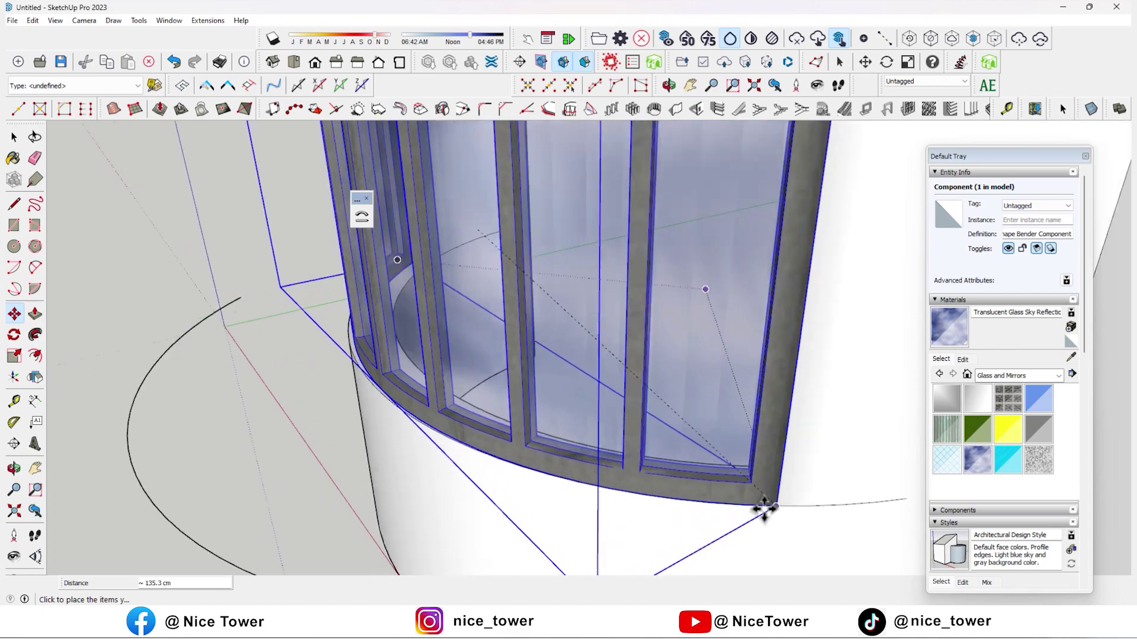
pyautogui.scroll(3, 787, 507)
pyautogui.click(787, 507)
# Move the bent window again from its frame corner to align with the base.
pyautogui.scroll(-2, 568, 468)
pyautogui.scroll(-2, 519, 442)
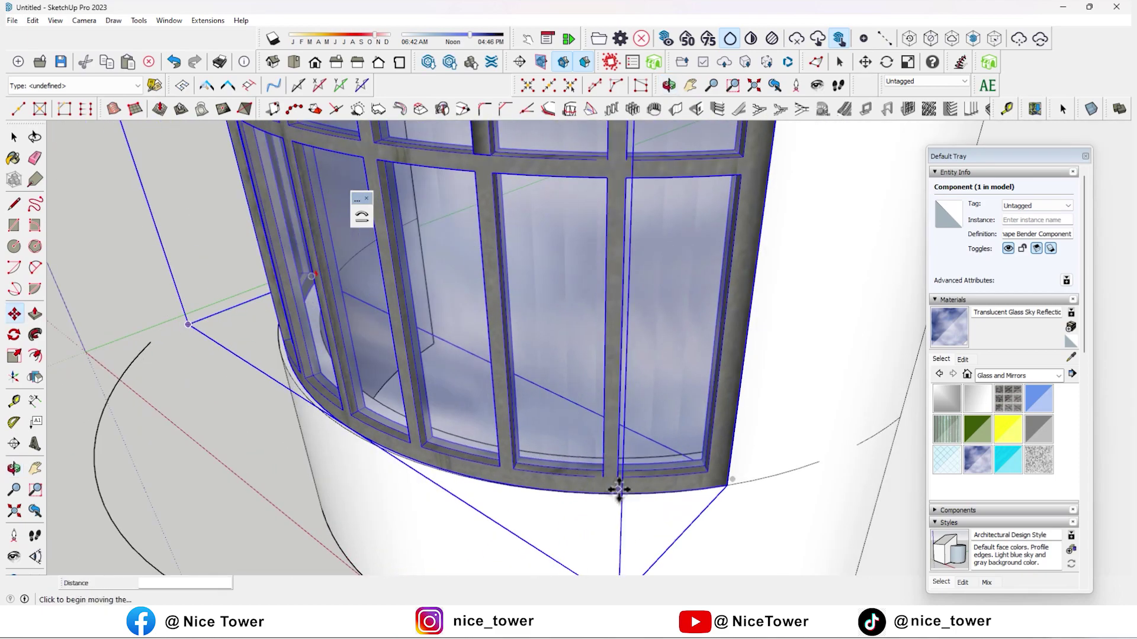
pyautogui.scroll(-2, 616, 488)
pyautogui.moveTo(516, 432); pyautogui.dragTo(982, 429, button='middle')
pyautogui.scroll(2, 411, 460)
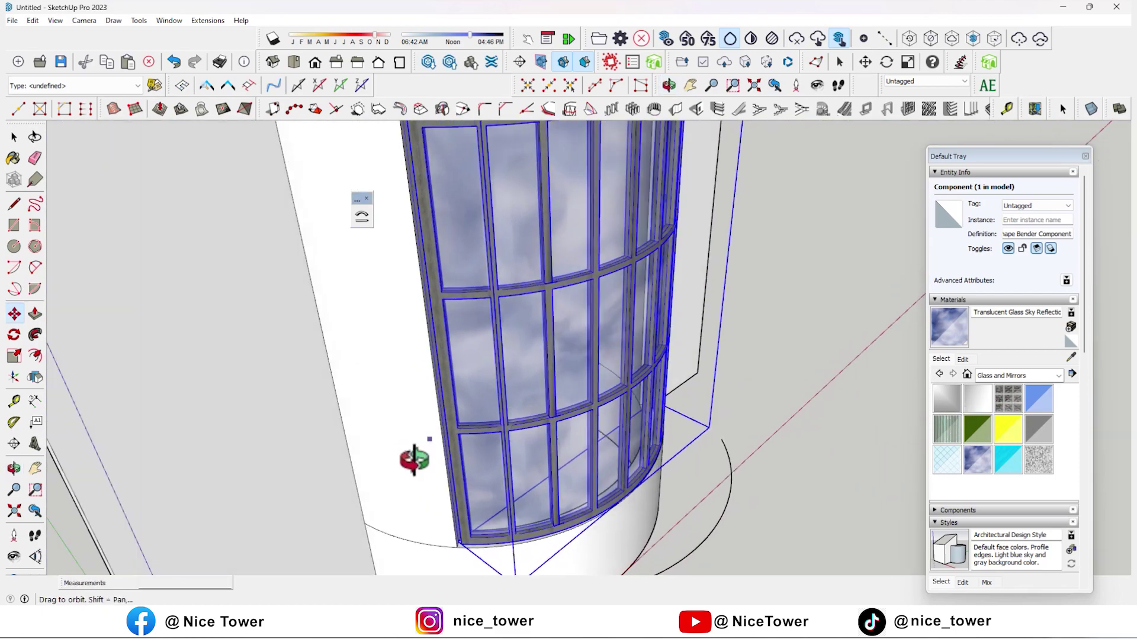
pyautogui.scroll(2, 449, 535)
pyautogui.scroll(2, 462, 546)
pyautogui.scroll(3, 489, 552)
pyautogui.click(488, 552)
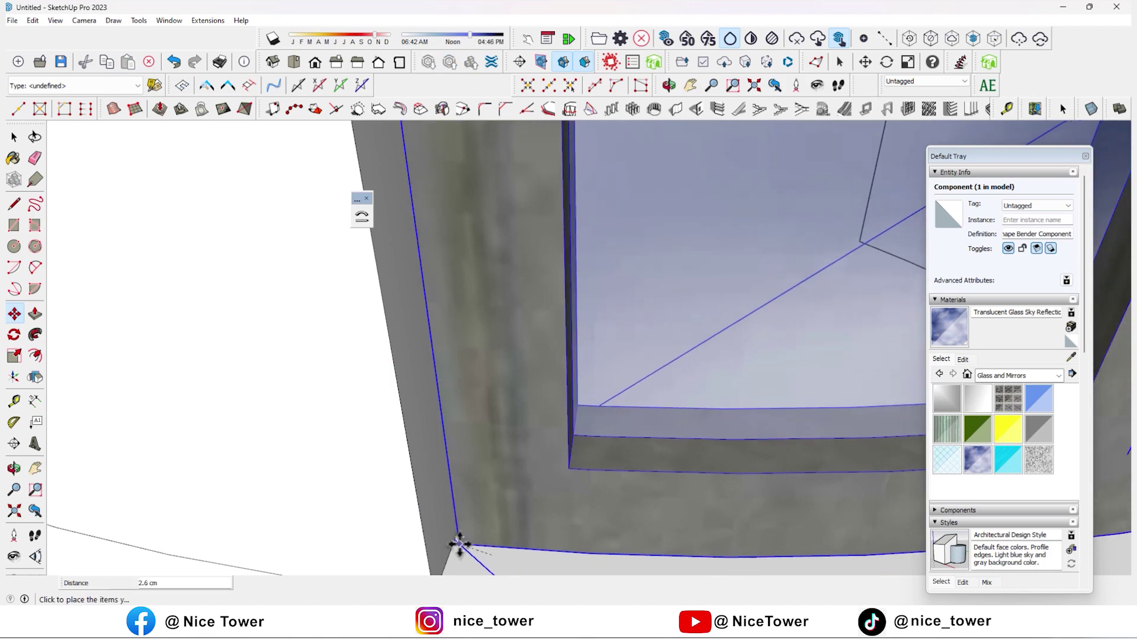
pyautogui.scroll(-3, 471, 434)
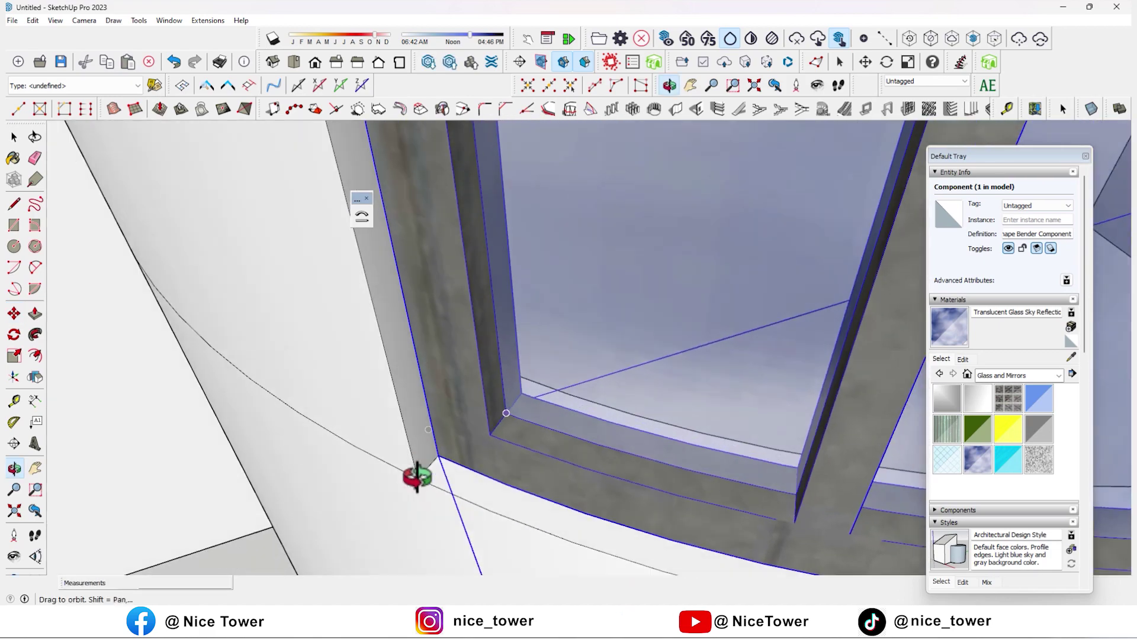
pyautogui.scroll(-3, 325, 378)
pyautogui.scroll(-2, 314, 375)
# Check the window's fit and select the leftover flat window panel.
pyautogui.moveTo(315, 375)
pyautogui.mouseDown(button='middle')
pyautogui.moveTo(505, 413)
pyautogui.moveTo(387, 393)
pyautogui.moveTo(507, 376)
pyautogui.moveTo(316, 330)
pyautogui.moveTo(442, 433)
pyautogui.mouseUp(button='middle')
pyautogui.scroll(-5, 441, 432)
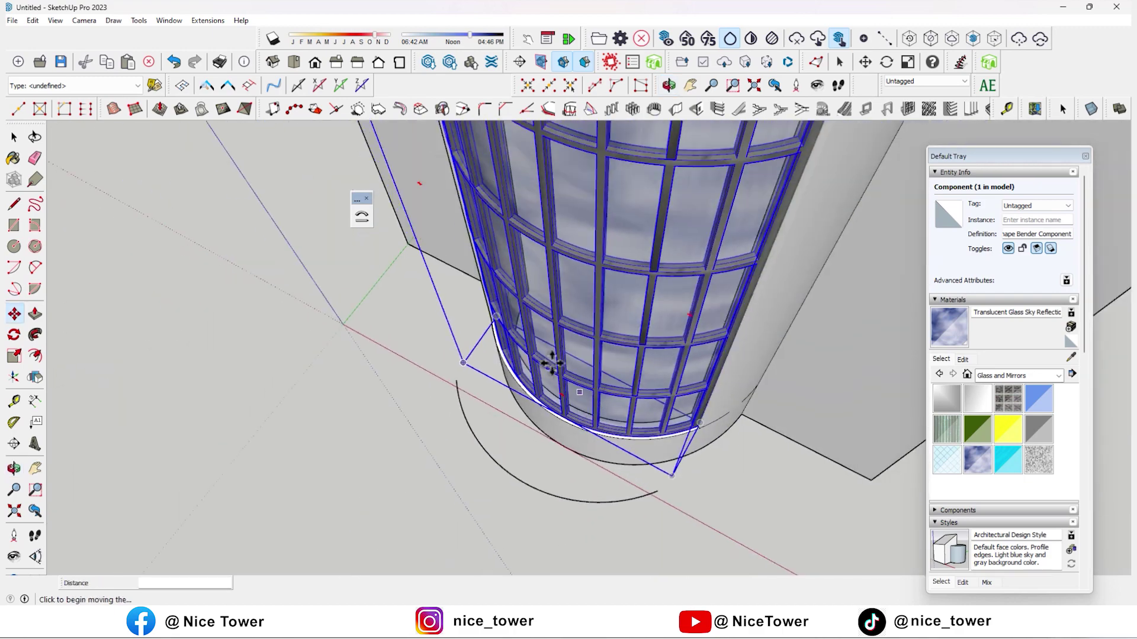
pyautogui.scroll(-5, 551, 363)
pyautogui.press('space')
pyautogui.click(461, 385)
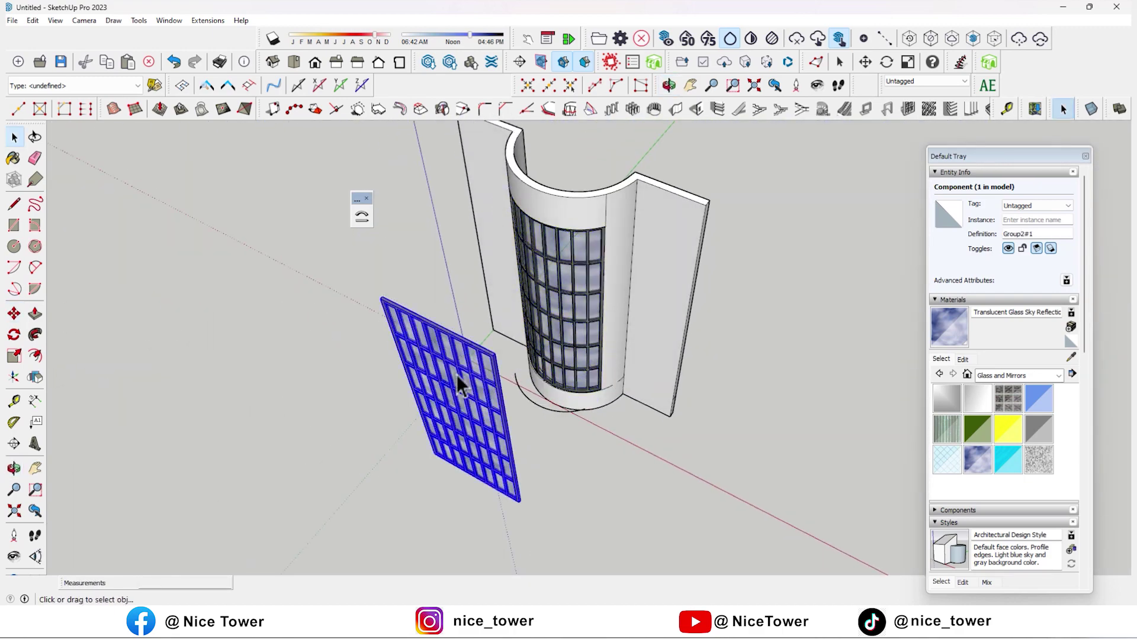
# Delete the flat window panel and view the curved glazing up close.
pyautogui.press('Delete')
pyautogui.scroll(3, 532, 406)
pyautogui.moveTo(490, 531)
pyautogui.mouseDown(button='middle')
pyautogui.moveTo(837, 251)
pyautogui.moveTo(497, 272)
pyautogui.moveTo(76, 342)
pyautogui.moveTo(233, 400)
pyautogui.moveTo(274, 452)
pyautogui.moveTo(616, 397)
pyautogui.mouseUp(button='middle')
pyautogui.scroll(3, 616, 396)
pyautogui.moveTo(558, 335)
pyautogui.mouseDown(button='middle')
pyautogui.moveTo(540, 398)
pyautogui.moveTo(266, 350)
pyautogui.moveTo(607, 533)
pyautogui.moveTo(461, 355)
pyautogui.mouseUp(button='middle')
pyautogui.scroll(5, 575, 307)
# Orbit around the curved glass wall to inspect it up to the top.
pyautogui.moveTo(575, 306)
pyautogui.mouseDown(button='middle')
pyautogui.moveTo(515, 367)
pyautogui.moveTo(598, 385)
pyautogui.mouseUp(button='middle')
pyautogui.scroll(-3, 542, 386)
pyautogui.scroll(-3, 546, 381)
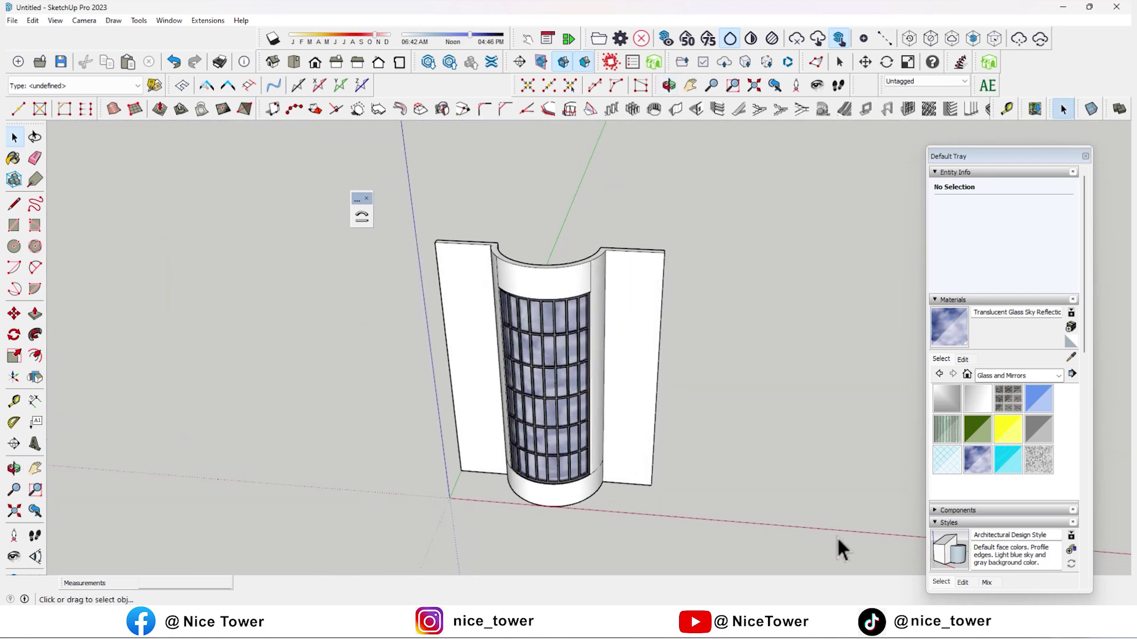
pyautogui.moveTo(700, 439); pyautogui.dragTo(672, 337, button='middle')
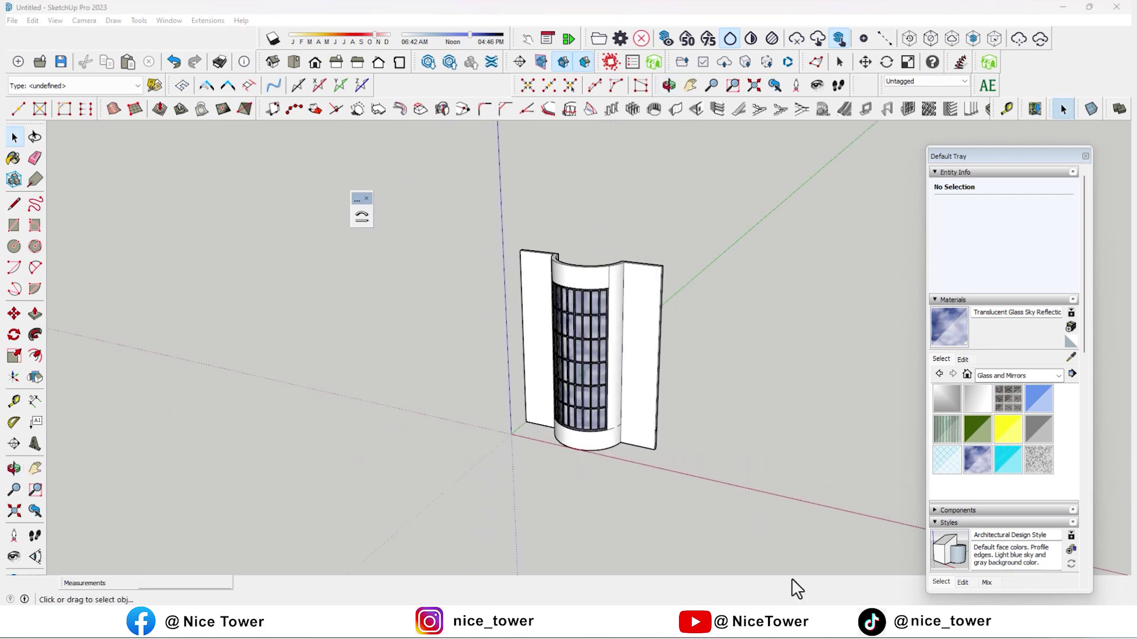
pyautogui.moveTo(393, 231); pyautogui.dragTo(395, 222, button='middle')
pyautogui.moveTo(601, 290); pyautogui.dragTo(612, 312, button='middle')
pyautogui.scroll(3, 399, 246)
pyautogui.scroll(2, 345, 170)
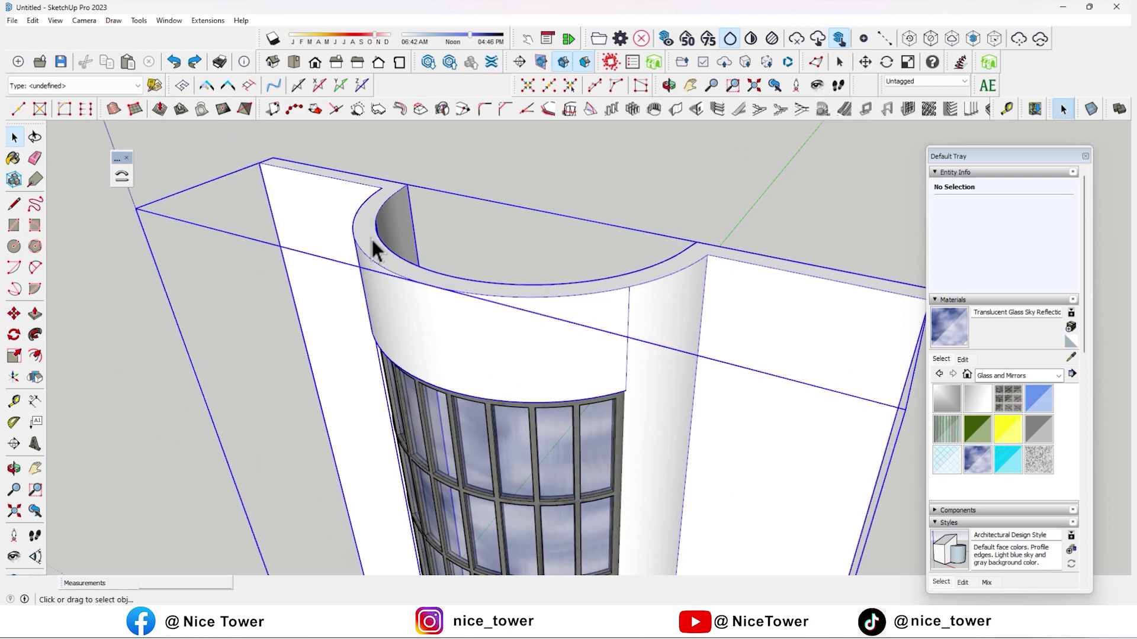
# Deselect the wall group and cancel a stray unfinished line.
pyautogui.scroll(-2, 332, 264)
pyautogui.click(322, 172)
pyautogui.press('l')
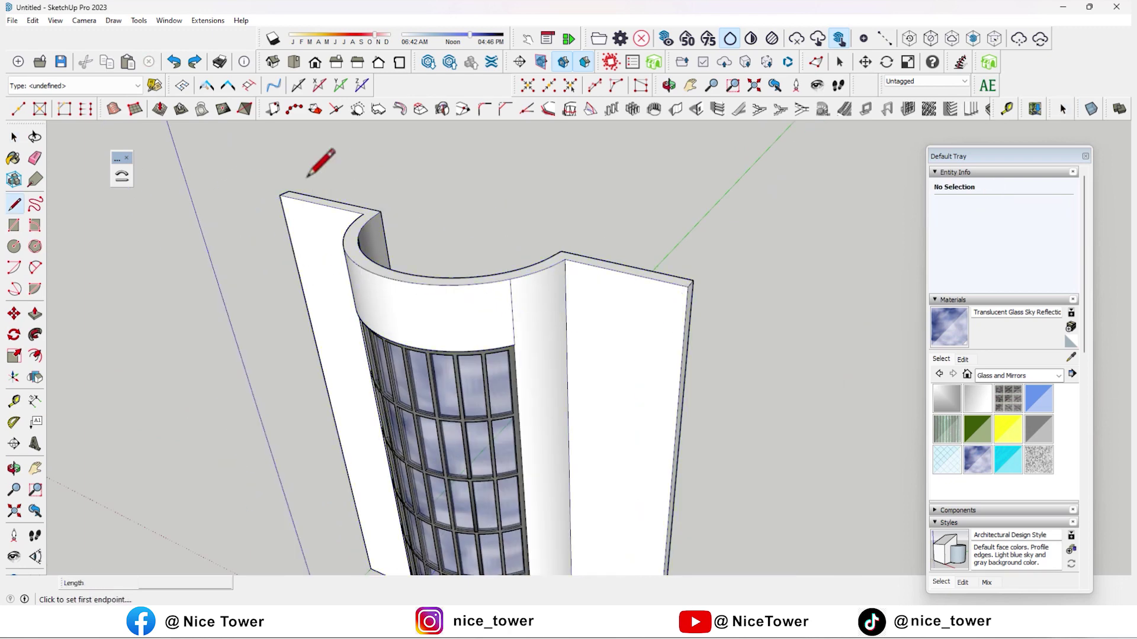
pyautogui.scroll(3, 322, 166)
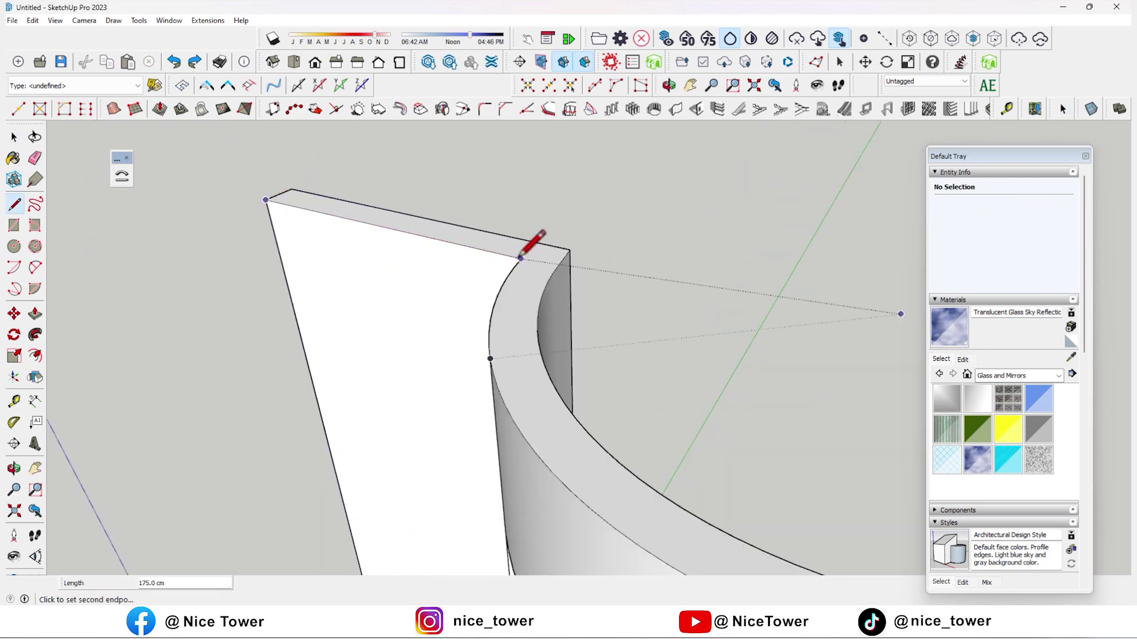
pyautogui.scroll(-3, 284, 184)
pyautogui.press('Escape')
pyautogui.scroll(3, 569, 260)
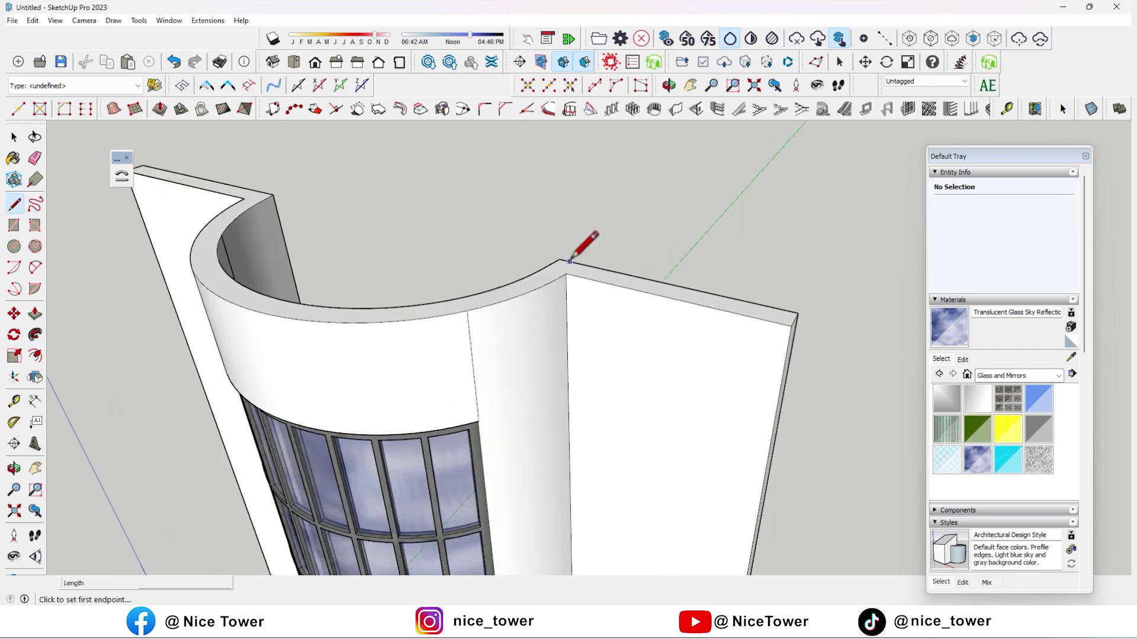
pyautogui.press('space')
pyautogui.scroll(-3, 769, 314)
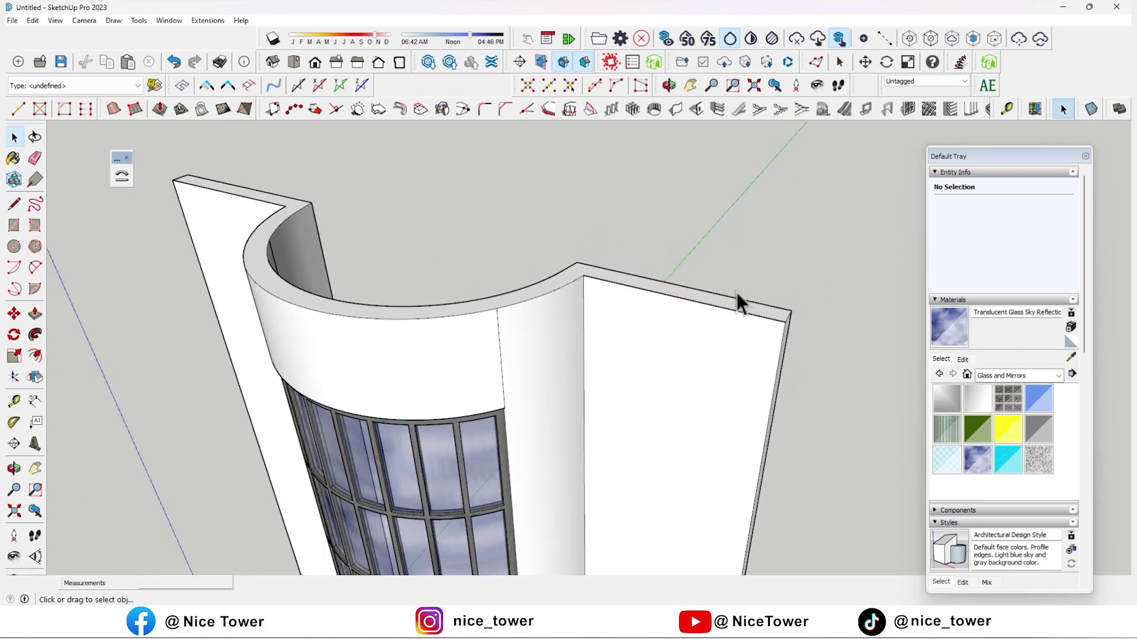
pyautogui.scroll(2, 408, 219)
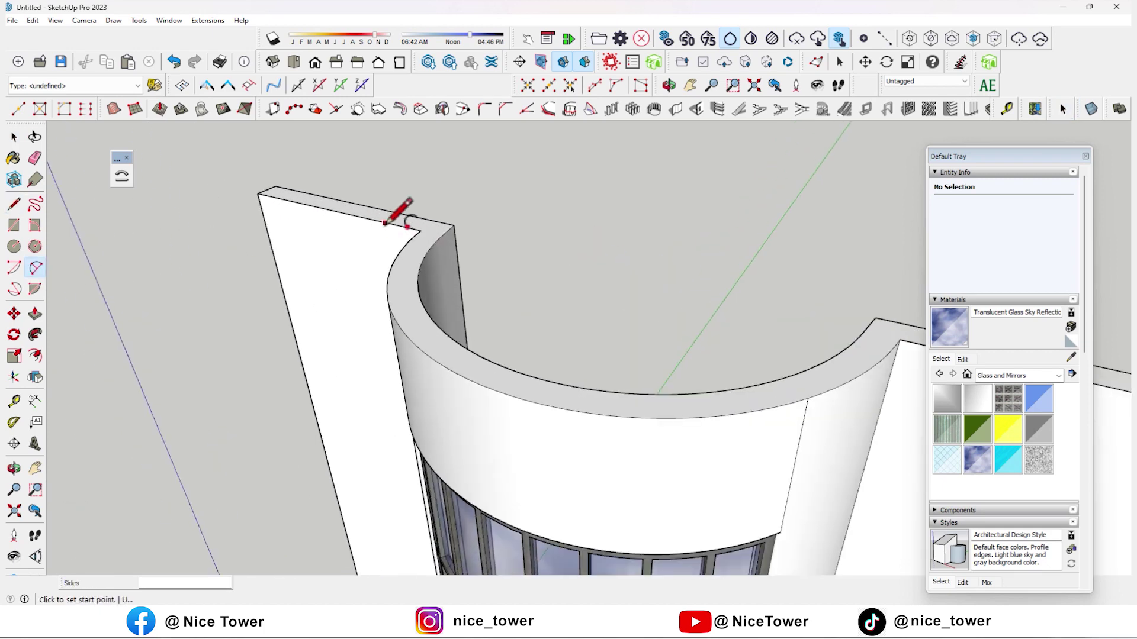
pyautogui.scroll(2, 429, 227)
pyautogui.scroll(-3, 328, 237)
pyautogui.scroll(3, 737, 322)
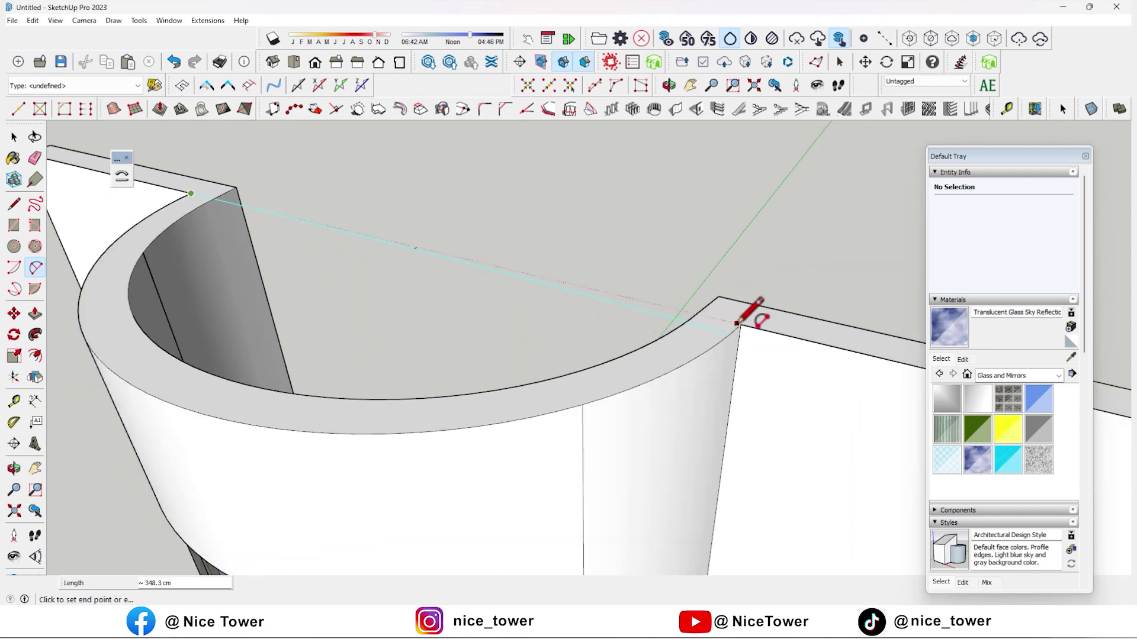
# Draw a 2-point arc between the wing corners, bulging along the curved top edge.
pyautogui.click(741, 323)
pyautogui.scroll(-3, 746, 321)
pyautogui.scroll(3, 473, 344)
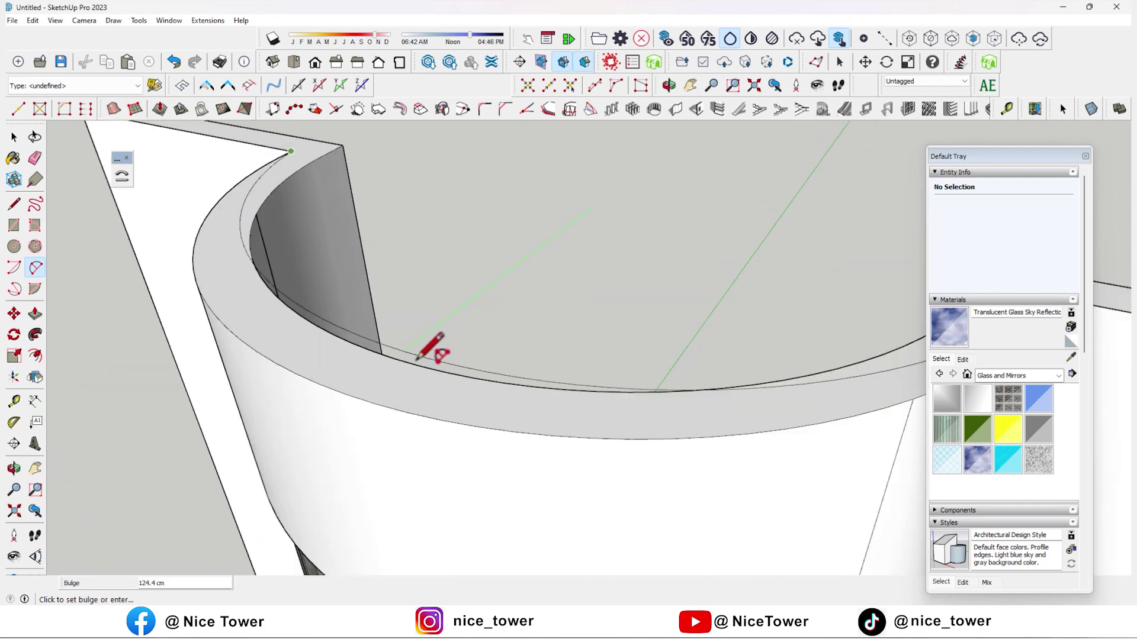
pyautogui.scroll(2, 367, 388)
pyautogui.scroll(1, 362, 384)
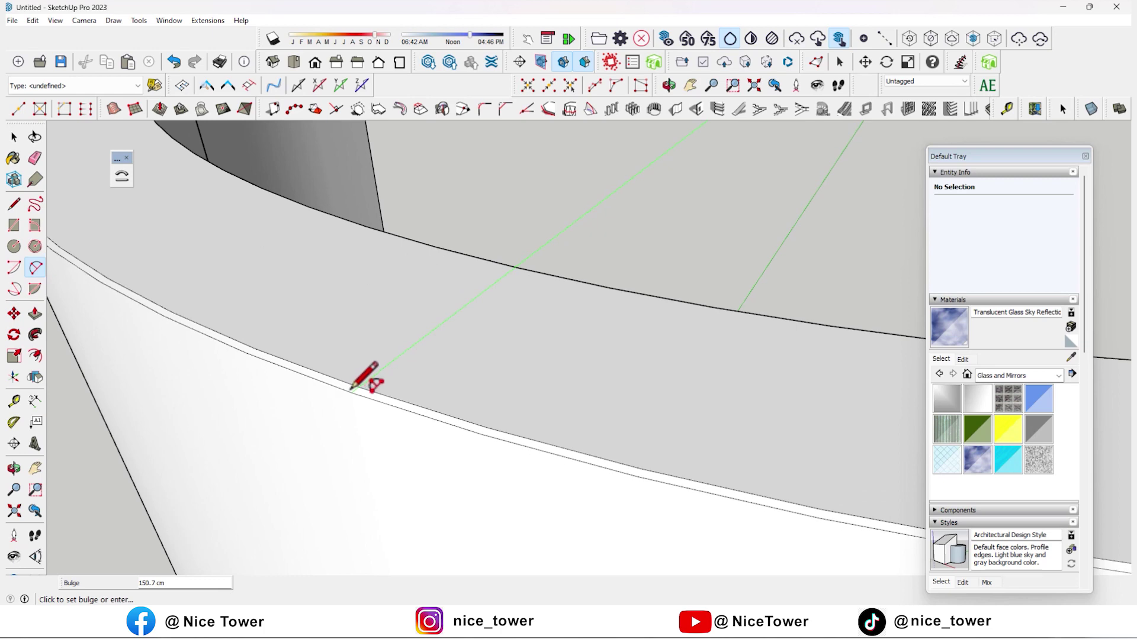
pyautogui.scroll(-2, 361, 384)
pyautogui.scroll(-1, 379, 376)
pyautogui.click(403, 382)
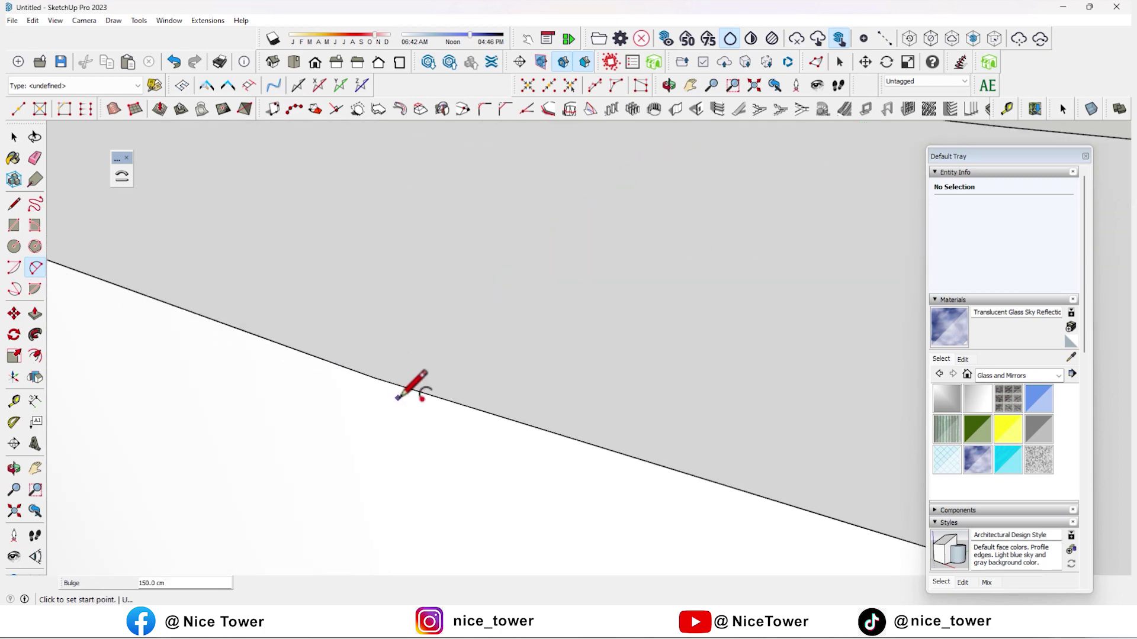
pyautogui.scroll(2, 405, 386)
pyautogui.scroll(-3, 403, 384)
pyautogui.scroll(-2, 367, 361)
# Select the straight wing's top edge and the remaining top edge of the outline.
pyautogui.press('space')
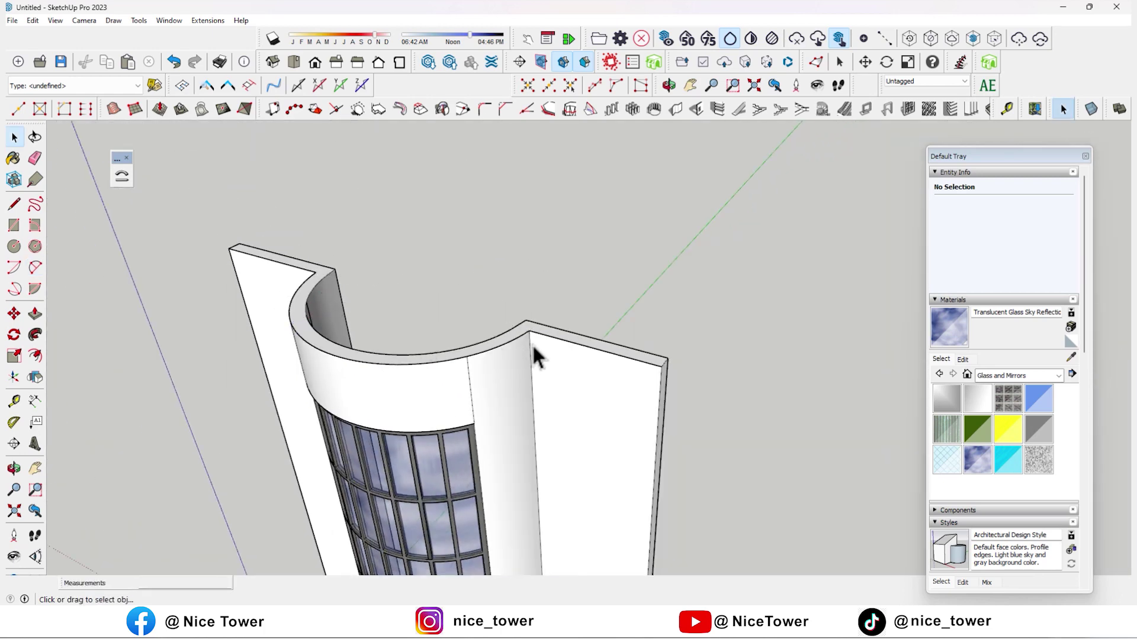
pyautogui.click(550, 338)
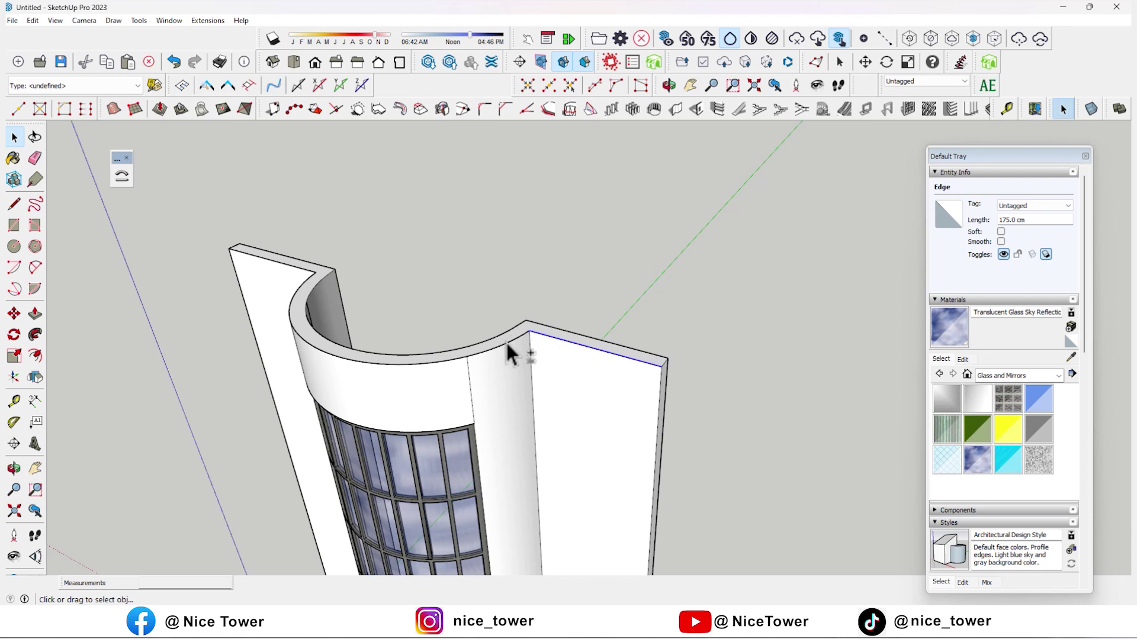
pyautogui.keyDown('shift'); pyautogui.click(284, 264); pyautogui.keyUp('shift')
# Move the selected top outline off the wall to sit beside the tower.
pyautogui.click(14, 313)
pyautogui.scroll(-2, 592, 299)
pyautogui.click(714, 348)
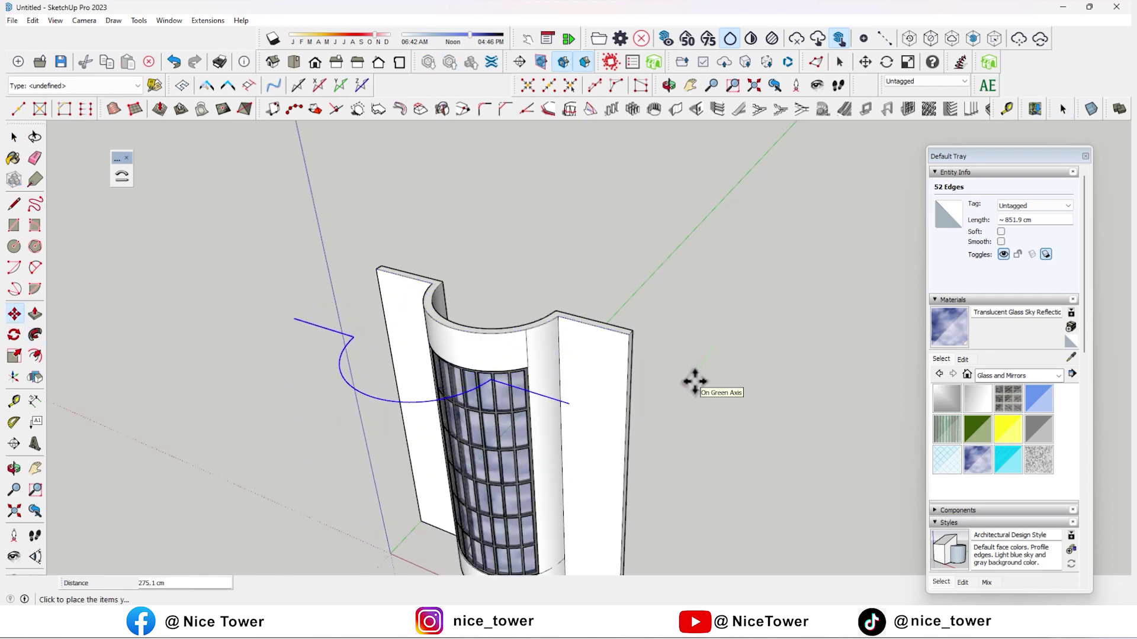
pyautogui.moveTo(691, 382)
pyautogui.mouseDown(button='middle')
pyautogui.moveTo(594, 403)
pyautogui.moveTo(483, 373)
pyautogui.mouseUp(button='middle')
pyautogui.scroll(3, 809, 371)
pyautogui.scroll(-3, 492, 298)
pyautogui.press('space')
pyautogui.scroll(1, 521, 306)
pyautogui.click(521, 305)
# Read the arc's length and the straight edge's 175.0 cm length in Entity Info.
pyautogui.click(715, 347)
pyautogui.moveTo(715, 347)
pyautogui.mouseDown(button='middle')
pyautogui.moveTo(361, 355)
pyautogui.moveTo(459, 337)
pyautogui.mouseUp(button='middle')
pyautogui.click(1054, 262)
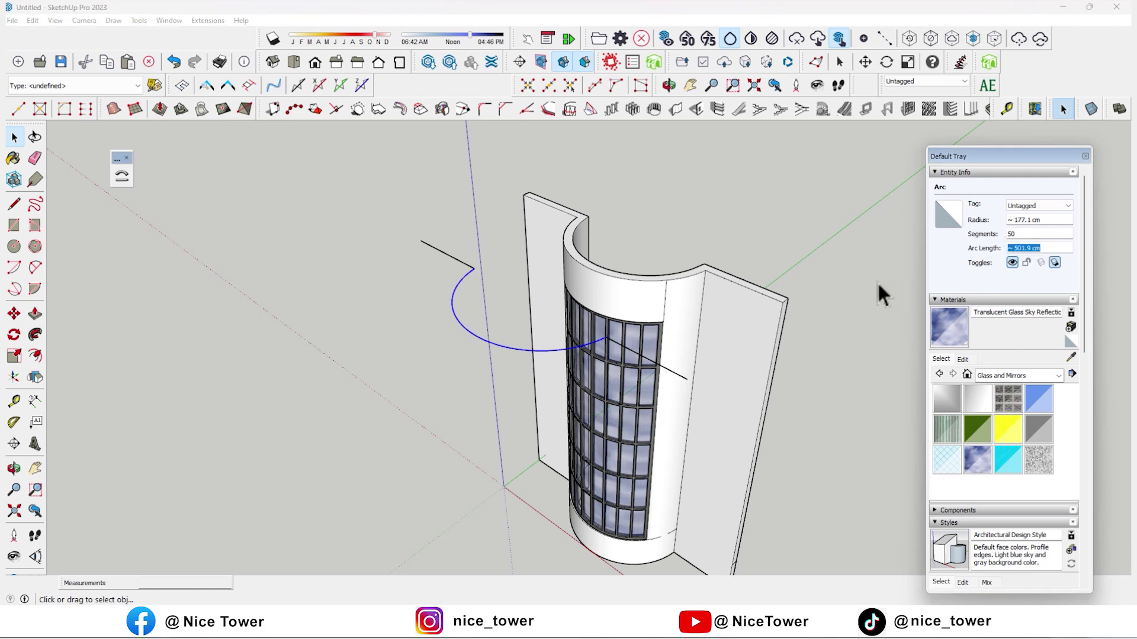
pyautogui.scroll(3, 474, 243)
pyautogui.moveTo(451, 256); pyautogui.dragTo(395, 215)
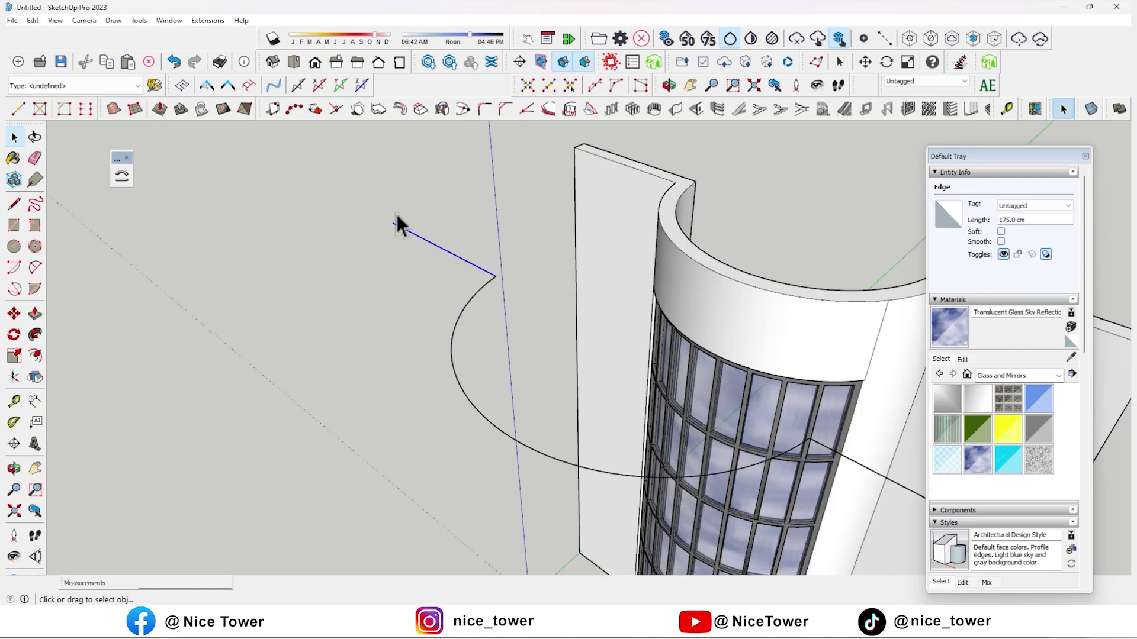
pyautogui.moveTo(465, 185); pyautogui.dragTo(639, 329, button='middle')
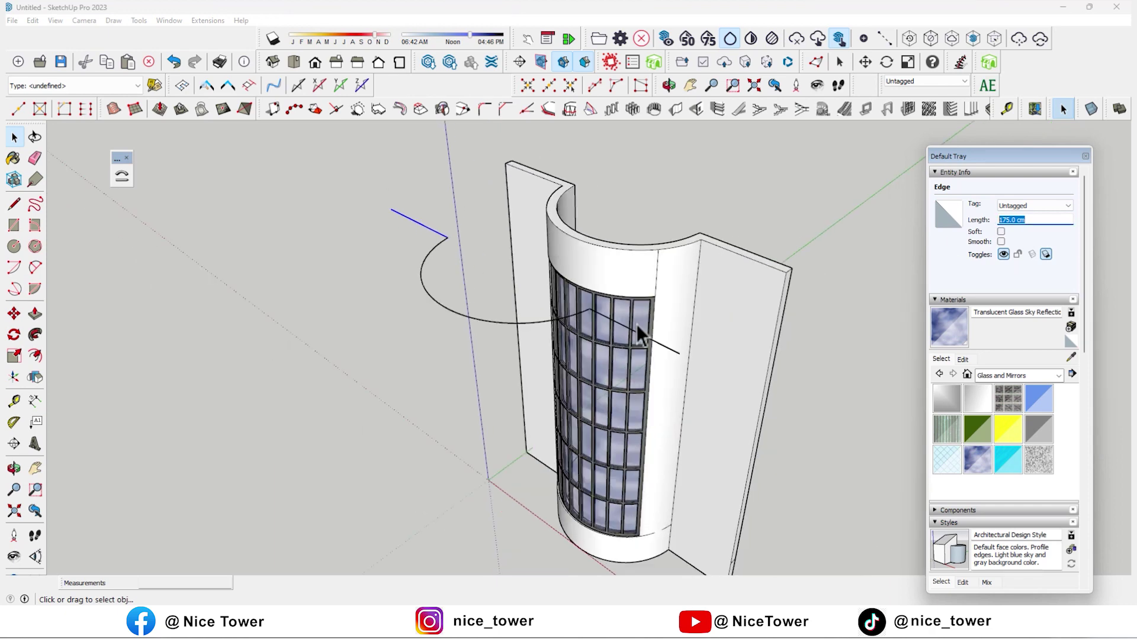
pyautogui.click(1040, 219)
pyautogui.click(850, 223)
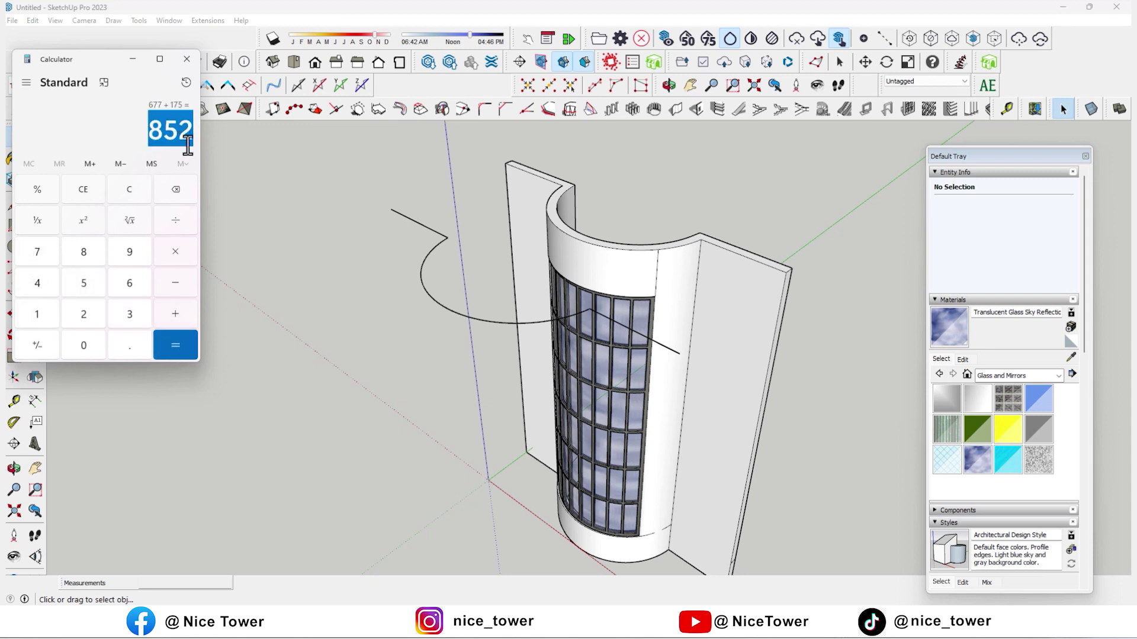
# Minimize the calculator showing the 852 total and start a new line near the tower.
pyautogui.click(133, 63)
pyautogui.press('l')
pyautogui.scroll(5, 723, 287)
pyautogui.scroll(2, 773, 413)
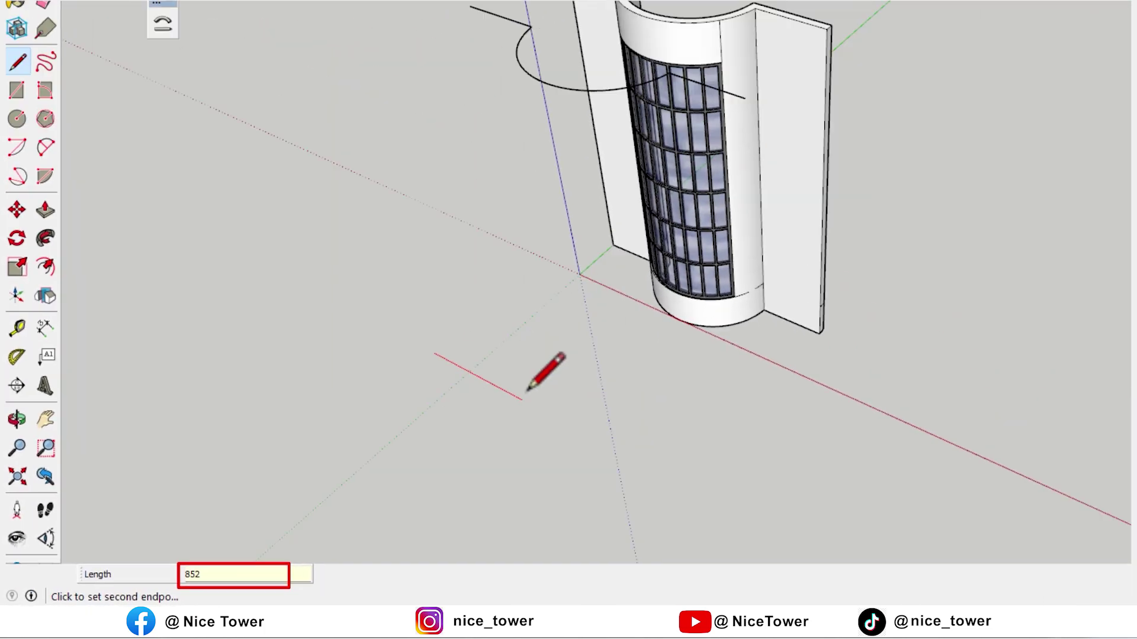
# Finish the line at 852 cm and move the frieze strip into place.
pyautogui.press('Return')
pyautogui.scroll(-3, 391, 447)
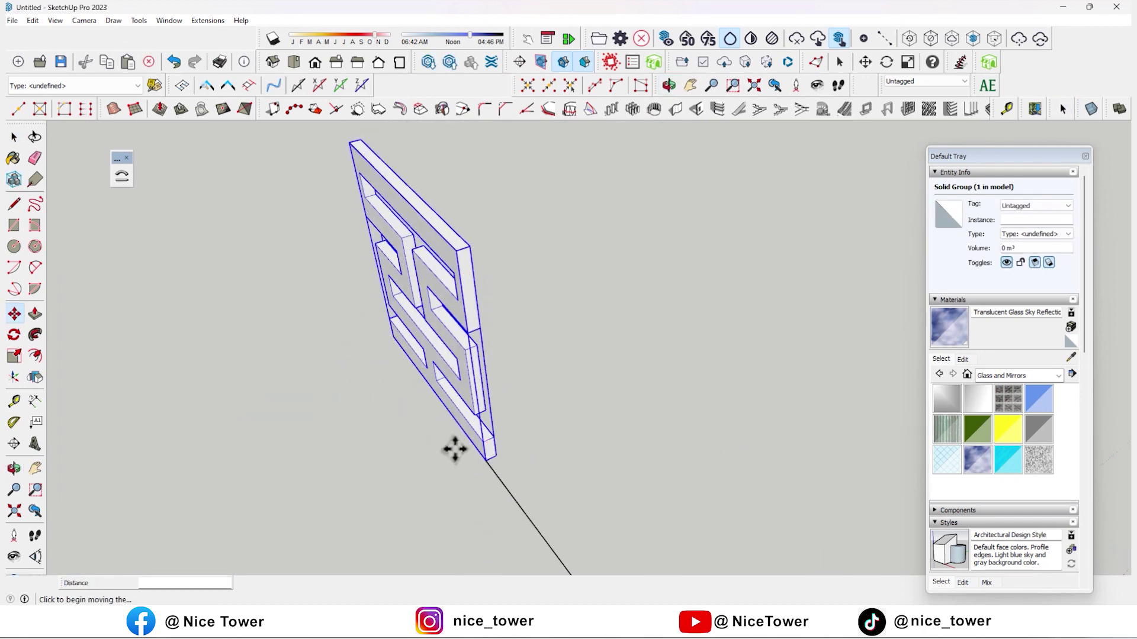
pyautogui.scroll(4, 545, 467)
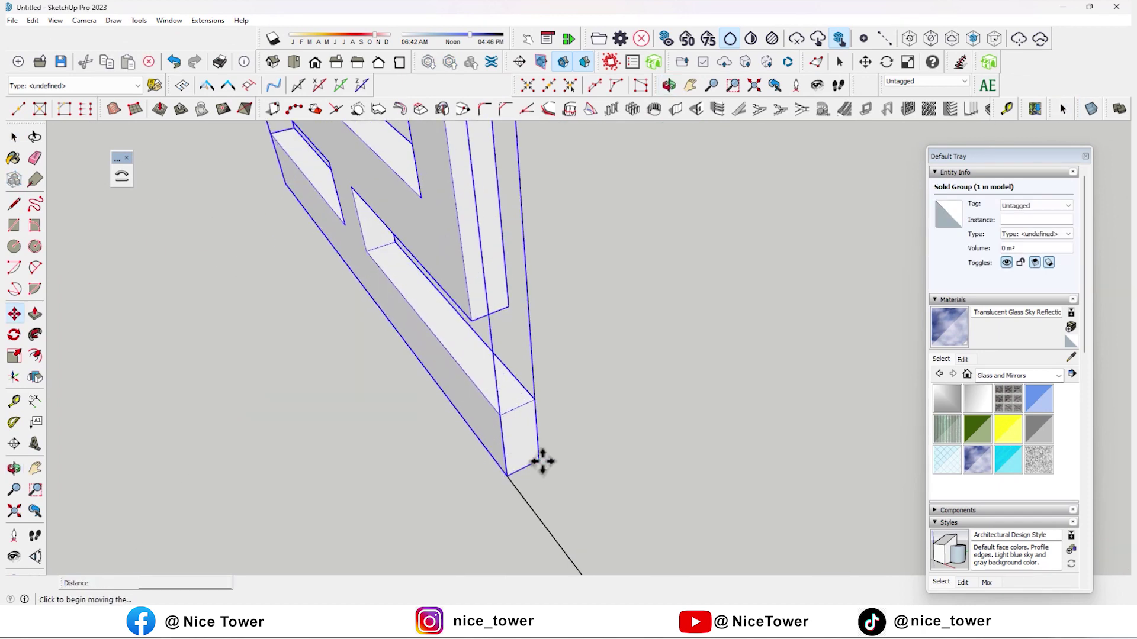
pyautogui.click(542, 461)
pyautogui.click(507, 473)
pyautogui.moveTo(508, 473)
pyautogui.mouseDown(button='middle')
pyautogui.moveTo(257, 406)
pyautogui.moveTo(677, 340)
pyautogui.moveTo(725, 371)
pyautogui.mouseUp(button='middle')
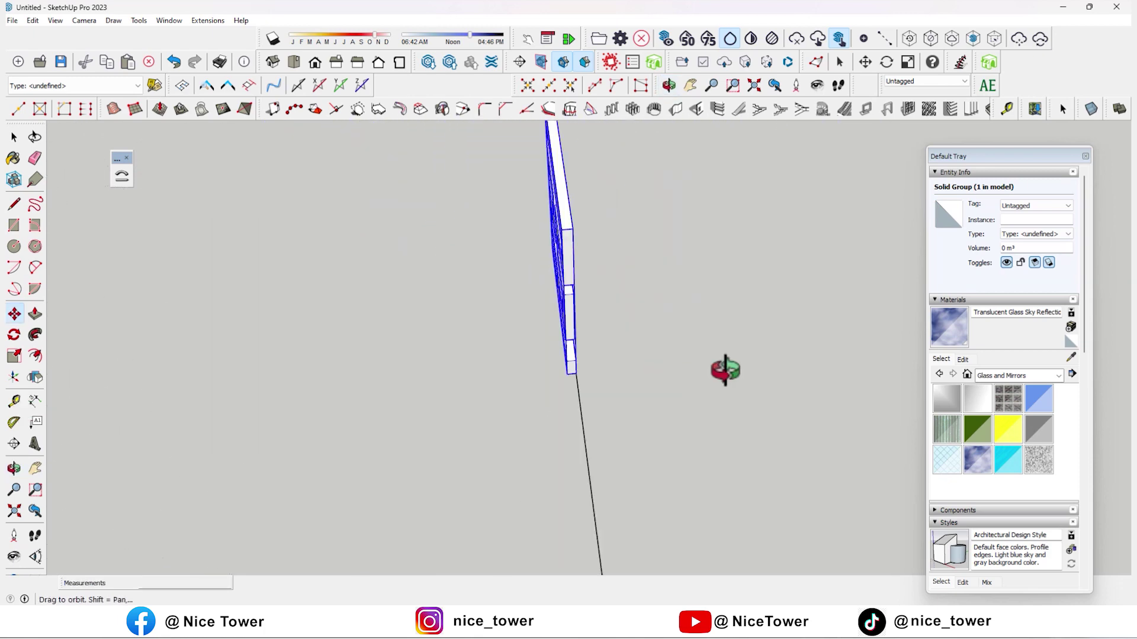
# Ctrl-copy the Greek-key panel beside the original to repeat it along the line.
pyautogui.scroll(2, 467, 287)
pyautogui.click(489, 282)
pyautogui.press('ctrl')
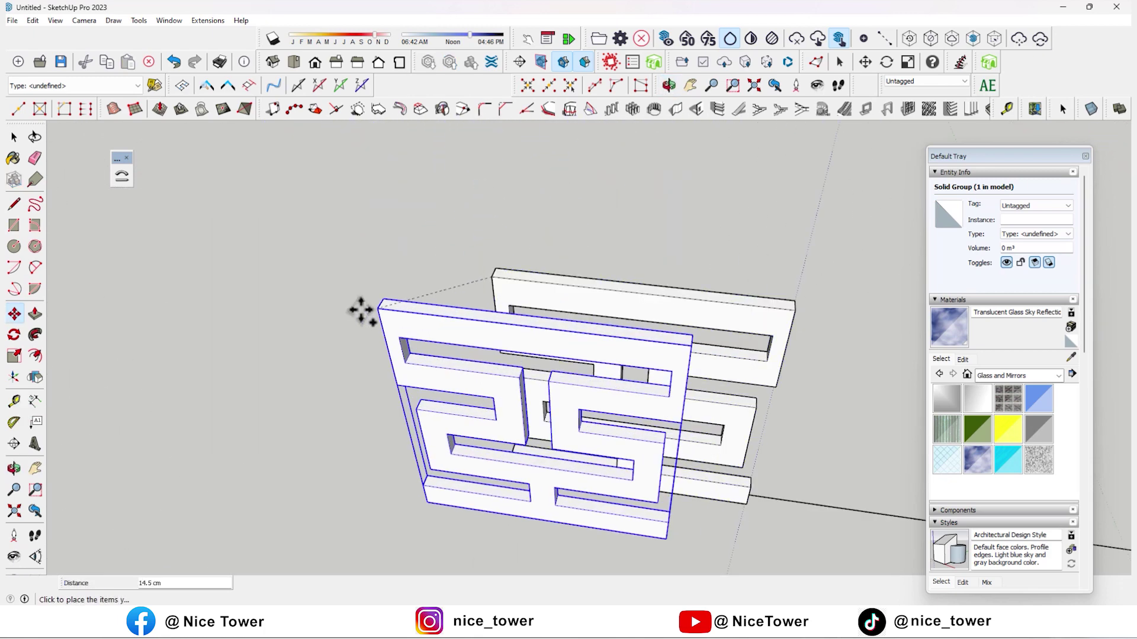
pyautogui.scroll(-5, 415, 320)
pyautogui.scroll(4, 444, 316)
pyautogui.click(469, 305)
pyautogui.scroll(-3, 268, 329)
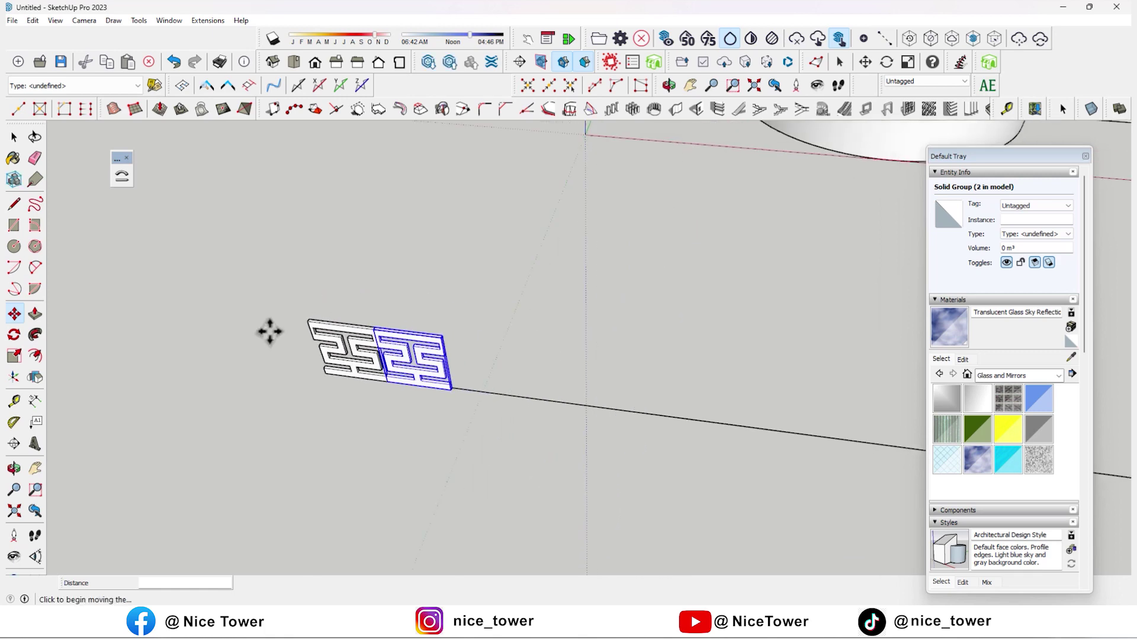
pyautogui.scroll(-4, 240, 311)
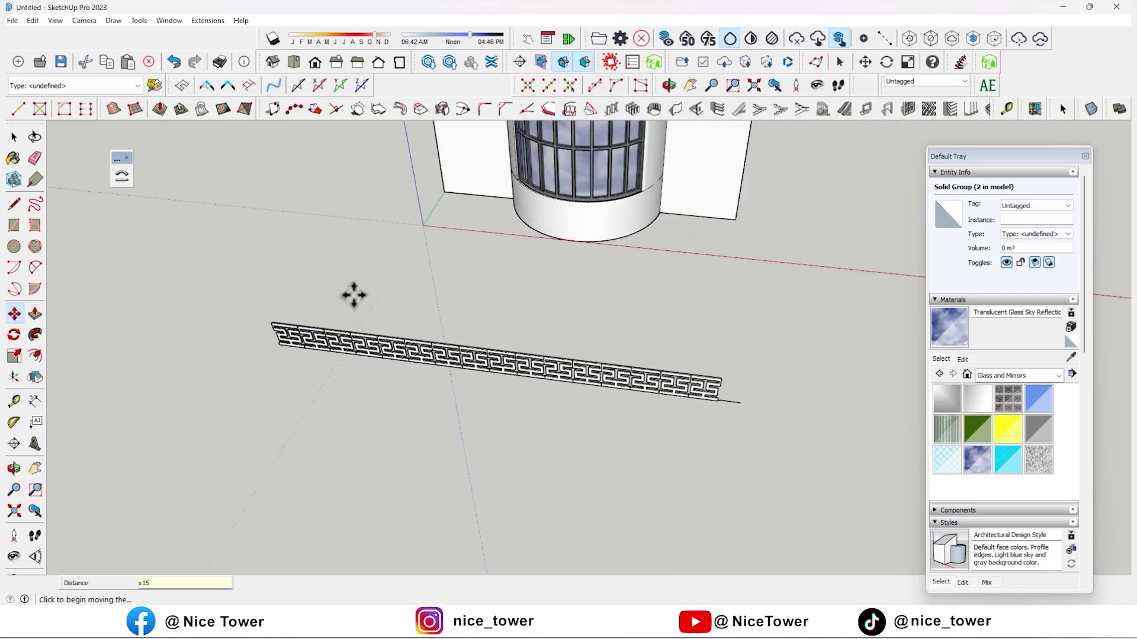
pyautogui.scroll(3, 725, 382)
pyautogui.press('space')
pyautogui.scroll(3, 731, 391)
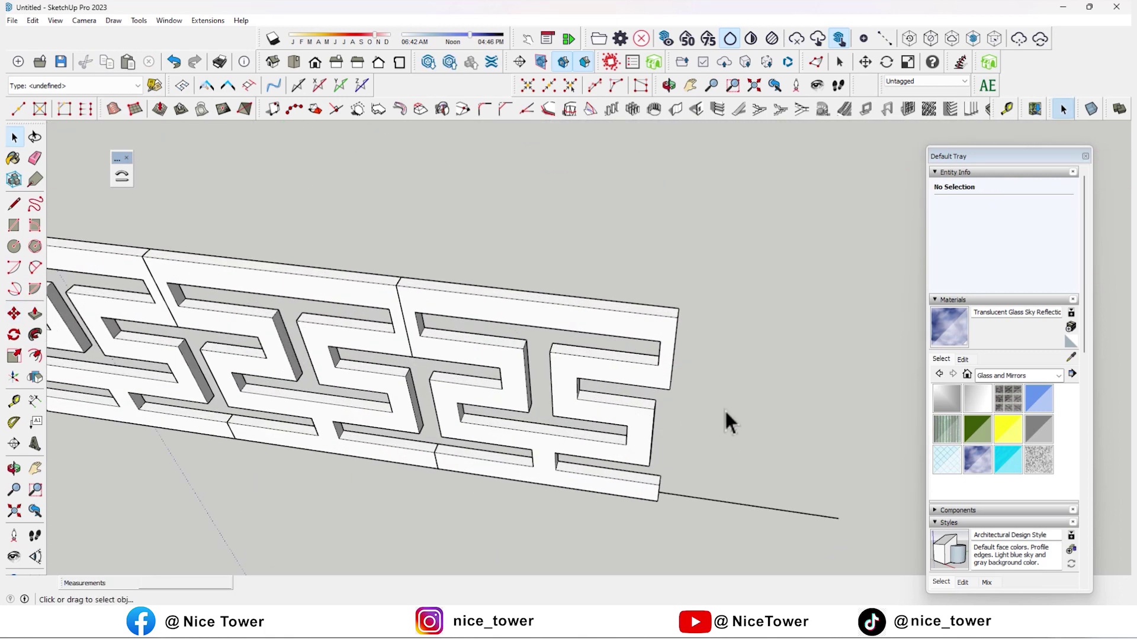
# Copy one more panel onto the strip's end, making 17 panels.
pyautogui.click(442, 474)
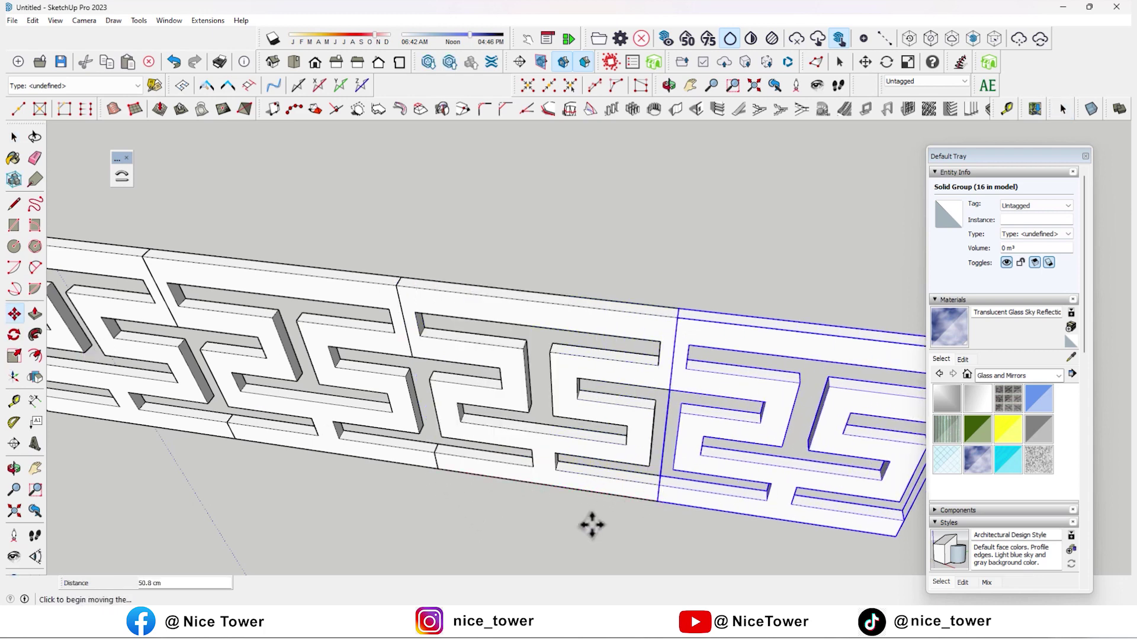
pyautogui.scroll(-5, 592, 525)
pyautogui.moveTo(710, 457)
pyautogui.mouseDown(button='middle')
pyautogui.moveTo(710, 398)
pyautogui.moveTo(541, 355)
pyautogui.moveTo(439, 354)
pyautogui.mouseUp(button='middle')
pyautogui.press('space')
pyautogui.scroll(2, 482, 350)
pyautogui.scroll(3, 497, 350)
pyautogui.scroll(-3, 452, 418)
pyautogui.scroll(-3, 451, 419)
pyautogui.moveTo(452, 419)
pyautogui.mouseDown(button='middle')
pyautogui.moveTo(321, 365)
pyautogui.moveTo(751, 431)
pyautogui.moveTo(586, 347)
pyautogui.moveTo(601, 382)
pyautogui.moveTo(619, 336)
pyautogui.moveTo(393, 292)
pyautogui.moveTo(431, 219)
pyautogui.mouseUp(button='middle')
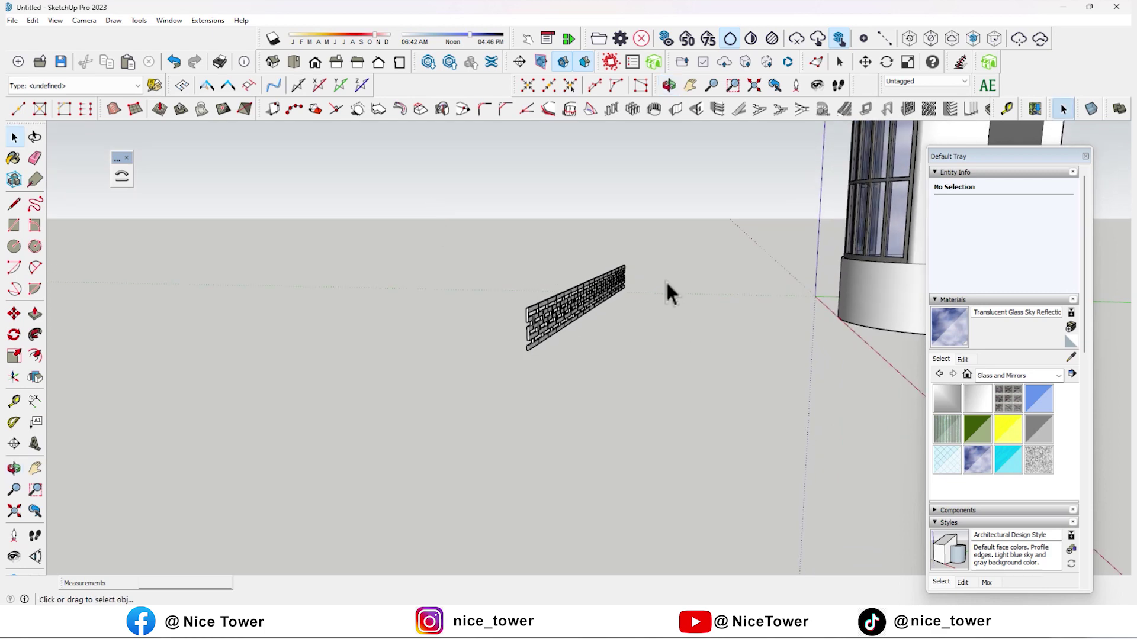
# Select all 17 Greek-key panels and combine them with Make Group.
pyautogui.moveTo(643, 266); pyautogui.dragTo(642, 290, button='middle')
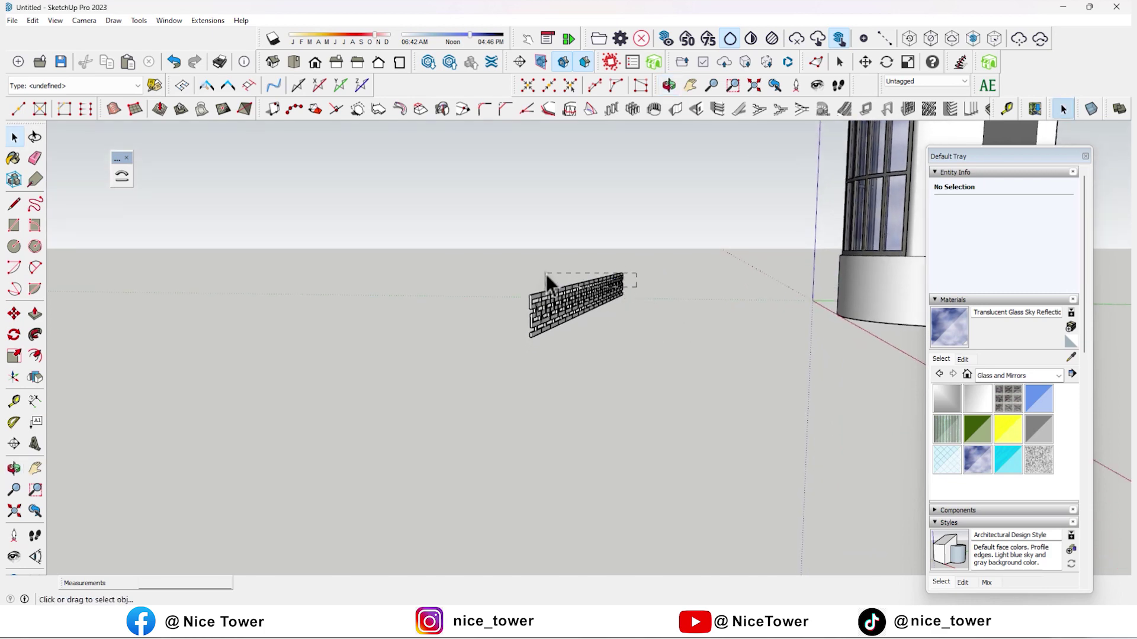
pyautogui.moveTo(546, 275); pyautogui.dragTo(547, 277)
pyautogui.scroll(2, 562, 293)
pyautogui.moveTo(543, 282); pyautogui.dragTo(637, 298, button='middle')
pyautogui.moveTo(644, 293); pyautogui.dragTo(567, 251)
pyautogui.moveTo(566, 252)
pyautogui.mouseDown(button='middle')
pyautogui.moveTo(621, 304)
pyautogui.moveTo(533, 228)
pyautogui.mouseUp(button='middle')
pyautogui.rightClick(539, 198)
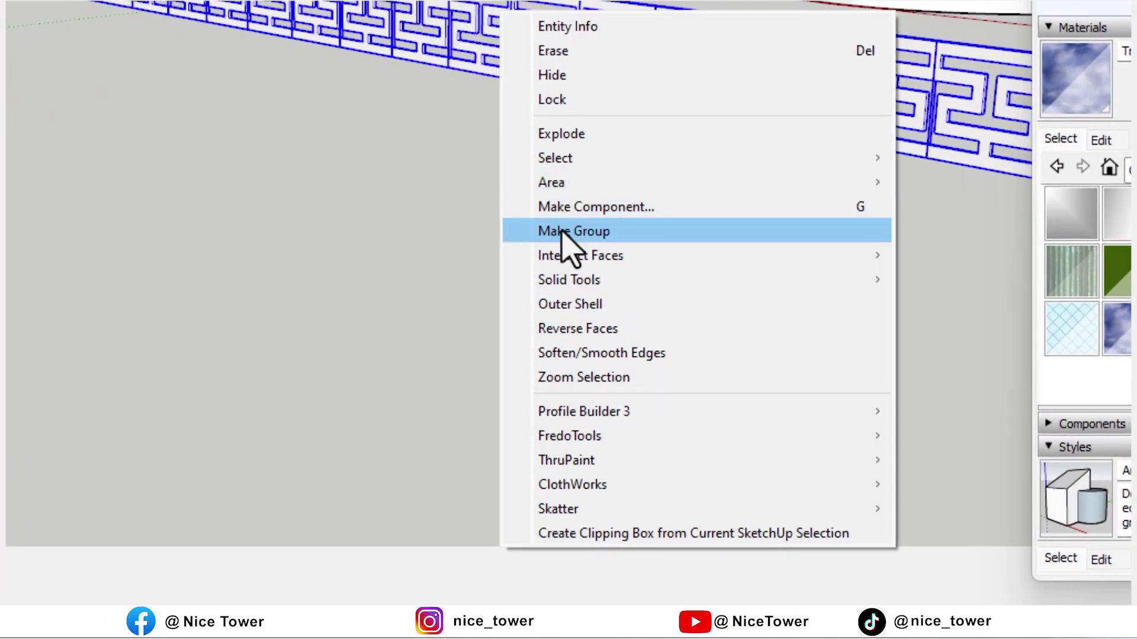
pyautogui.click(573, 232)
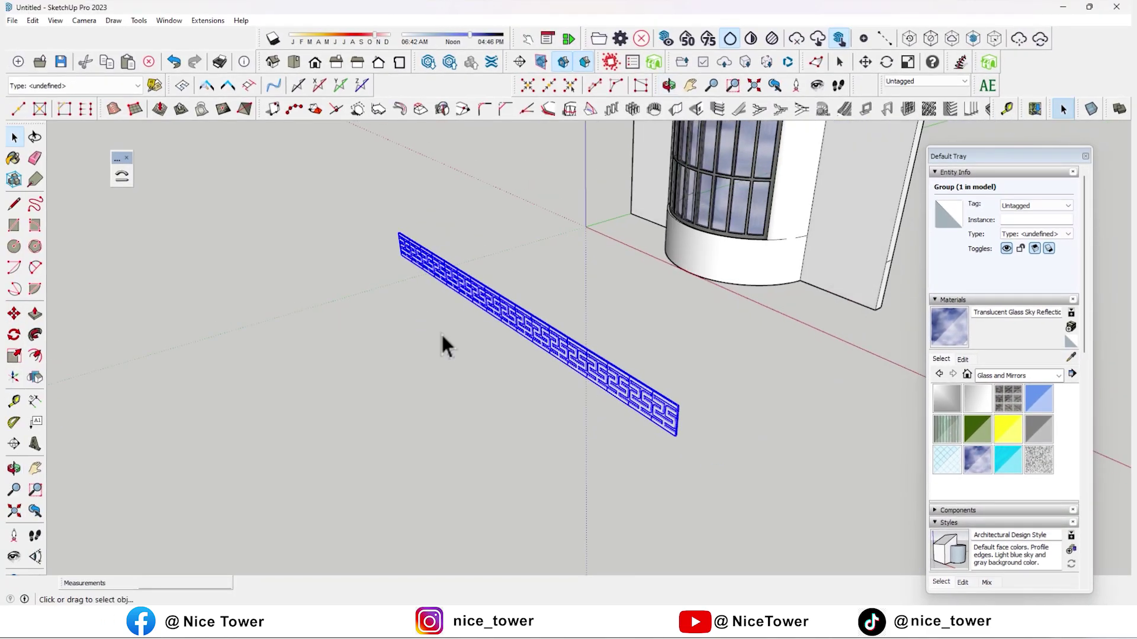
# Move the grouped frieze strip beside the tower's traced outline.
pyautogui.press('m')
pyautogui.scroll(3, 680, 450)
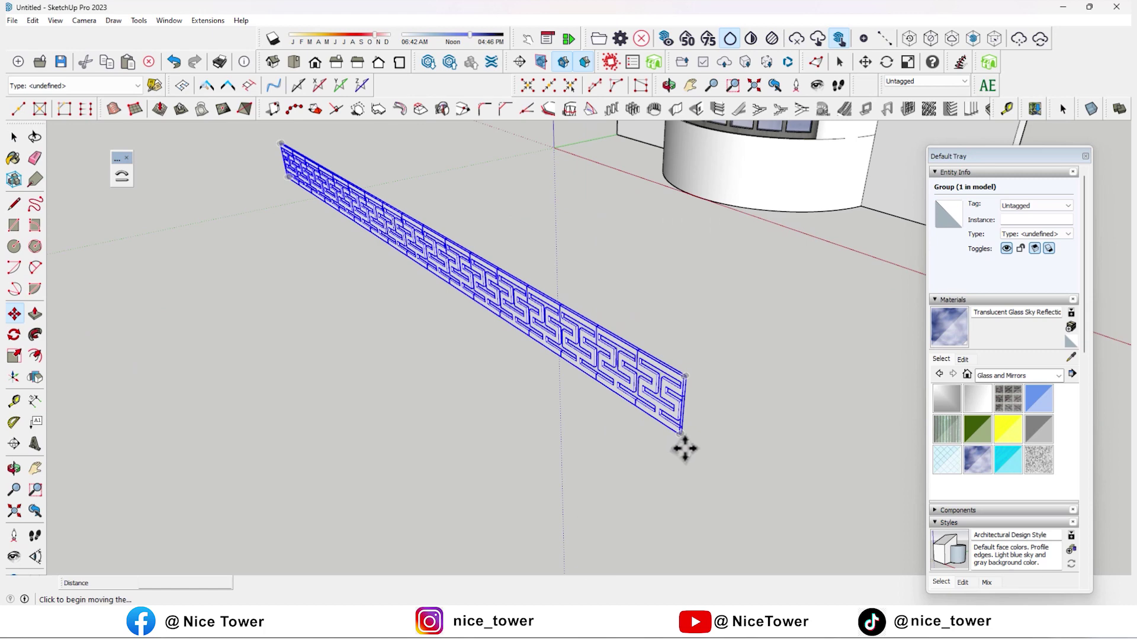
pyautogui.scroll(2, 680, 444)
pyautogui.click(679, 441)
pyautogui.scroll(1, 655, 449)
pyautogui.moveTo(654, 451)
pyautogui.mouseDown(button='middle')
pyautogui.moveTo(681, 411)
pyautogui.moveTo(535, 488)
pyautogui.moveTo(657, 462)
pyautogui.moveTo(542, 417)
pyautogui.mouseUp(button='middle')
pyautogui.click(616, 367)
pyautogui.moveTo(615, 367)
pyautogui.mouseDown(button='middle')
pyautogui.moveTo(711, 298)
pyautogui.moveTo(596, 380)
pyautogui.moveTo(598, 243)
pyautogui.moveTo(616, 167)
pyautogui.moveTo(642, 474)
pyautogui.moveTo(583, 182)
pyautogui.mouseUp(button='middle')
pyautogui.scroll(2, 574, 193)
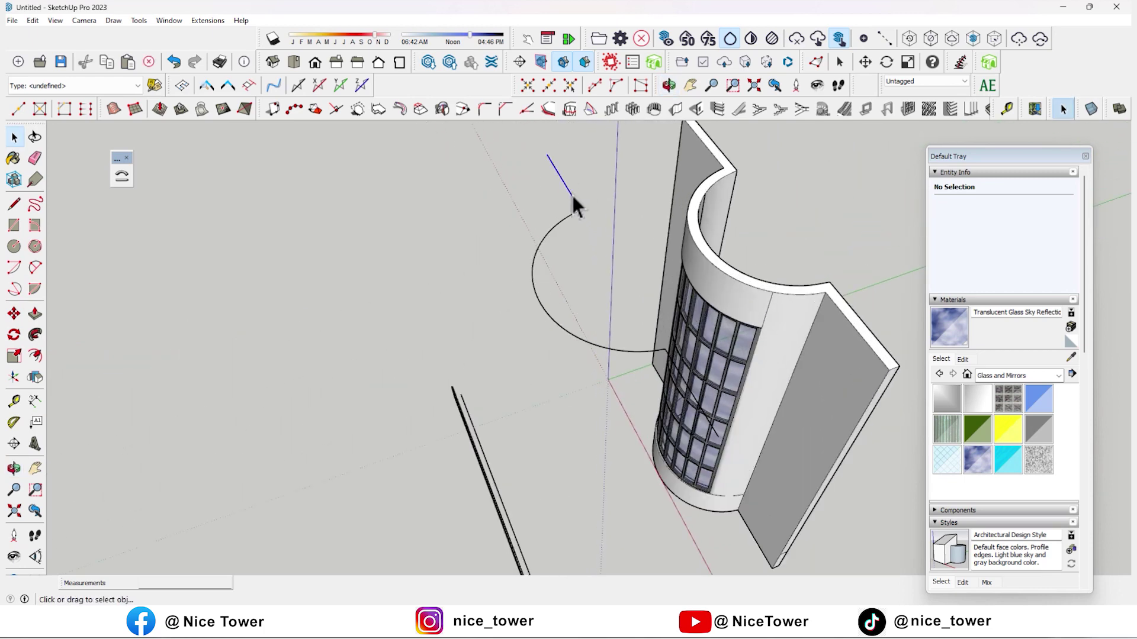
# Weld the arc and straight edges into one 52-segment, 851.9 cm curve.
pyautogui.keyDown('shift'); pyautogui.click(553, 226); pyautogui.keyUp('shift')
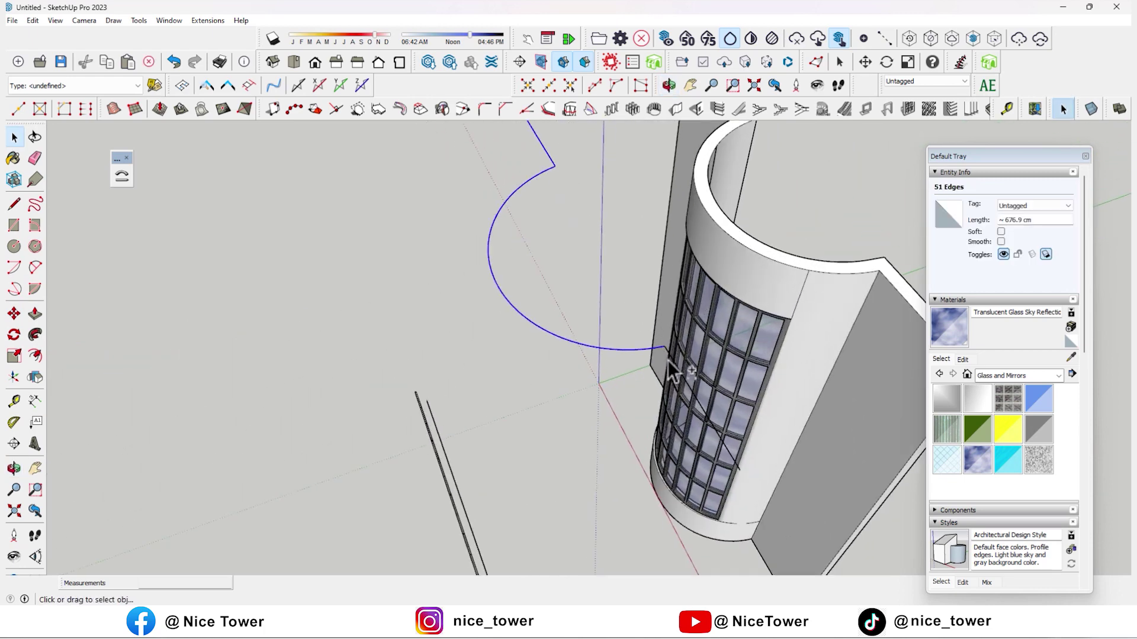
pyautogui.scroll(3, 667, 360)
pyautogui.moveTo(648, 355); pyautogui.dragTo(514, 356, button='middle')
pyautogui.keyDown('shift'); pyautogui.click(515, 360); pyautogui.keyUp('shift')
pyautogui.scroll(-3, 515, 360)
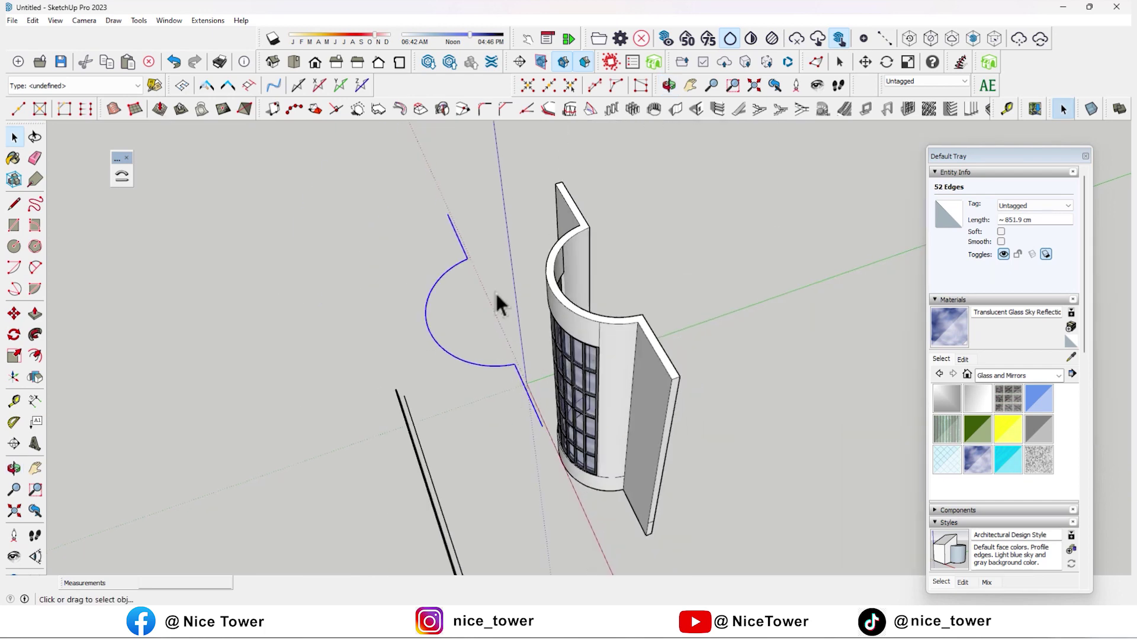
pyautogui.scroll(5, 448, 239)
pyautogui.rightClick(454, 225)
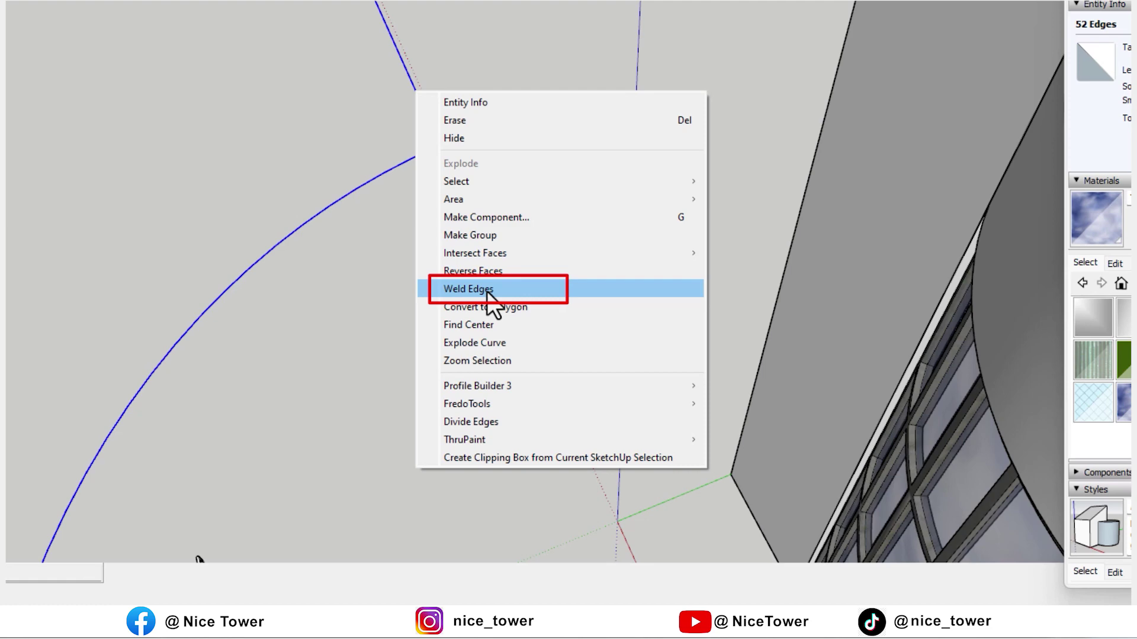
pyautogui.click(468, 288)
# Start moving the welded curve toward the frieze strip.
pyautogui.moveTo(421, 254)
pyautogui.mouseDown(button='middle')
pyautogui.moveTo(342, 272)
pyautogui.moveTo(601, 284)
pyautogui.moveTo(361, 268)
pyautogui.mouseUp(button='middle')
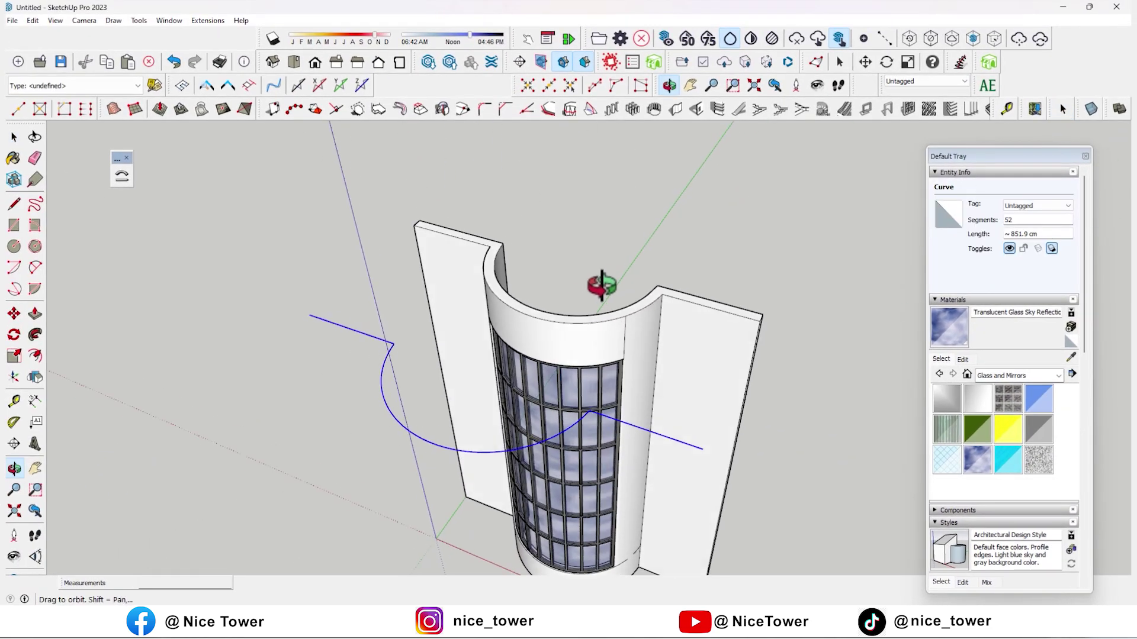
pyautogui.press('m')
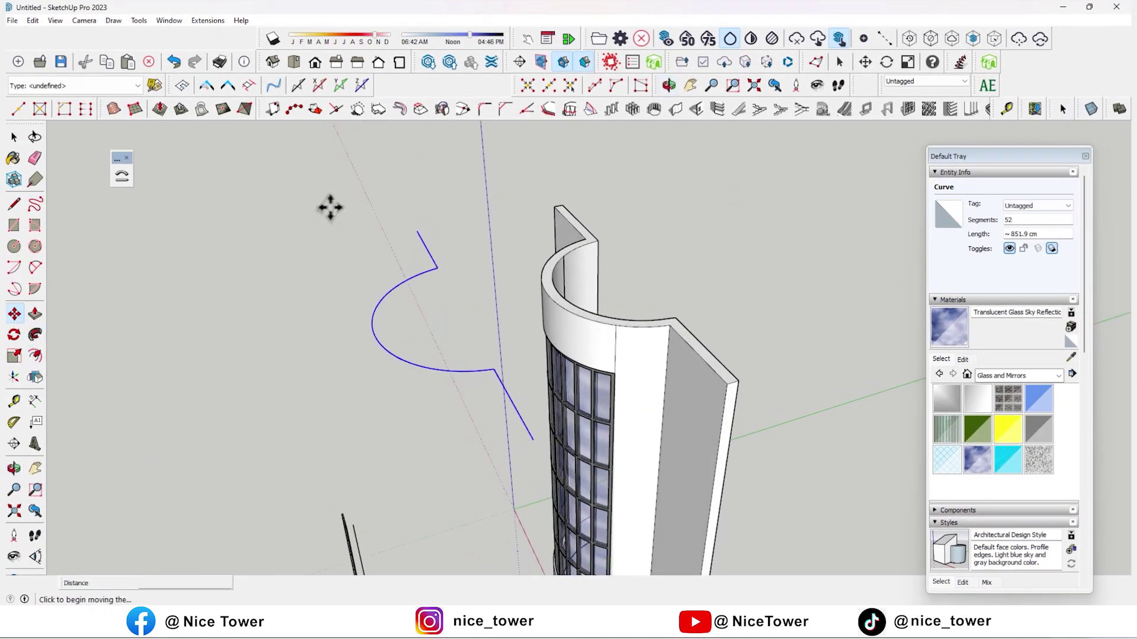
pyautogui.scroll(-3, 328, 205)
pyautogui.click(459, 358)
pyautogui.scroll(-2, 437, 312)
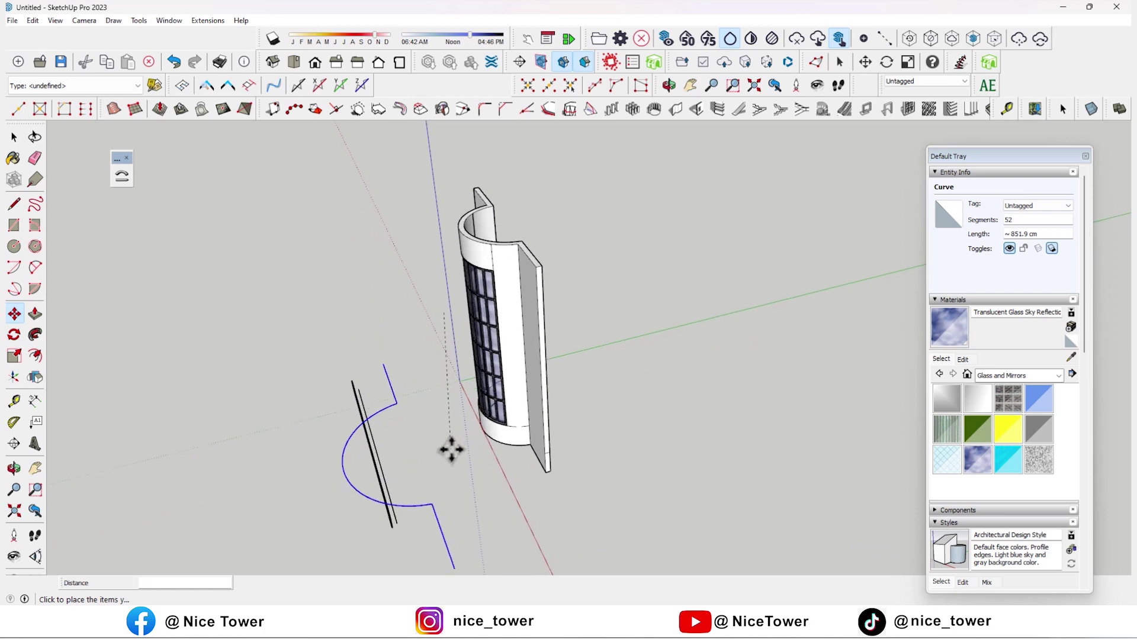
# Set the welded curve down and place a reference line along the strip's base.
pyautogui.scroll(3, 462, 376)
pyautogui.moveTo(452, 419)
pyautogui.mouseDown(button='middle')
pyautogui.moveTo(507, 386)
pyautogui.moveTo(541, 264)
pyautogui.moveTo(688, 329)
pyautogui.mouseUp(button='middle')
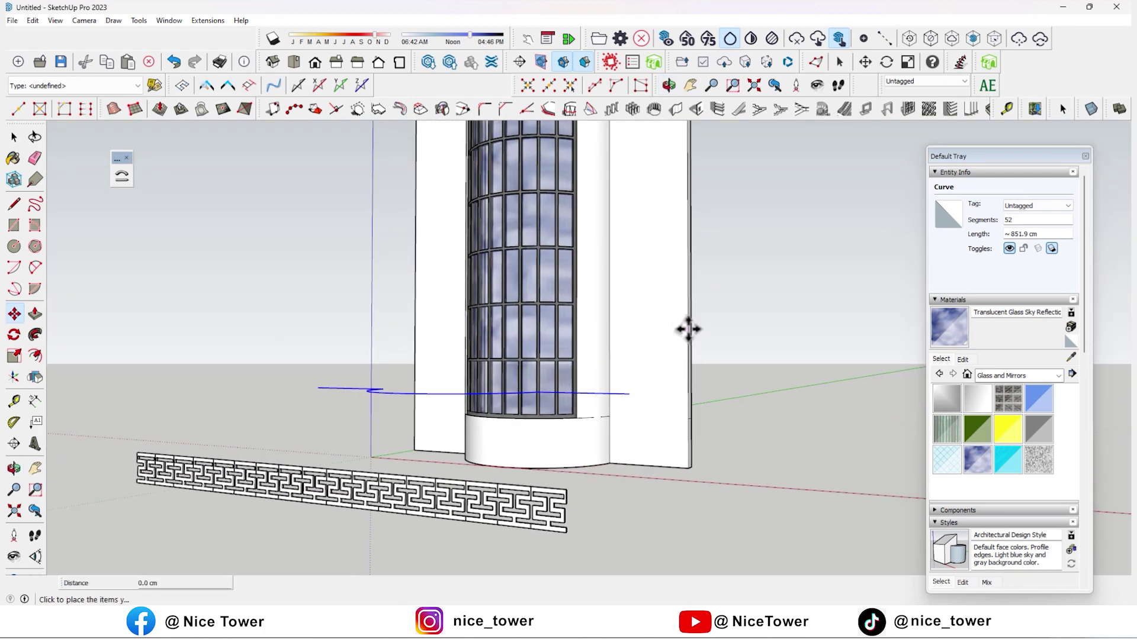
pyautogui.click(686, 382)
pyautogui.scroll(-2, 385, 426)
pyautogui.moveTo(385, 426); pyautogui.dragTo(398, 423, button='middle')
pyautogui.scroll(4, 397, 423)
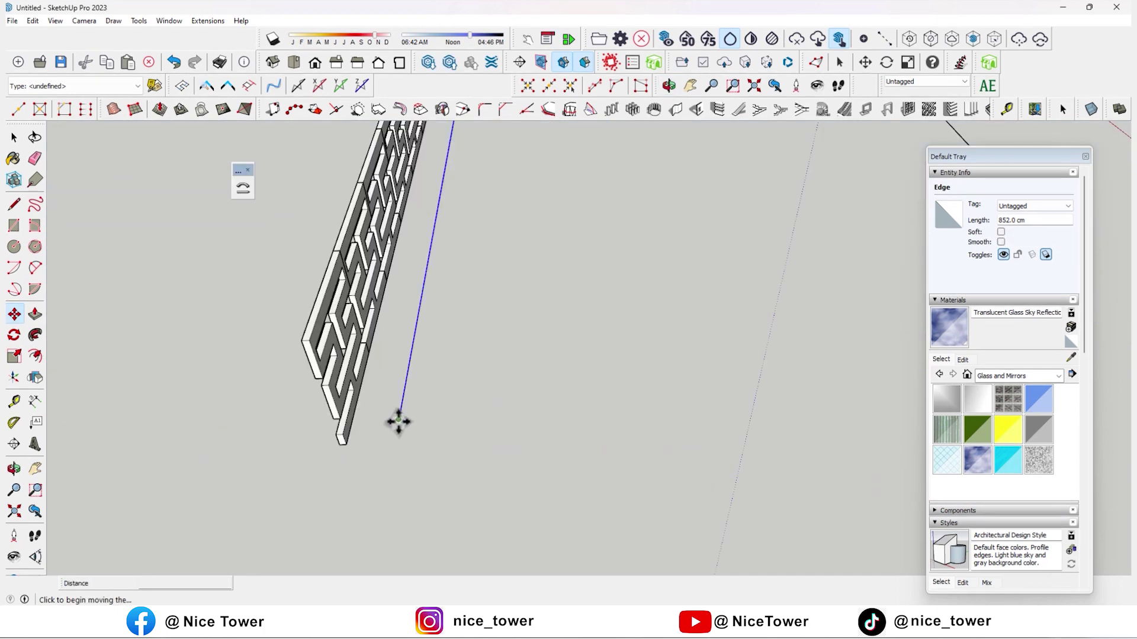
pyautogui.scroll(-3, 371, 442)
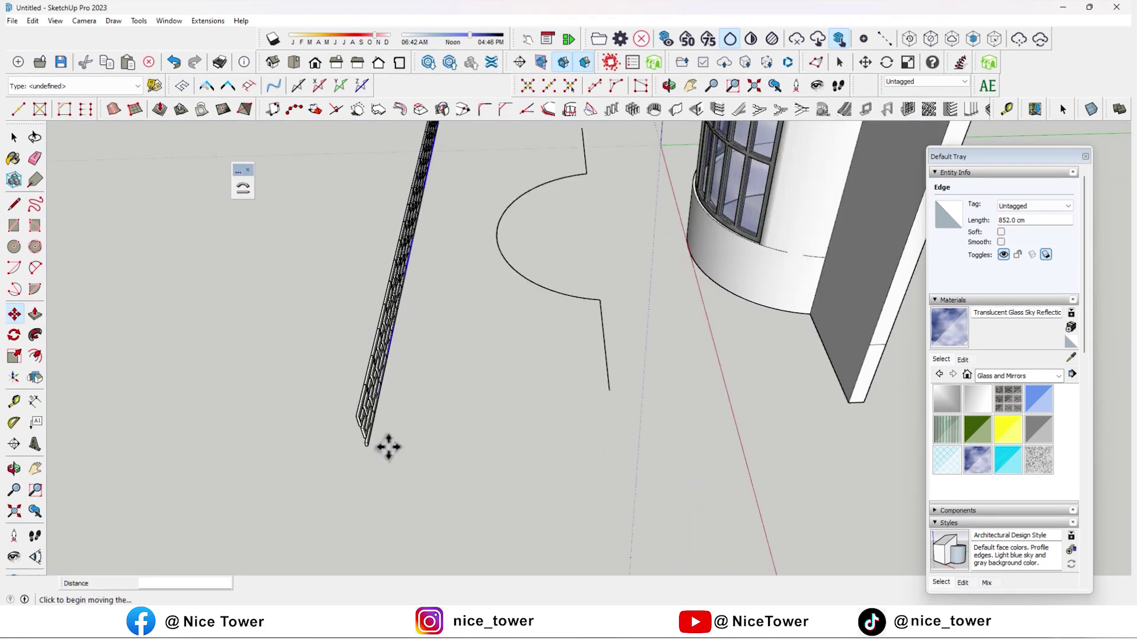
pyautogui.scroll(-1, 335, 386)
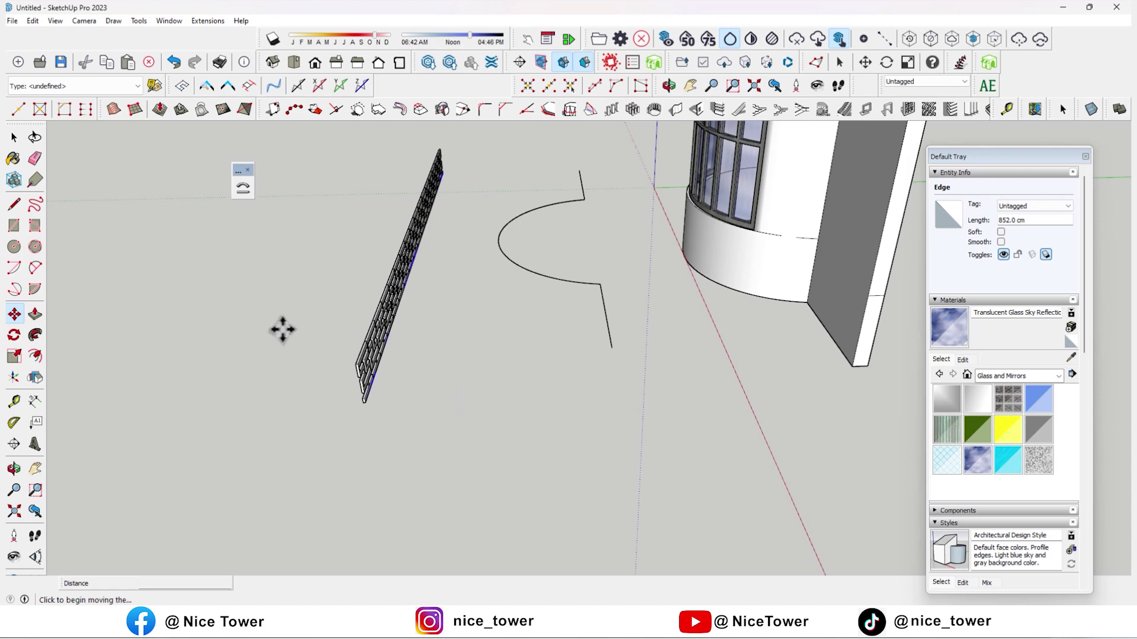
pyautogui.click(373, 329)
pyautogui.press('space')
pyautogui.scroll(2, 450, 415)
pyautogui.moveTo(371, 521)
pyautogui.mouseDown(button='middle')
pyautogui.moveTo(432, 386)
pyautogui.moveTo(363, 315)
pyautogui.mouseUp(button='middle')
# Run Shape Bender on the frieze group to wrap it along the welded curve.
pyautogui.click(361, 305)
pyautogui.click(247, 189)
pyautogui.scroll(3, 312, 370)
pyautogui.scroll(3, 335, 379)
pyautogui.moveTo(331, 372)
pyautogui.mouseDown(button='middle')
pyautogui.moveTo(347, 385)
pyautogui.moveTo(286, 436)
pyautogui.moveTo(295, 403)
pyautogui.mouseUp(button='middle')
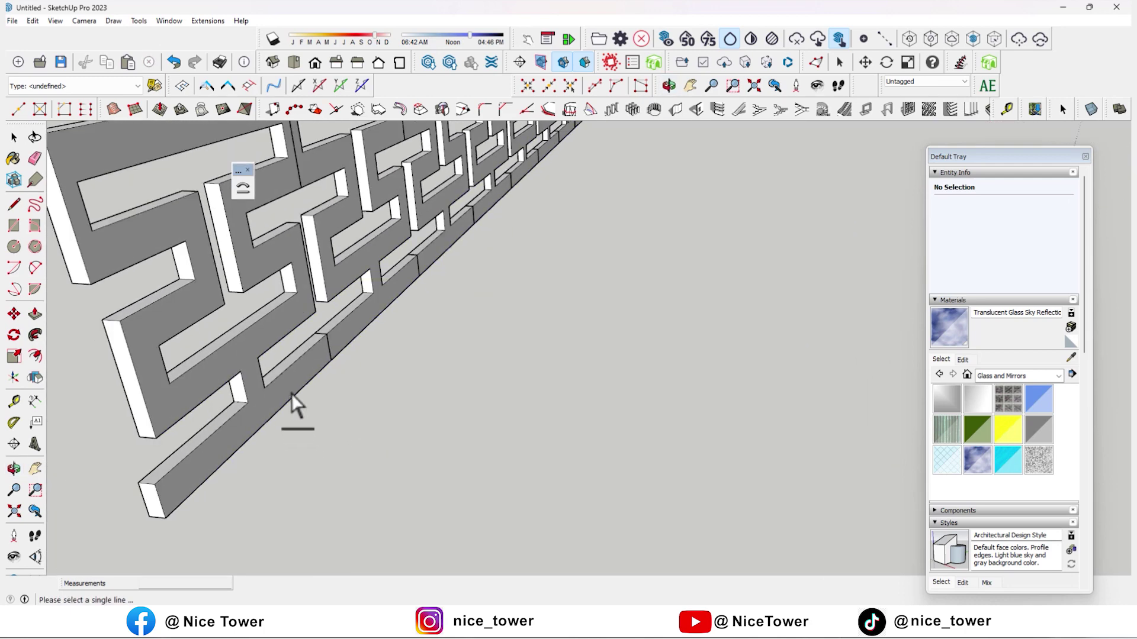
pyautogui.scroll(3, 291, 393)
pyautogui.scroll(3, 296, 393)
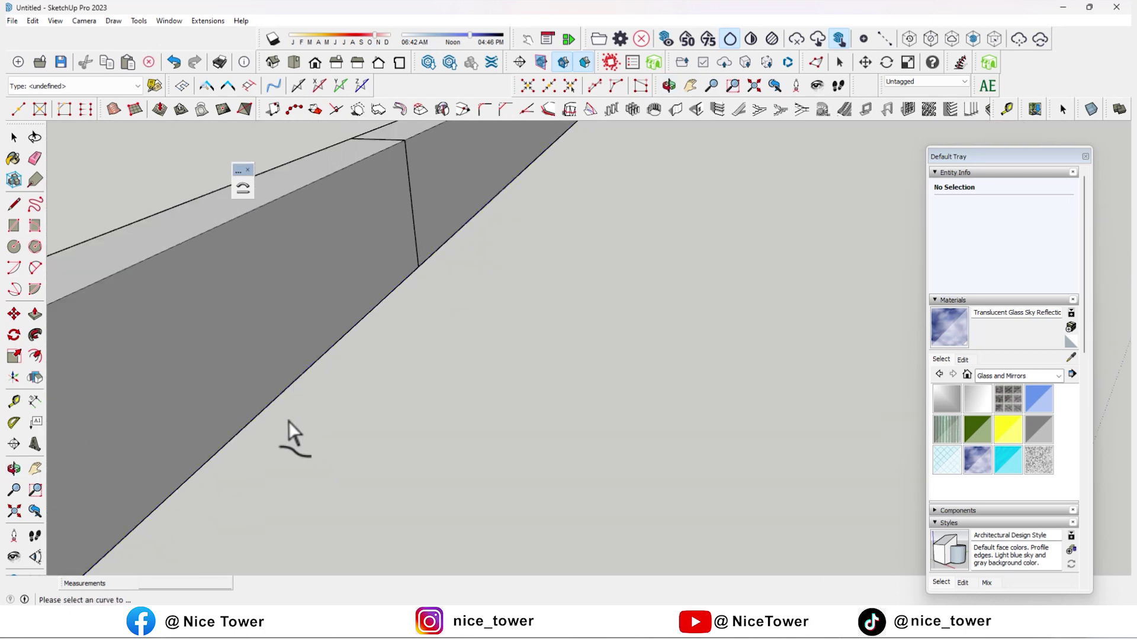
pyautogui.scroll(-3, 289, 421)
pyautogui.scroll(-3, 191, 403)
pyautogui.scroll(-2, 204, 410)
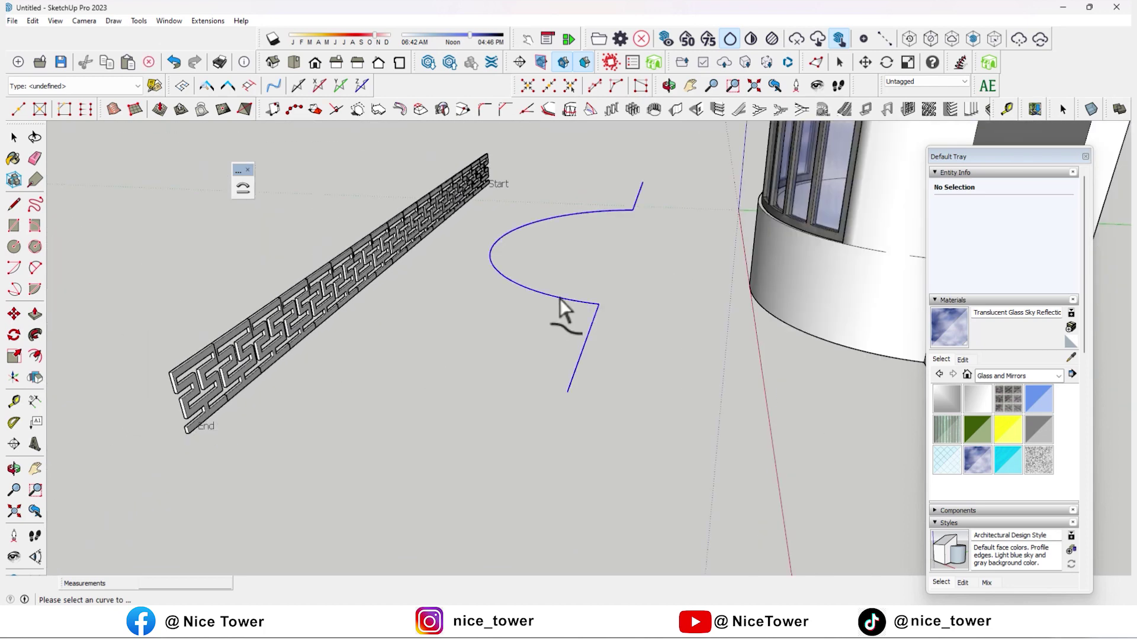
pyautogui.moveTo(502, 331); pyautogui.dragTo(439, 311, button='middle')
pyautogui.scroll(-2, 441, 309)
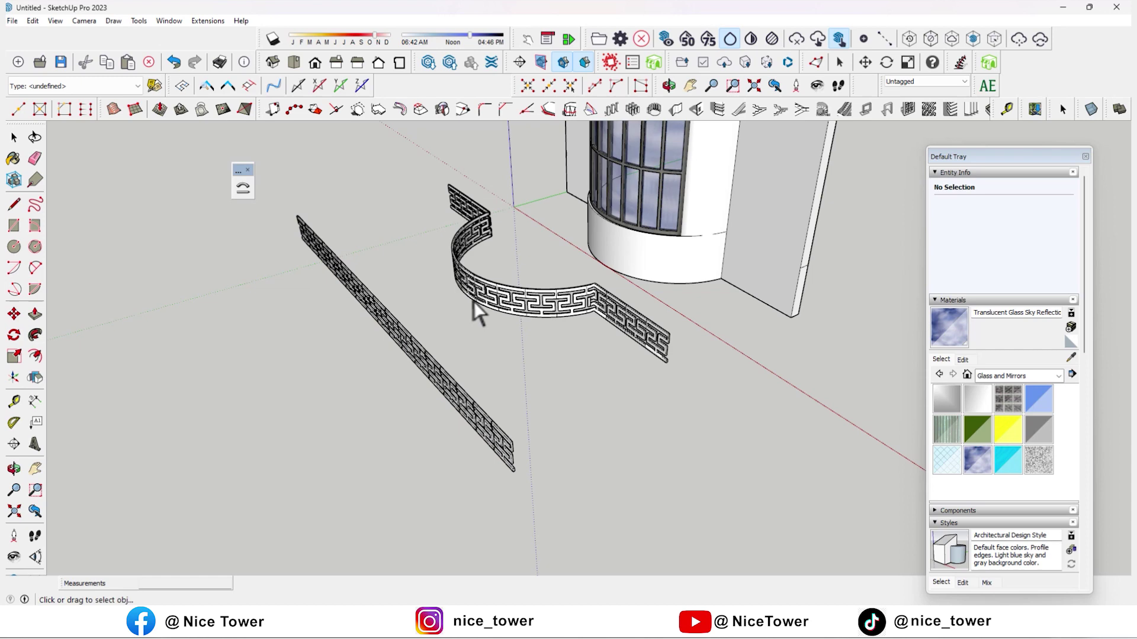
# Move the bent Greek-key frieze so it wraps around the tower's base.
pyautogui.press('space')
pyautogui.moveTo(473, 302); pyautogui.dragTo(549, 331, button='middle')
pyautogui.click(549, 332)
pyautogui.click(13, 315)
pyautogui.scroll(1, 766, 319)
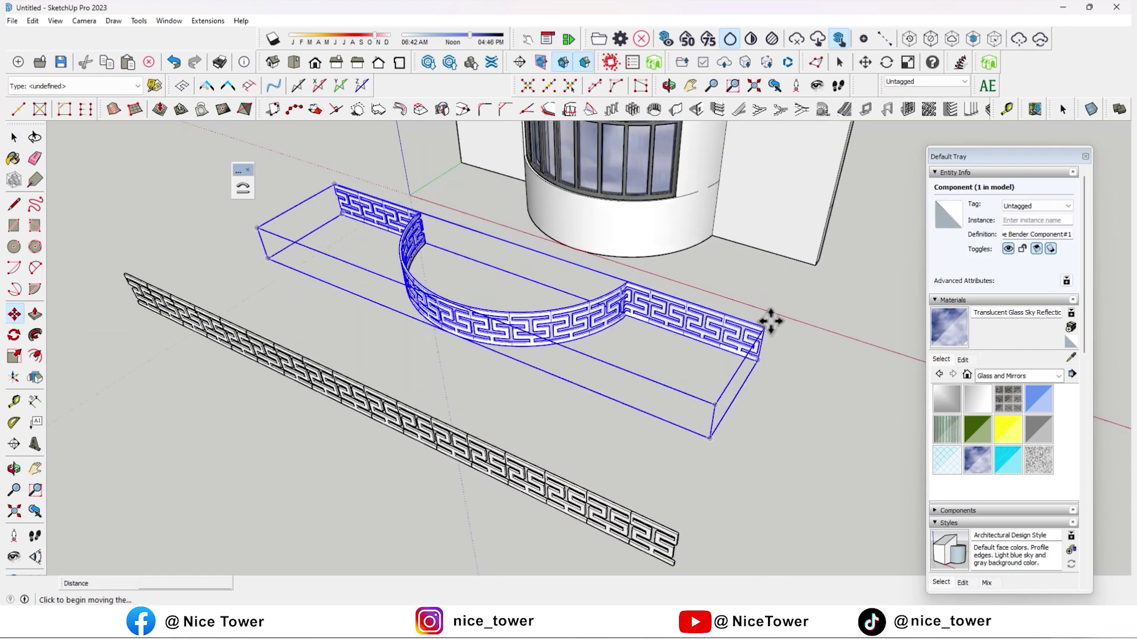
pyautogui.scroll(2, 714, 308)
pyautogui.click(712, 307)
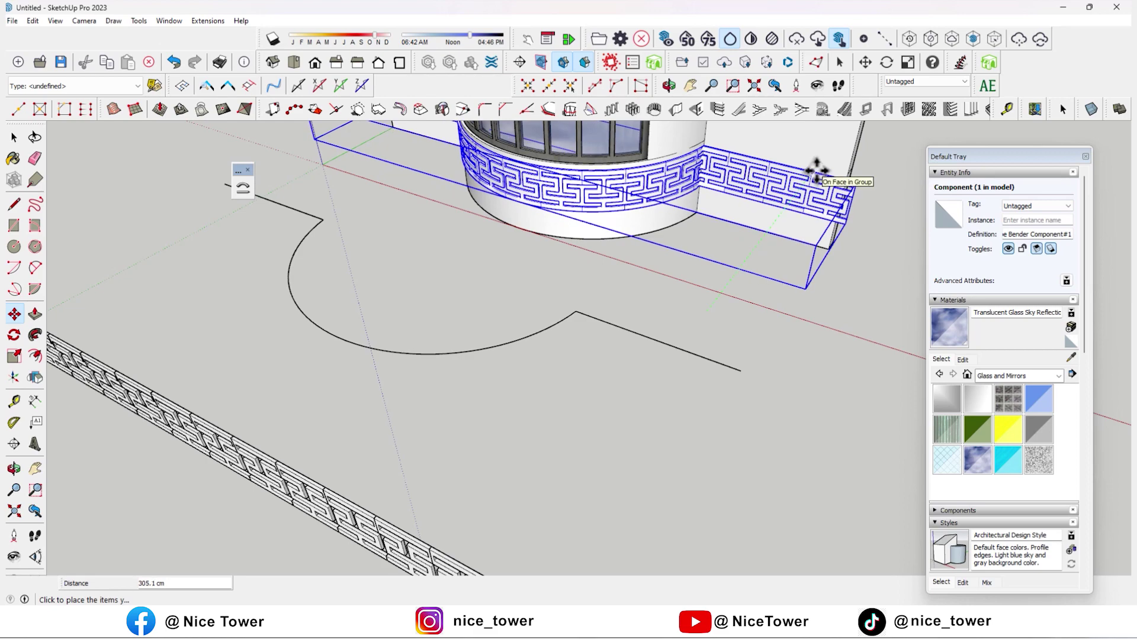
pyautogui.moveTo(689, 186)
pyautogui.mouseDown(button='middle')
pyautogui.moveTo(792, 309)
pyautogui.moveTo(738, 177)
pyautogui.moveTo(406, 284)
pyautogui.moveTo(56, 315)
pyautogui.mouseUp(button='middle')
pyautogui.scroll(2, 56, 315)
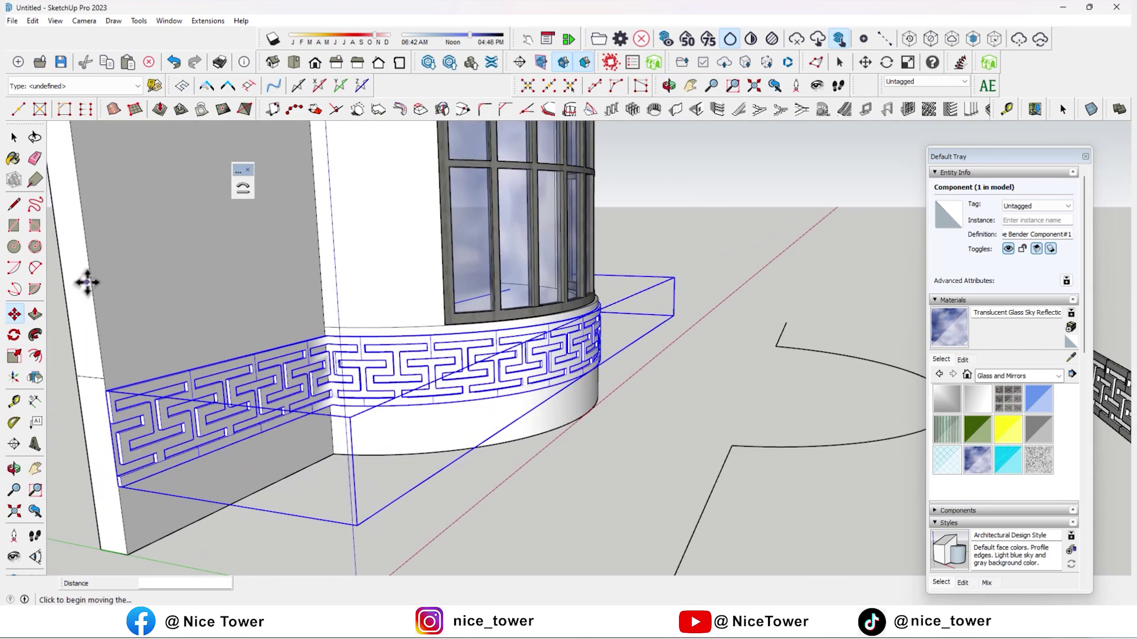
pyautogui.click(98, 333)
# Place a copy of the frieze along the tower's top edge.
pyautogui.scroll(-2, 398, 420)
pyautogui.moveTo(398, 420); pyautogui.dragTo(545, 406, button='middle')
pyautogui.scroll(-3, 654, 401)
pyautogui.moveTo(654, 401); pyautogui.dragTo(649, 385, button='middle')
pyautogui.scroll(4, 677, 409)
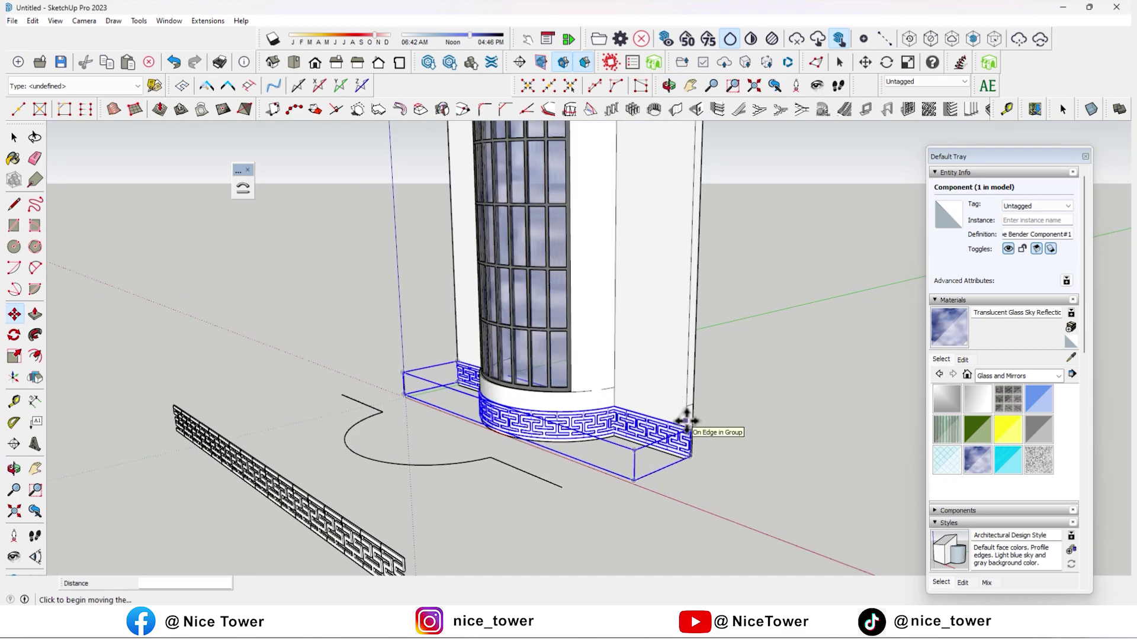
pyautogui.scroll(-3, 684, 402)
pyautogui.scroll(2, 680, 241)
pyautogui.scroll(2, 697, 229)
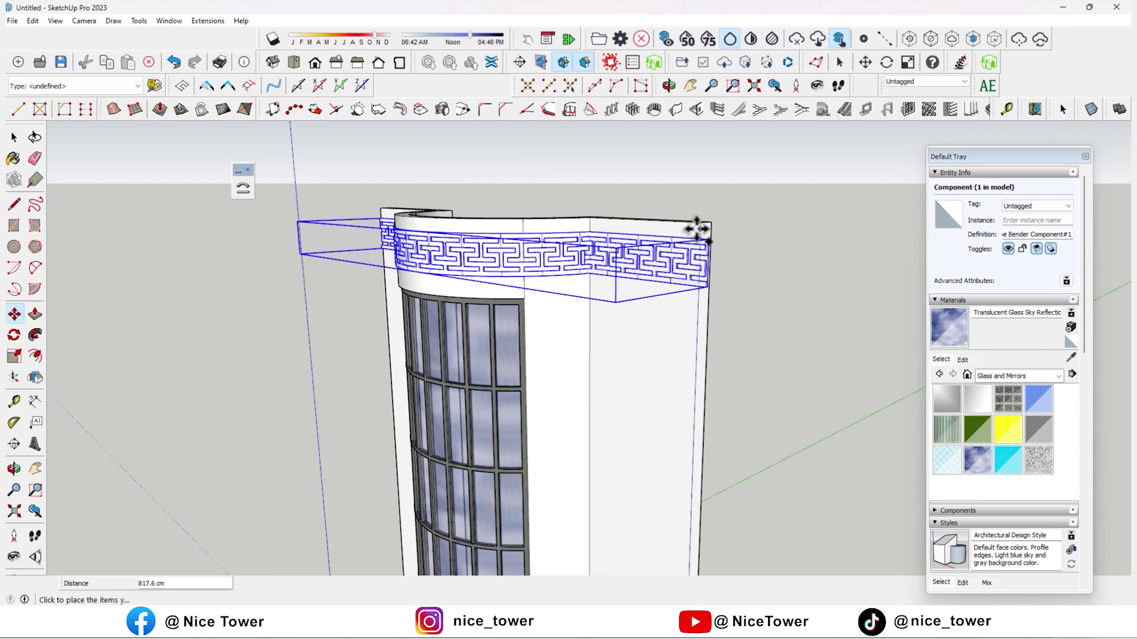
pyautogui.click(701, 226)
pyautogui.moveTo(701, 226); pyautogui.dragTo(610, 291, button='middle')
# Clear the selection and delete the leftover curved guide line.
pyautogui.click(340, 260)
pyautogui.moveTo(340, 260)
pyautogui.mouseDown(button='middle')
pyautogui.moveTo(432, 229)
pyautogui.moveTo(634, 284)
pyautogui.moveTo(381, 335)
pyautogui.moveTo(385, 493)
pyautogui.moveTo(363, 464)
pyautogui.moveTo(468, 444)
pyautogui.mouseUp(button='middle')
pyautogui.scroll(2, 467, 444)
pyautogui.press('space')
pyautogui.click(413, 383)
pyautogui.press('Delete')
# Orbit and zoom around the tower to inspect the top and base Greek-key friezes.
pyautogui.moveTo(409, 390)
pyautogui.mouseDown(button='middle')
pyautogui.moveTo(360, 364)
pyautogui.moveTo(483, 304)
pyautogui.moveTo(626, 372)
pyautogui.moveTo(619, 223)
pyautogui.mouseUp(button='middle')
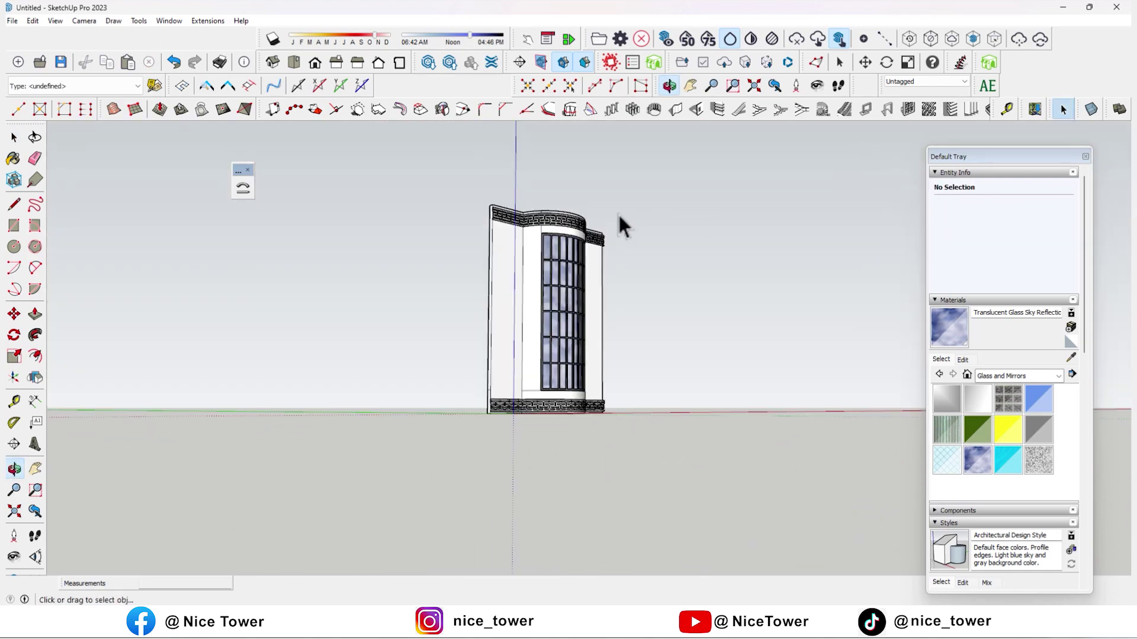
pyautogui.scroll(3, 515, 234)
pyautogui.scroll(3, 221, 247)
pyautogui.moveTo(221, 247)
pyautogui.mouseDown(button='middle')
pyautogui.moveTo(295, 281)
pyautogui.moveTo(368, 490)
pyautogui.moveTo(436, 310)
pyautogui.moveTo(508, 541)
pyautogui.moveTo(604, 163)
pyautogui.moveTo(551, 325)
pyautogui.mouseUp(button='middle')
pyautogui.scroll(-3, 368, 490)
pyautogui.scroll(3, 604, 162)
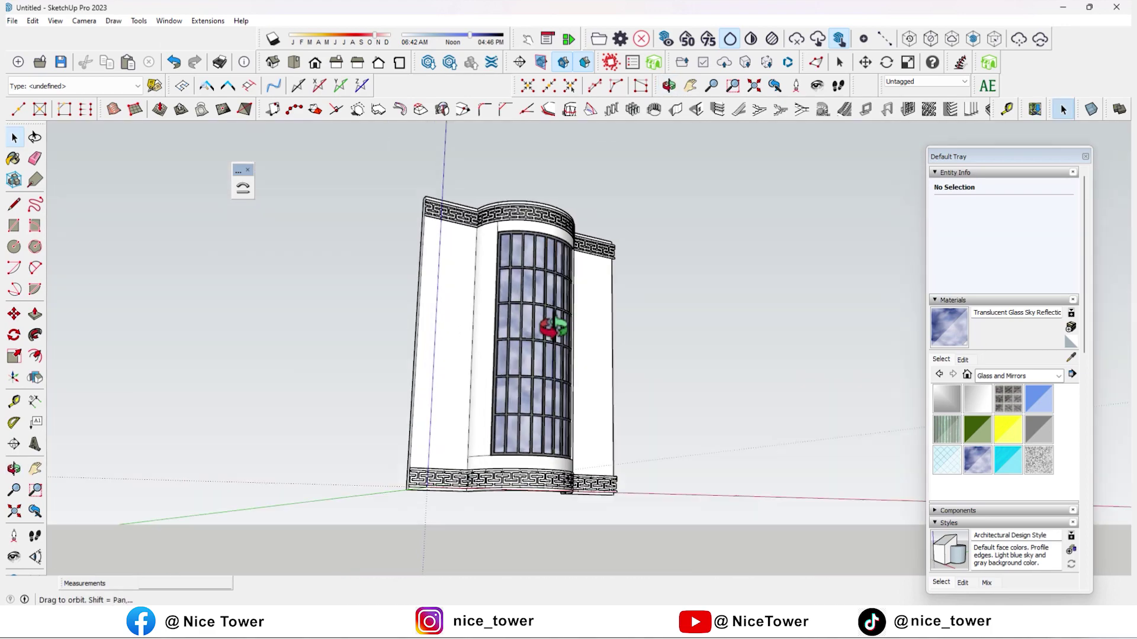
pyautogui.scroll(3, 495, 508)
pyautogui.scroll(3, 541, 439)
pyautogui.scroll(2, 760, 491)
pyautogui.moveTo(761, 491)
pyautogui.mouseDown(button='middle')
pyautogui.moveTo(540, 492)
pyautogui.moveTo(690, 431)
pyautogui.moveTo(705, 538)
pyautogui.mouseUp(button='middle')
pyautogui.scroll(3, 850, 483)
pyautogui.scroll(-3, 849, 482)
pyautogui.moveTo(647, 373)
pyautogui.mouseDown(button='middle')
pyautogui.moveTo(754, 385)
pyautogui.moveTo(541, 385)
pyautogui.moveTo(519, 410)
pyautogui.moveTo(739, 401)
pyautogui.moveTo(419, 367)
pyautogui.moveTo(476, 182)
pyautogui.moveTo(386, 510)
pyautogui.mouseUp(button='middle')
pyautogui.scroll(3, 444, 364)
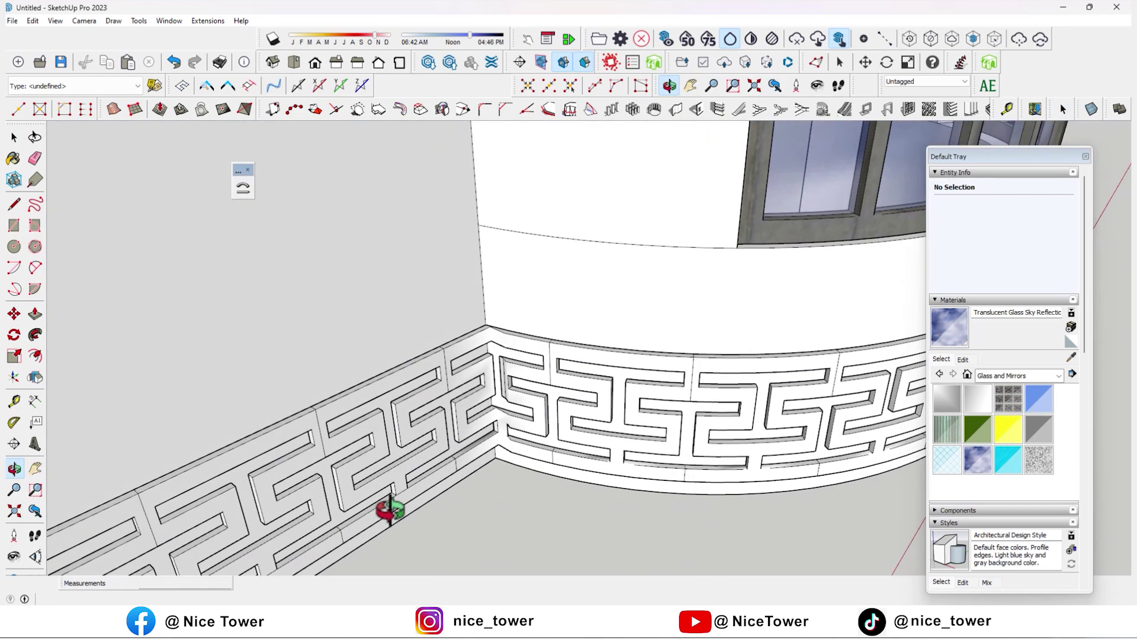